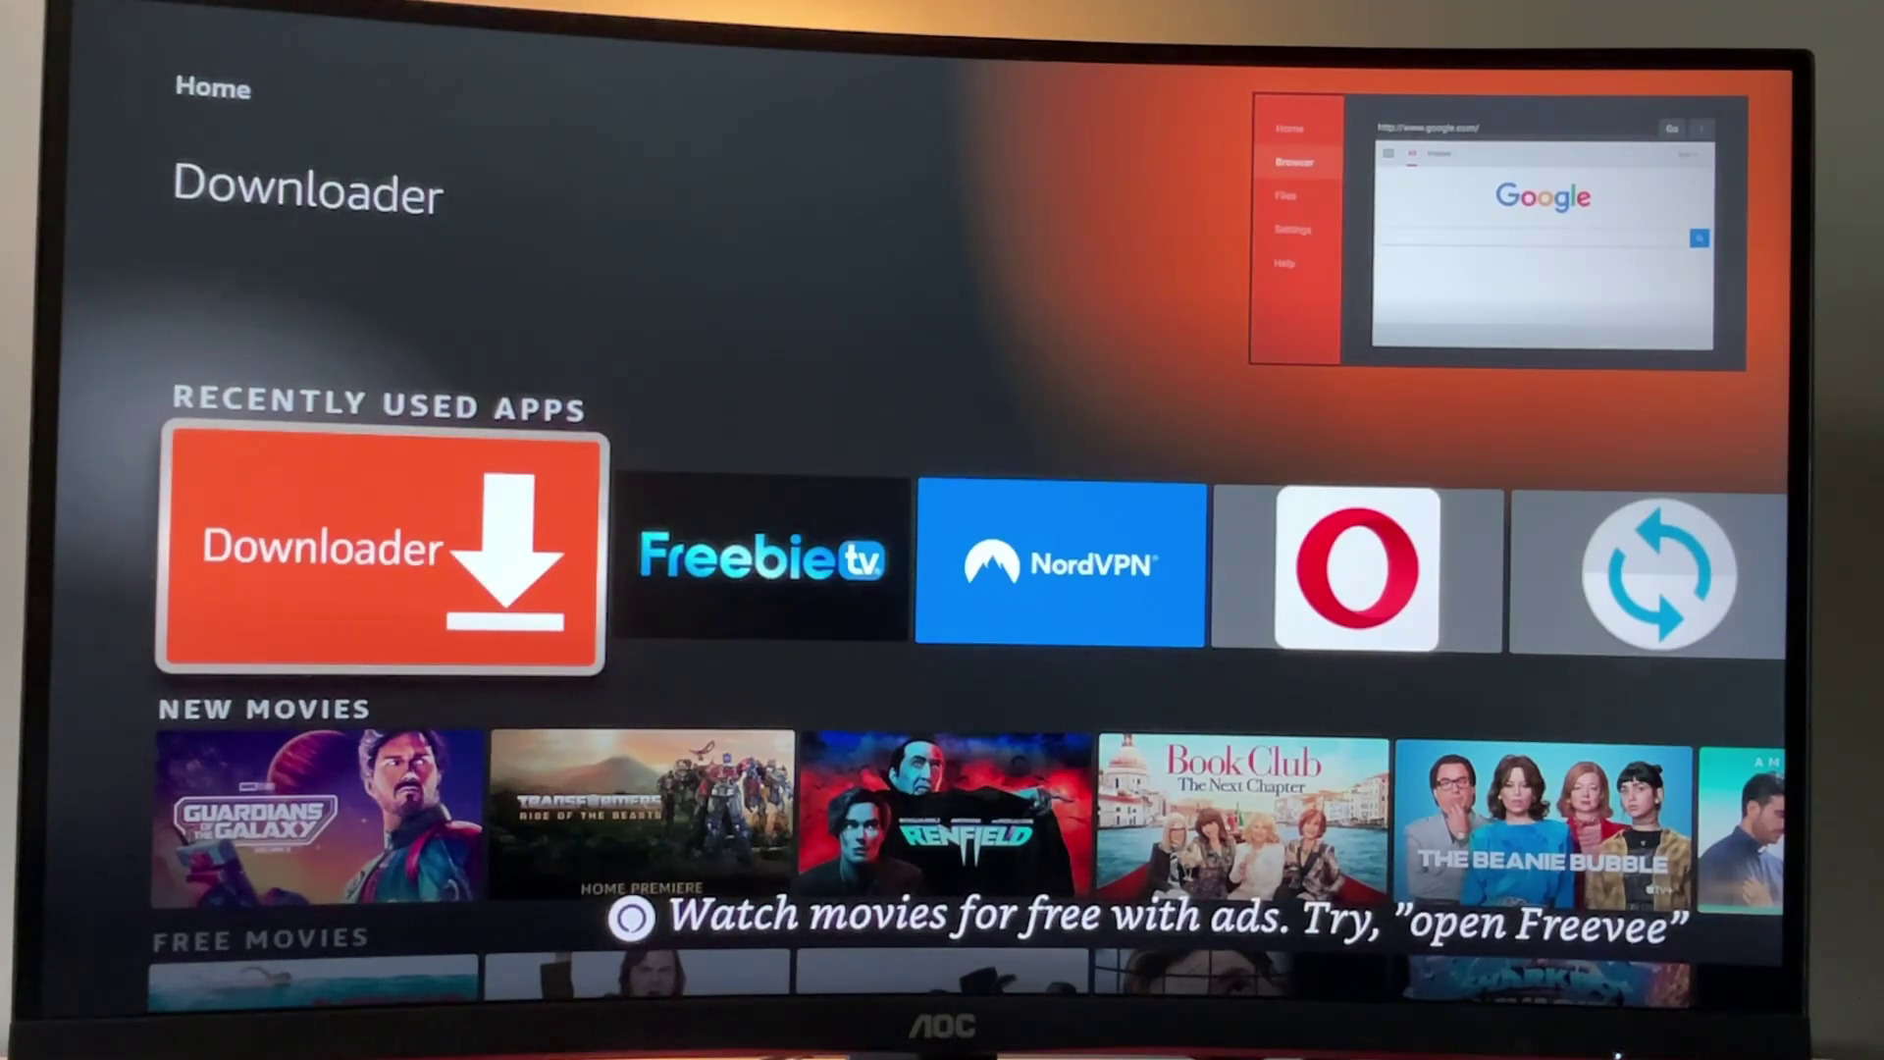
Go to Find > Search and enter 'Do' on the on-screen keyboard.
key(Up)
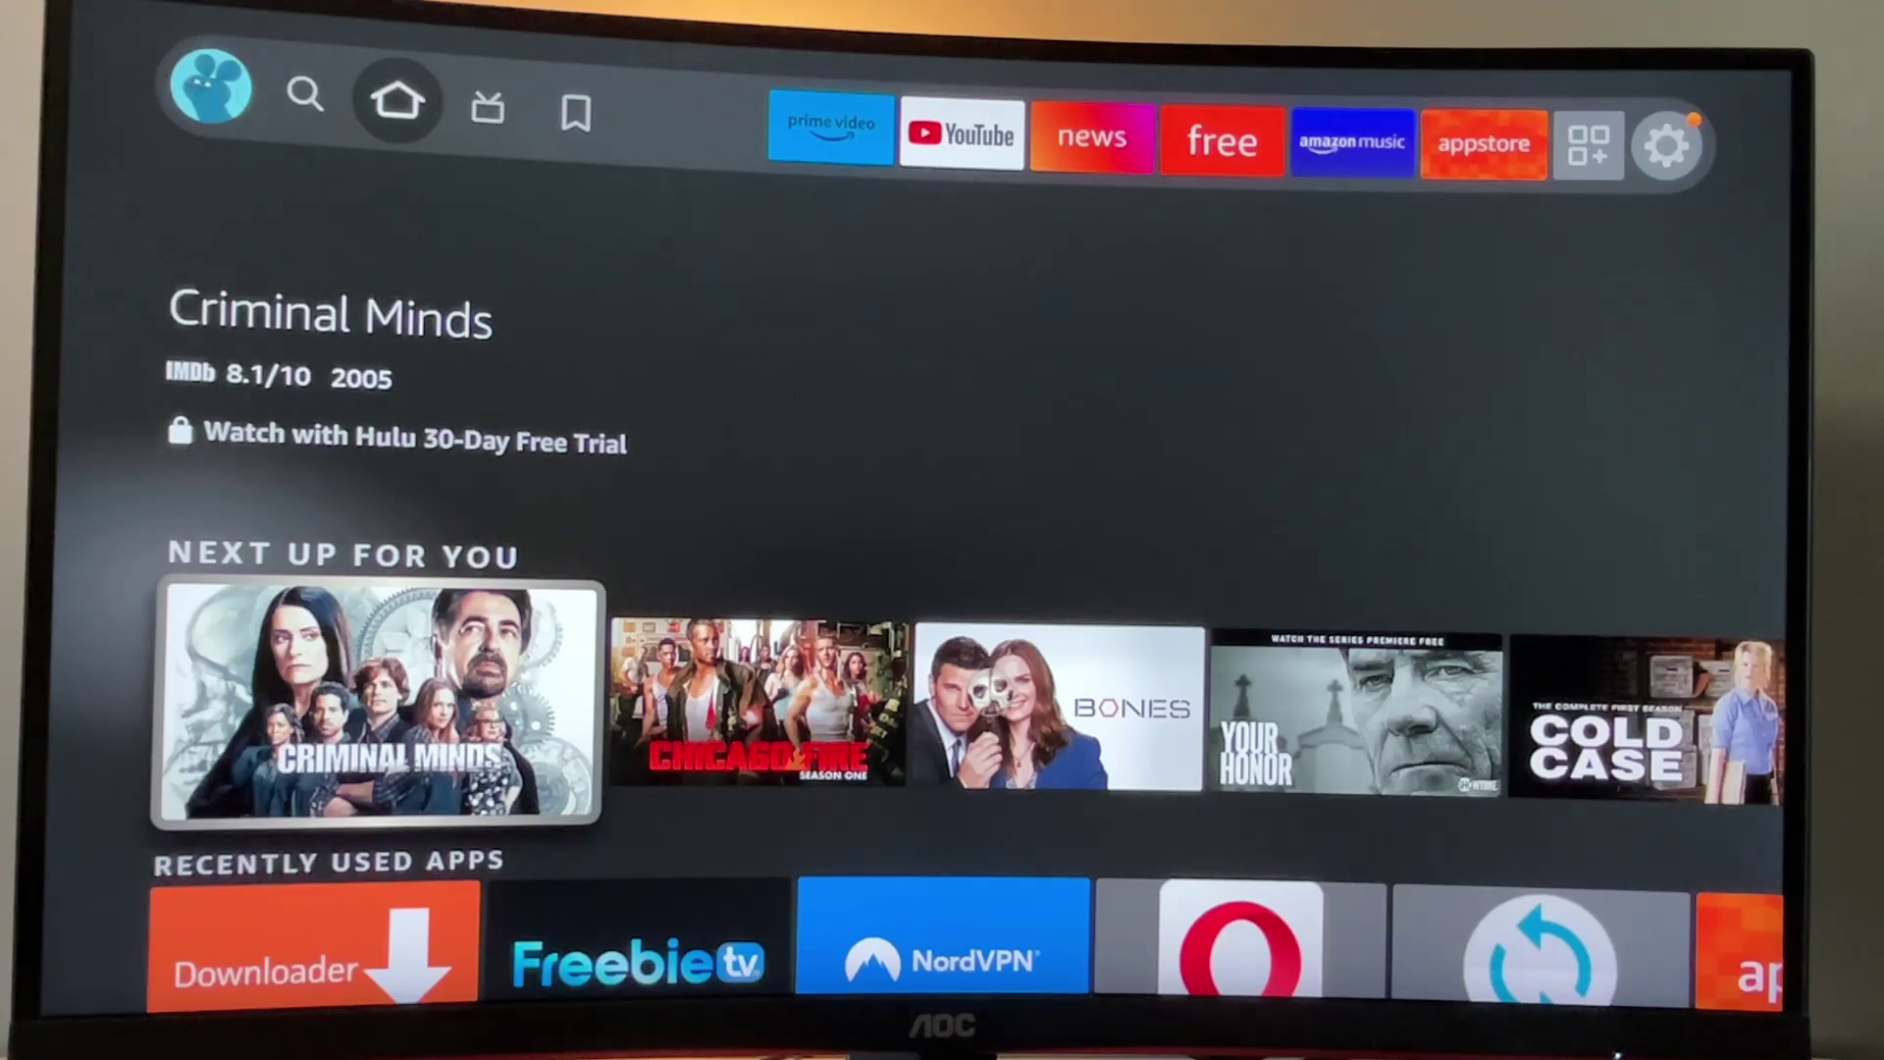
key(Up)
key(Left)
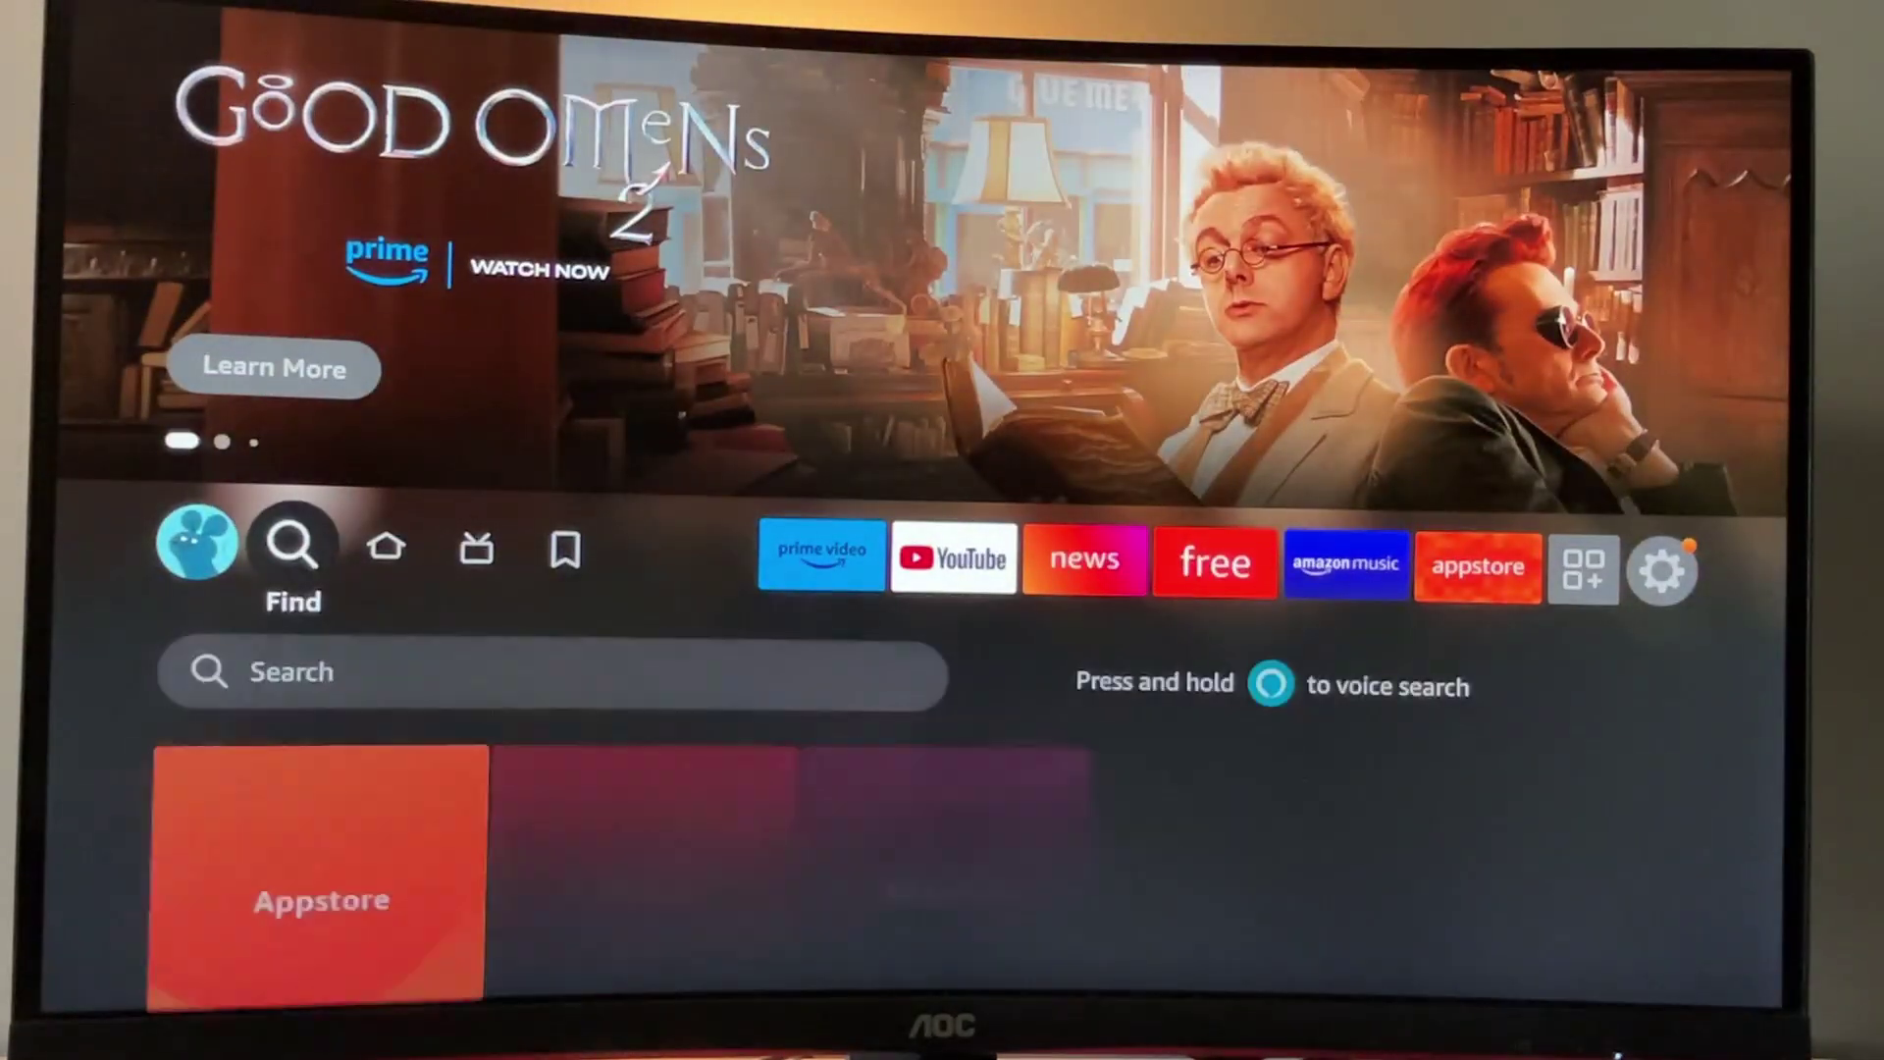
key(Down)
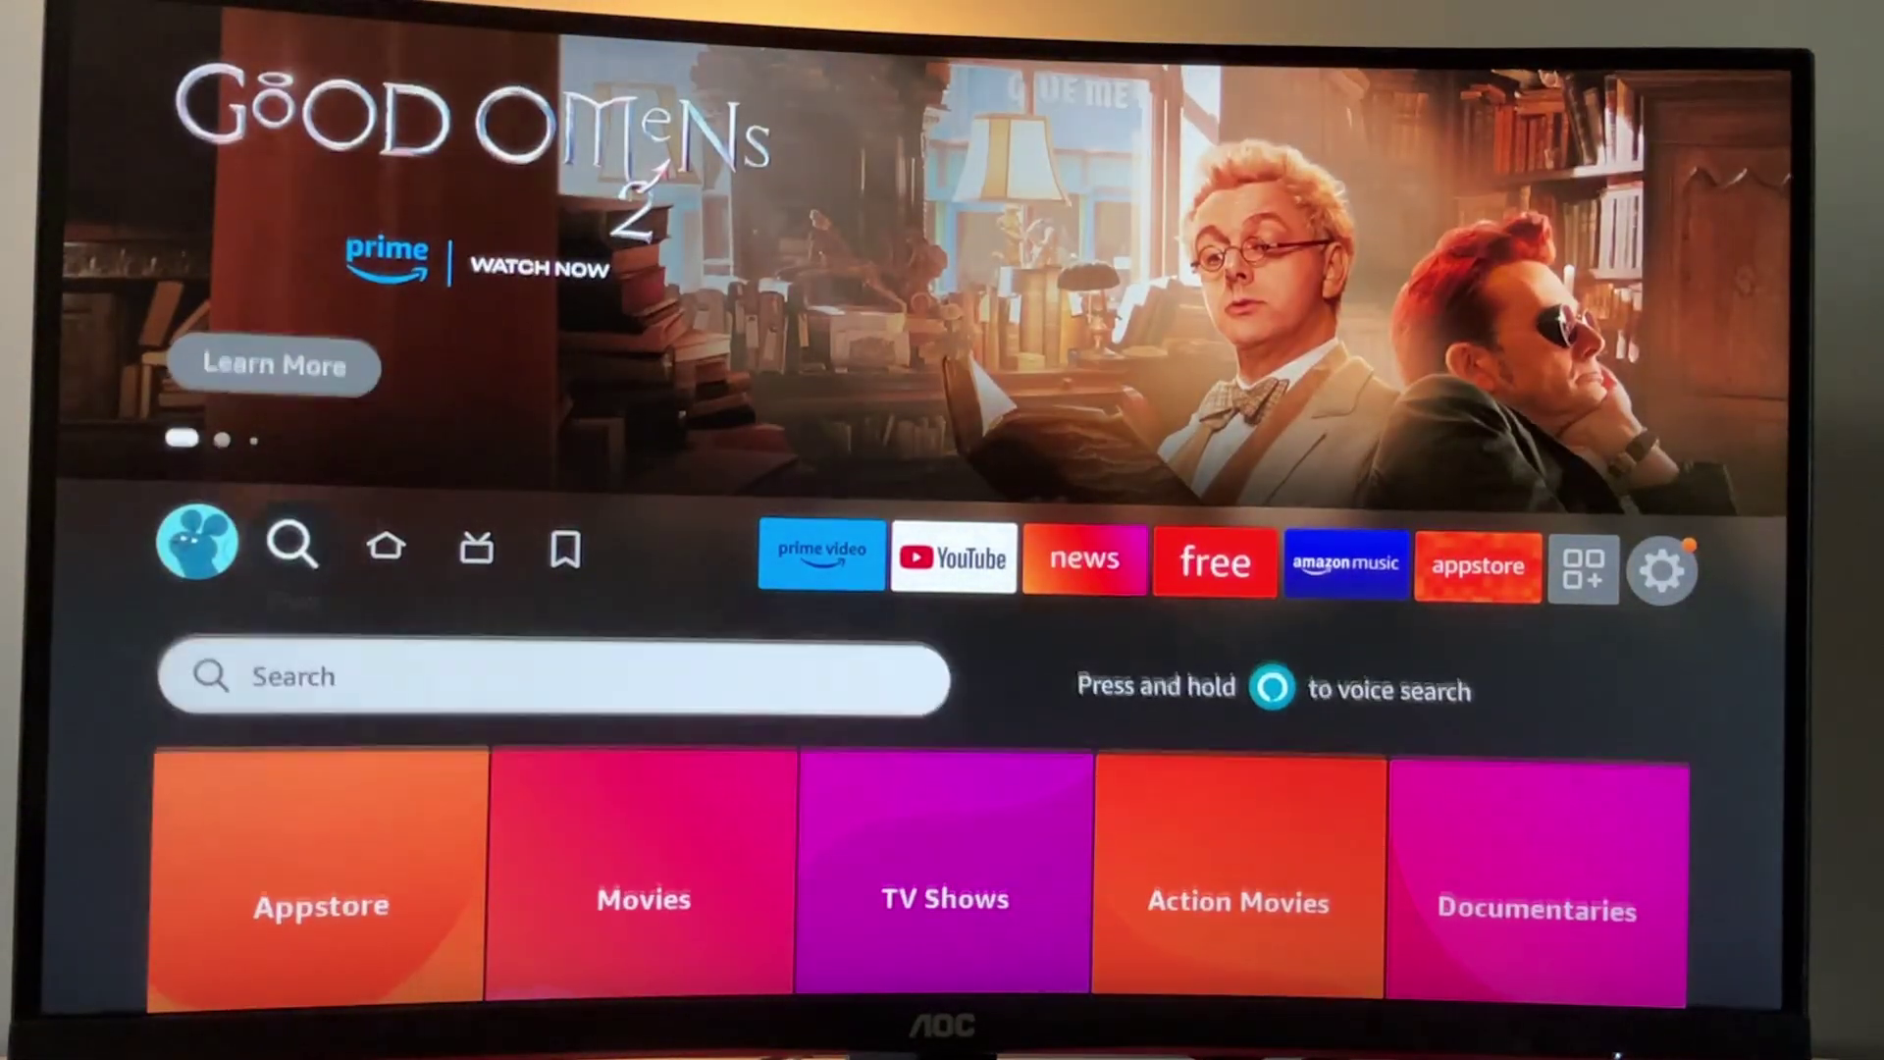
key(Right)
key(Right)
key(Right)
key(Return)
key(Down)
key(Left)
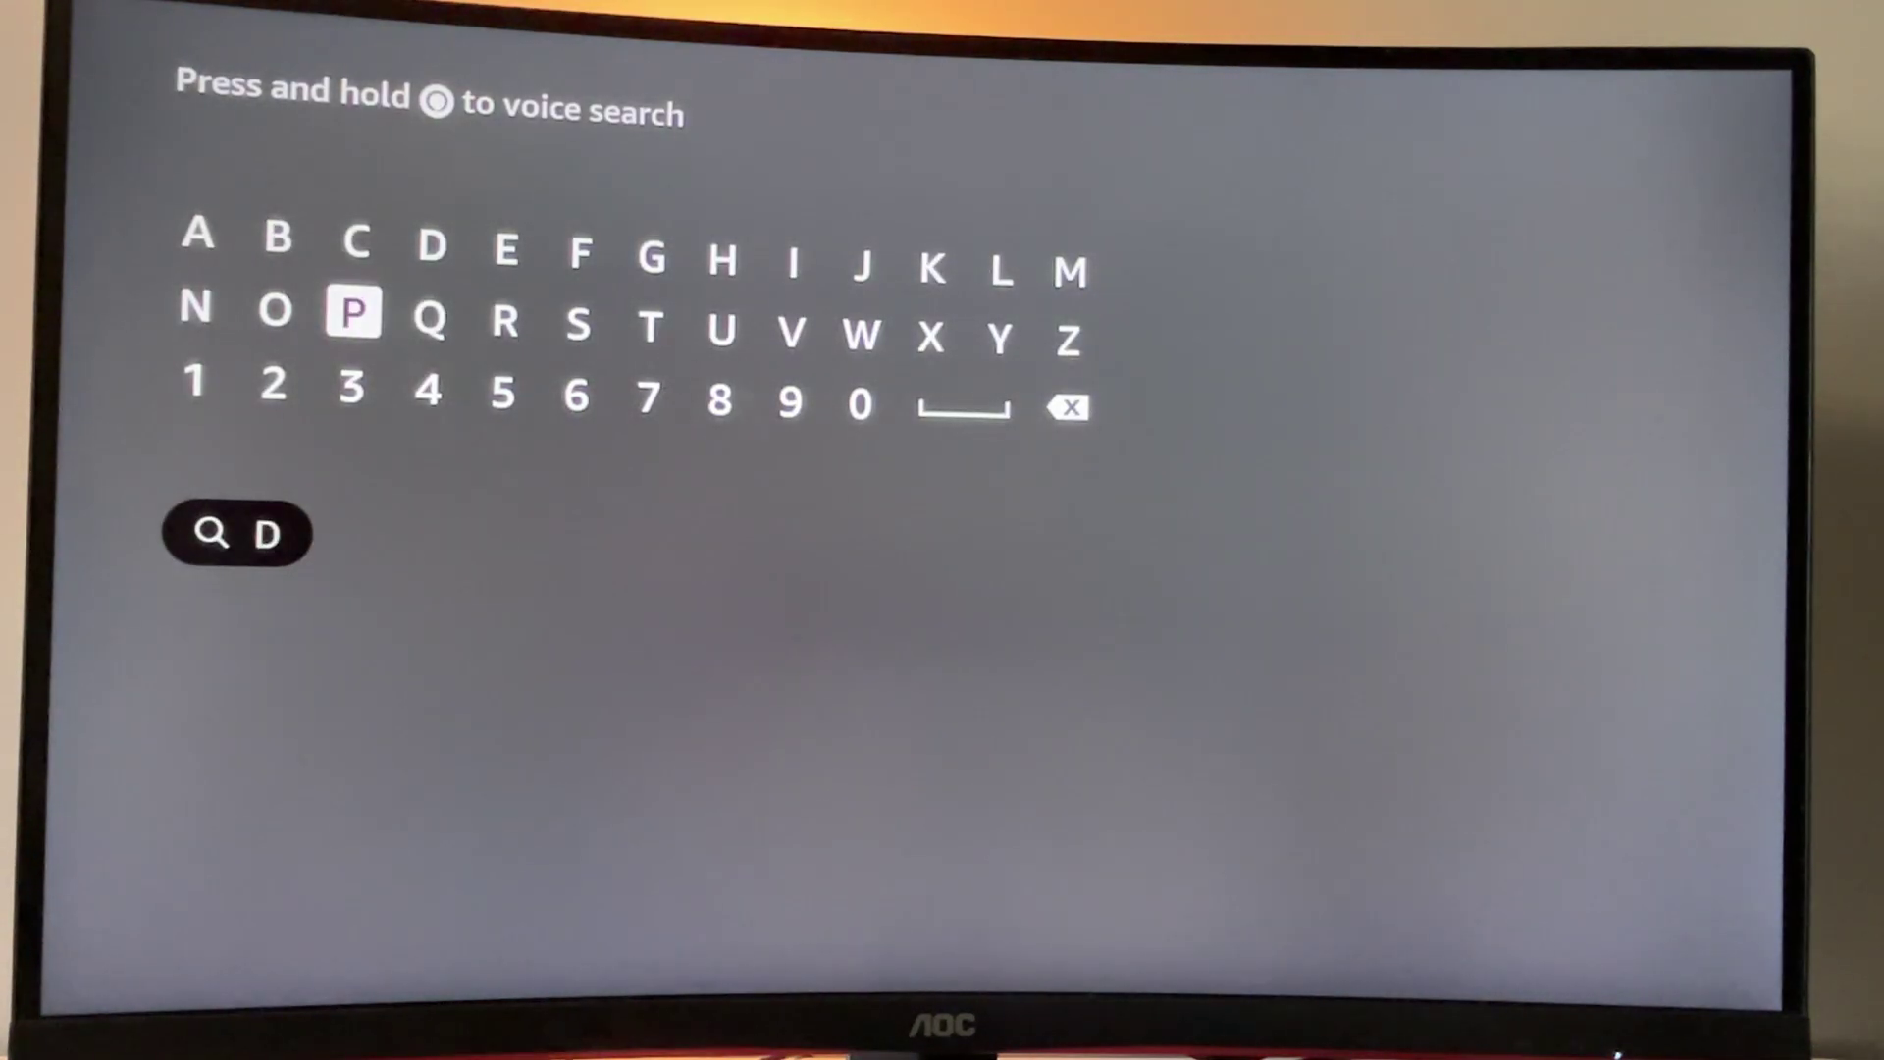
key(Left)
key(Return)
Pick the 'Downloader' suggestion to open its results, then return home.
key(Down)
key(Down)
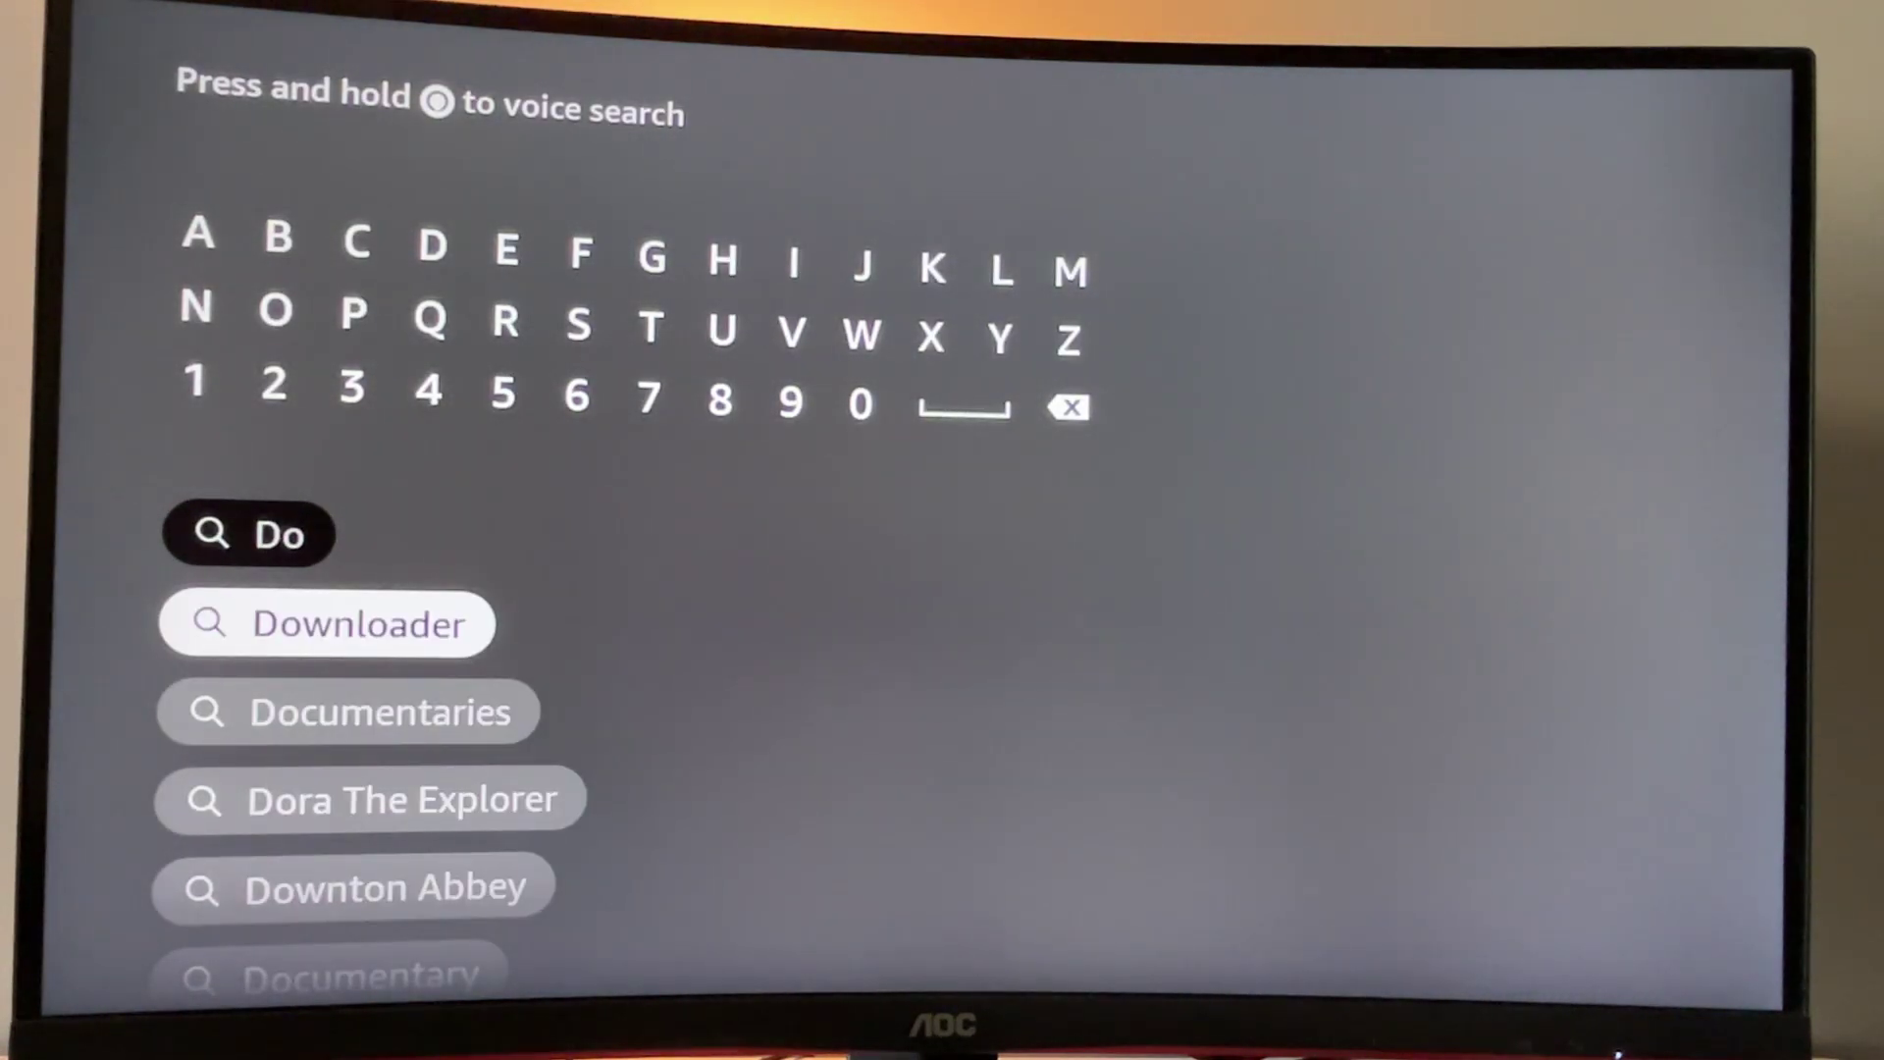
key(Up)
key(Down)
key(Return)
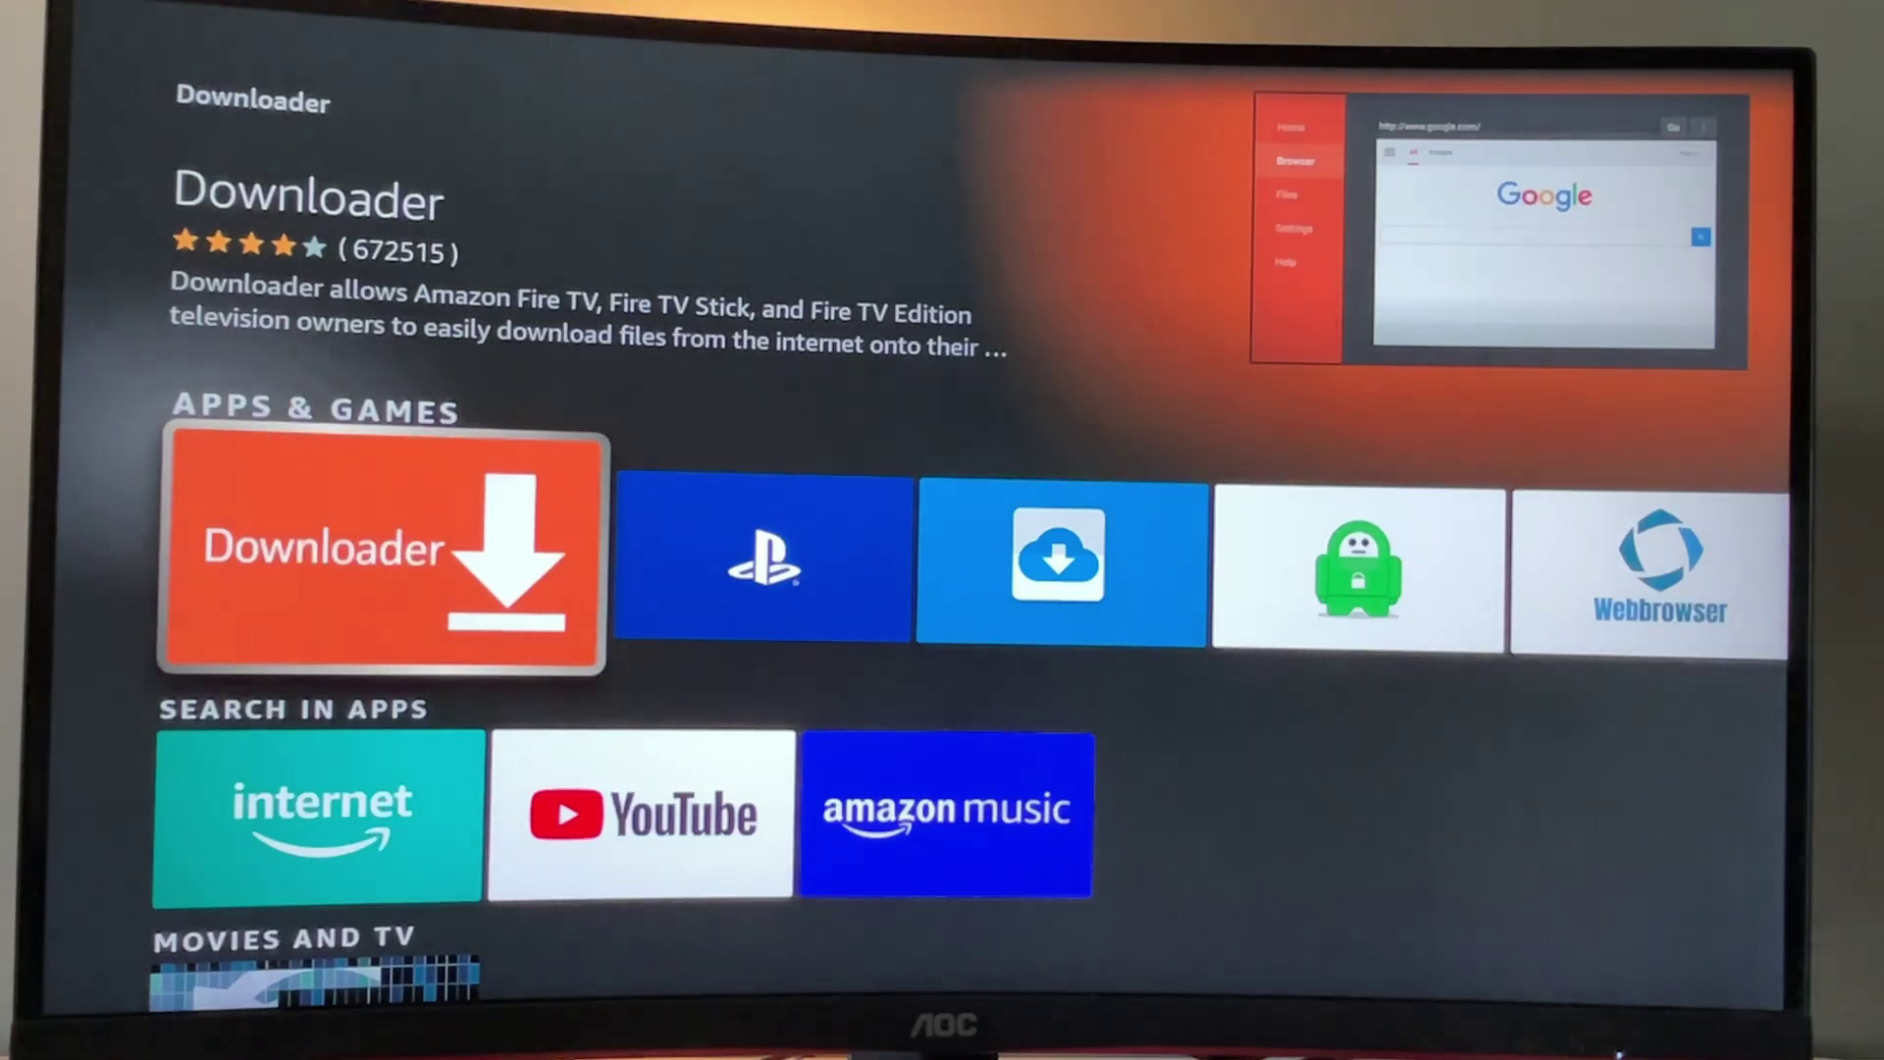
key(Home)
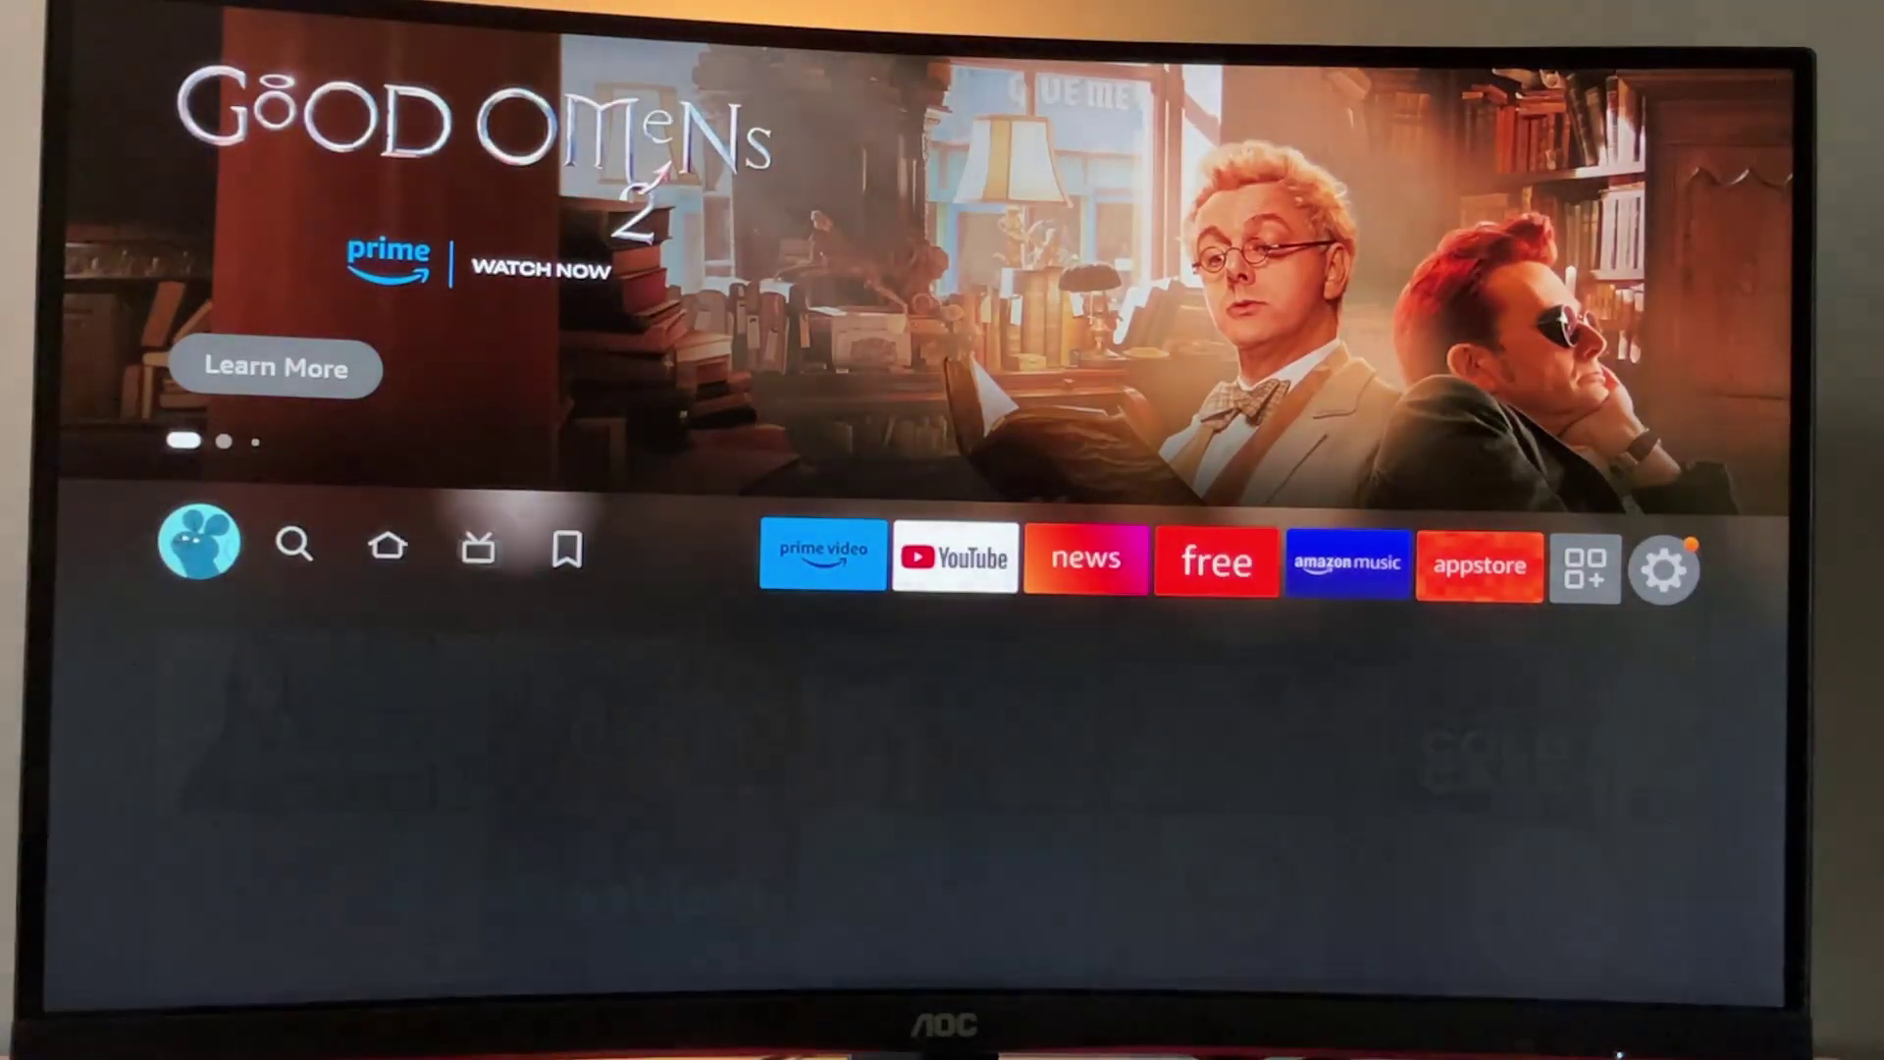
Open Settings > My Fire TV > Developer options.
key(Right)
key(Right)
key(Right)
key(Right)
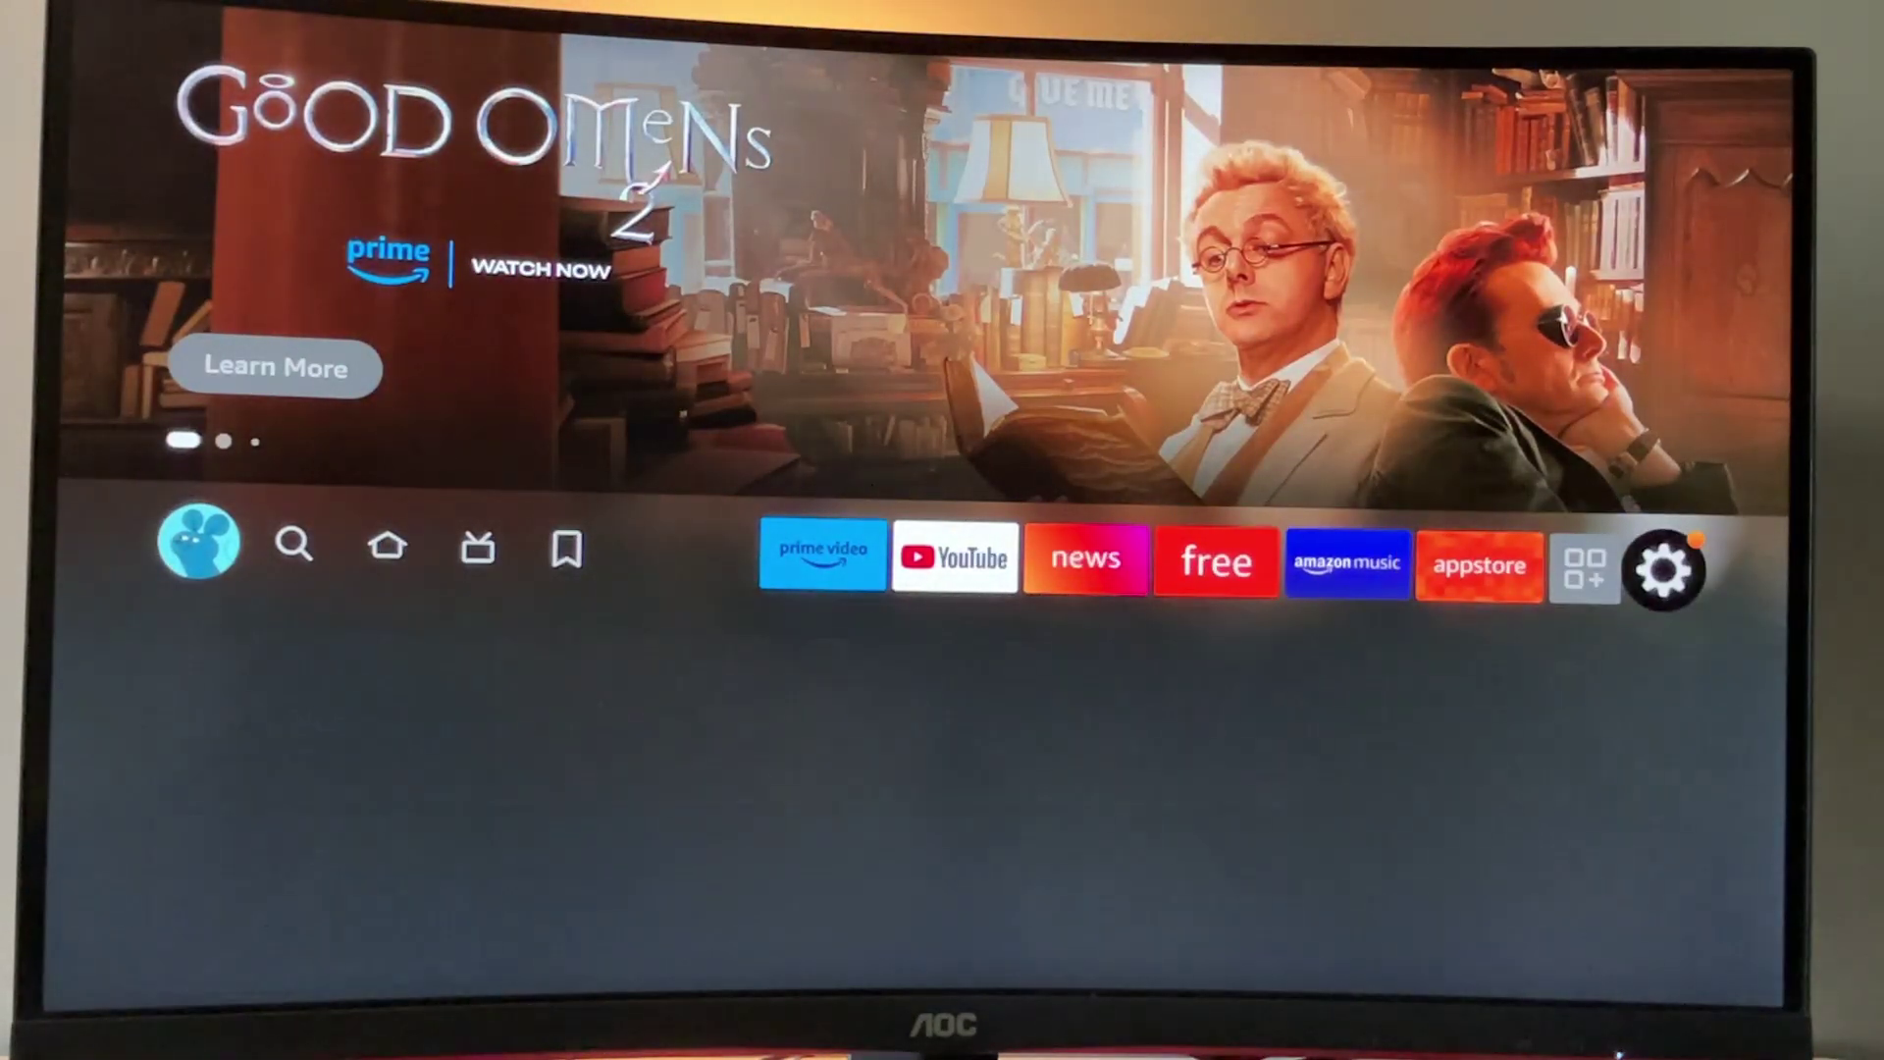
key(Down)
key(Down)
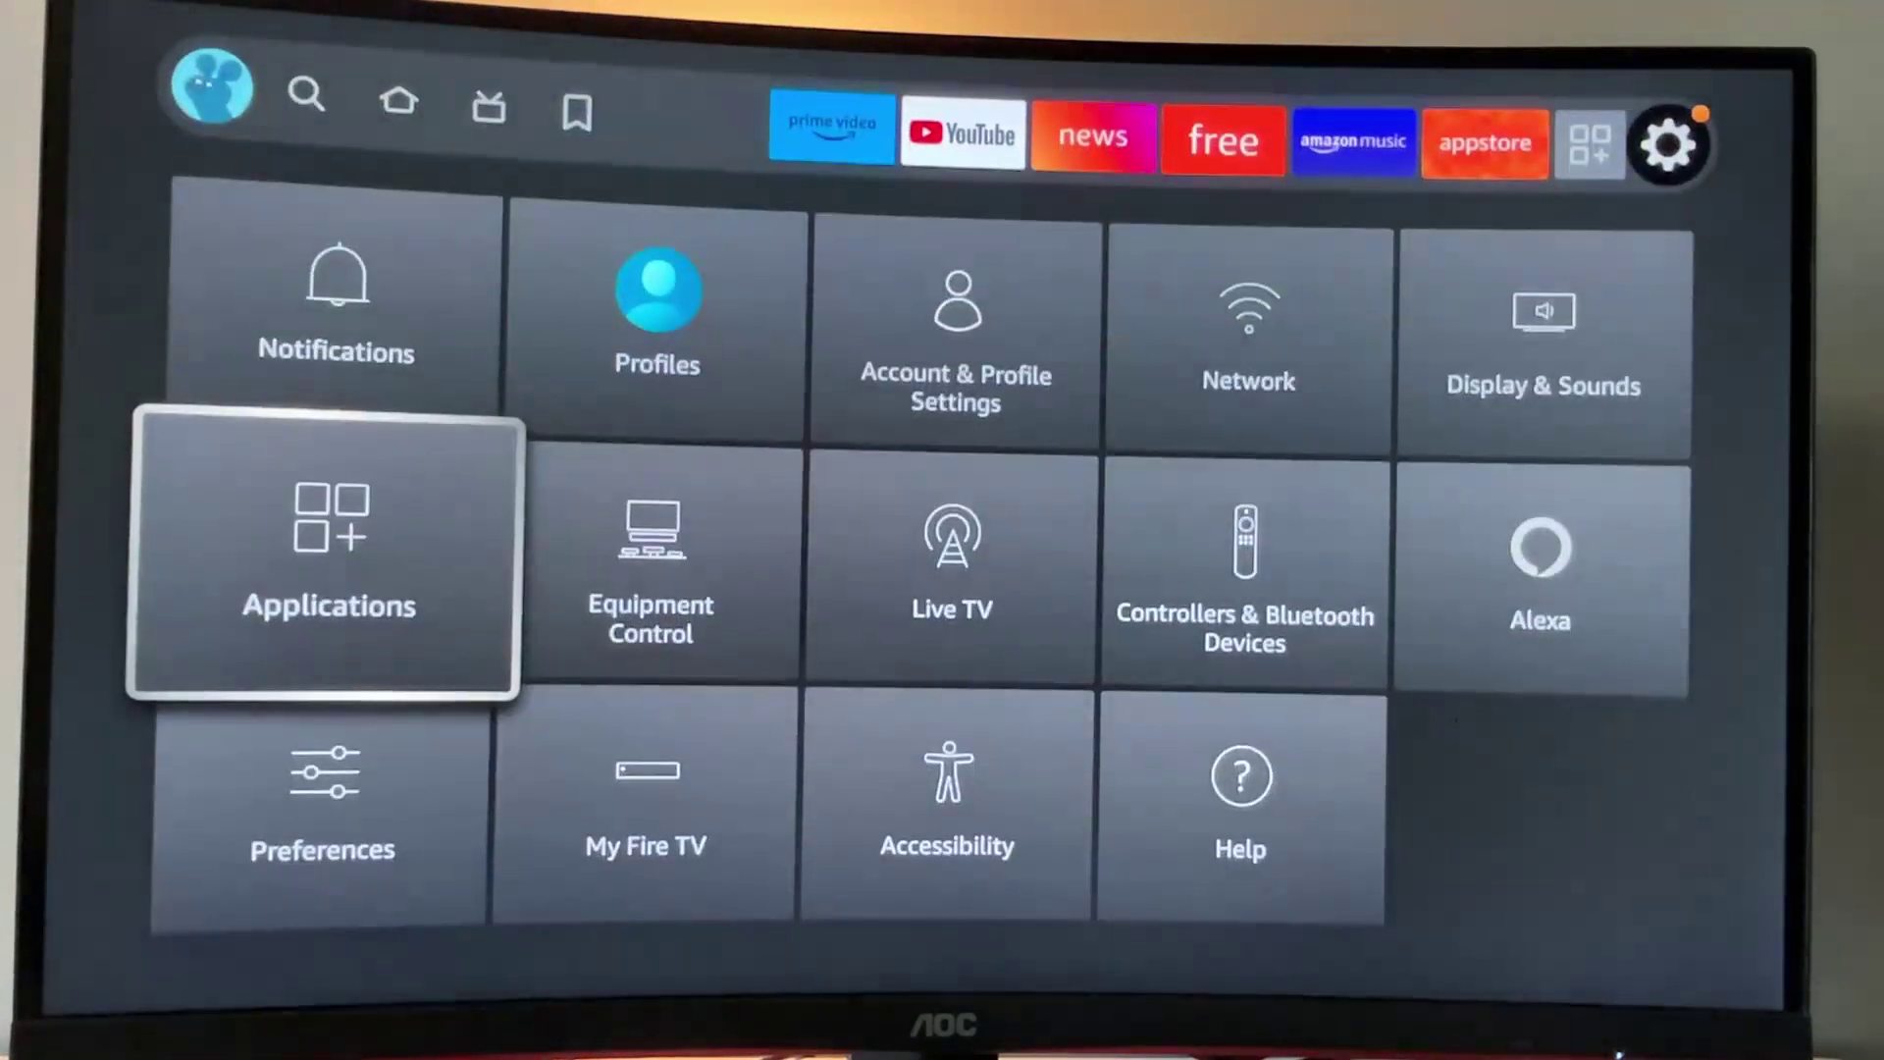
key(Down)
key(Right)
key(Return)
key(Down)
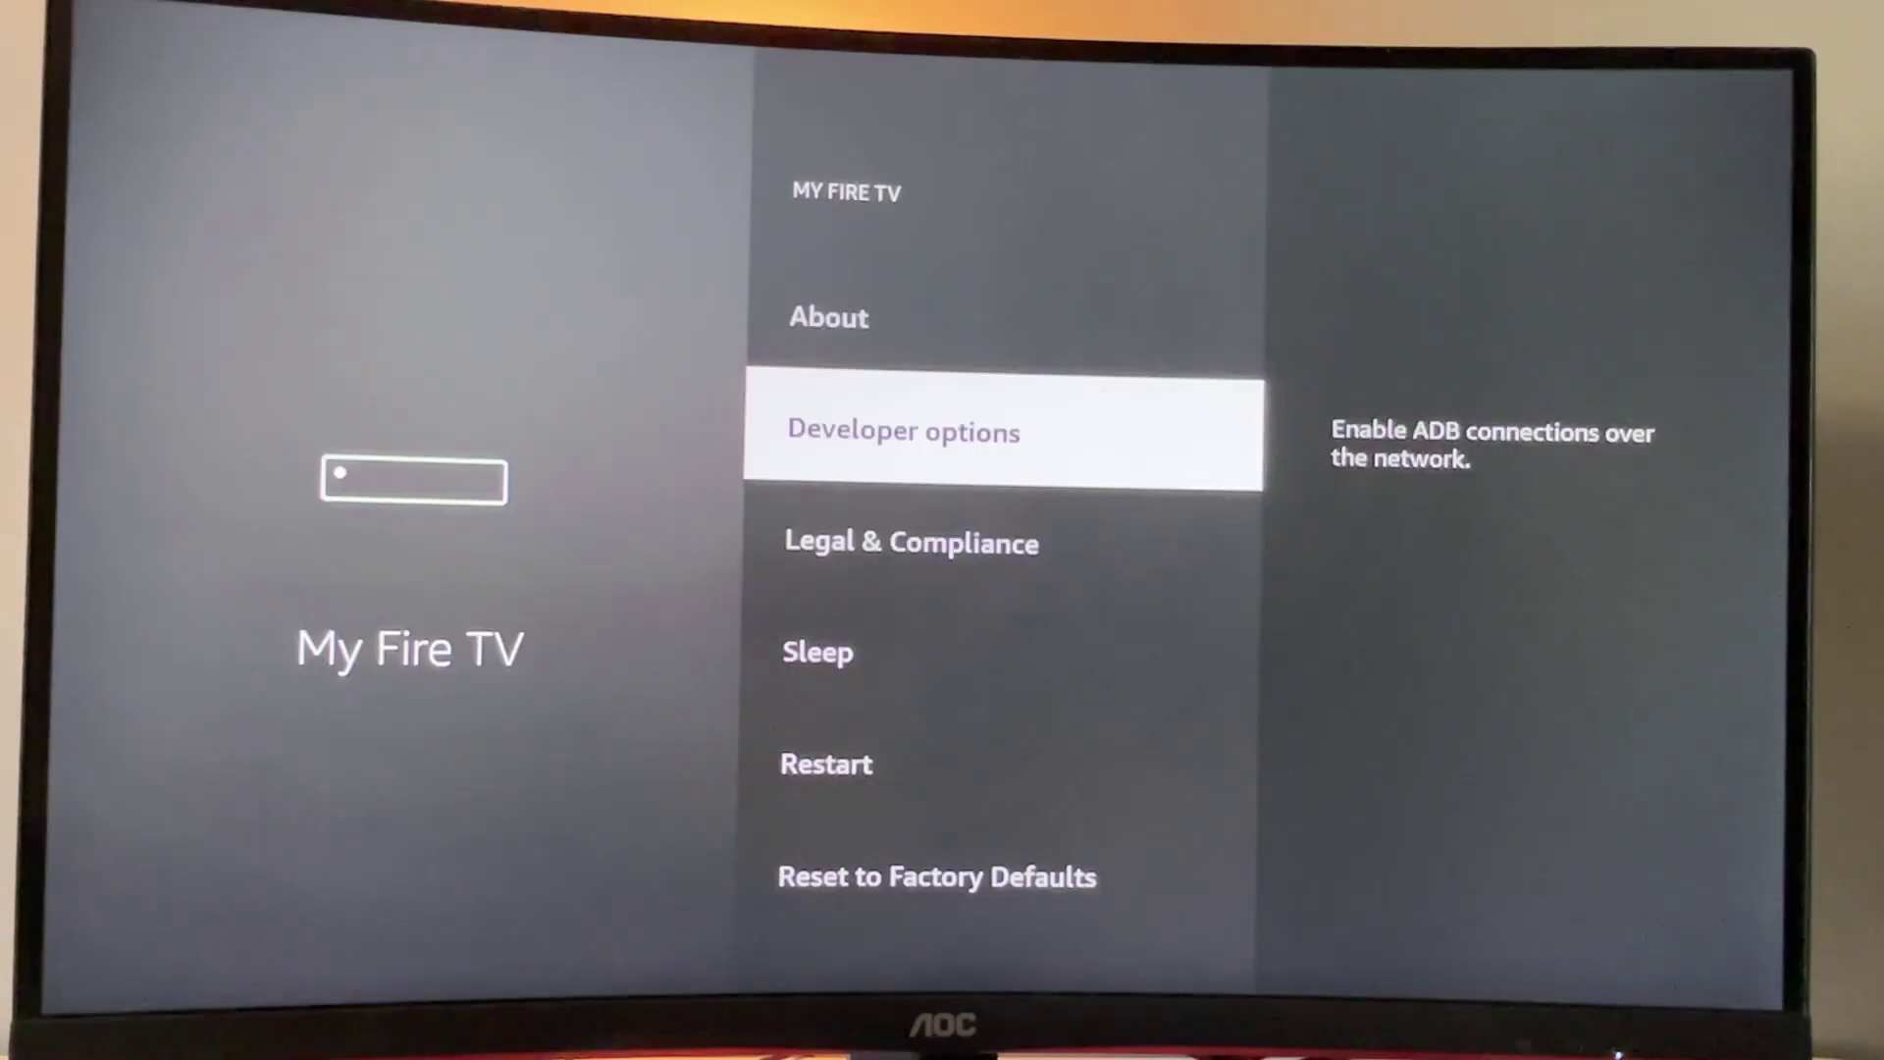
key(Return)
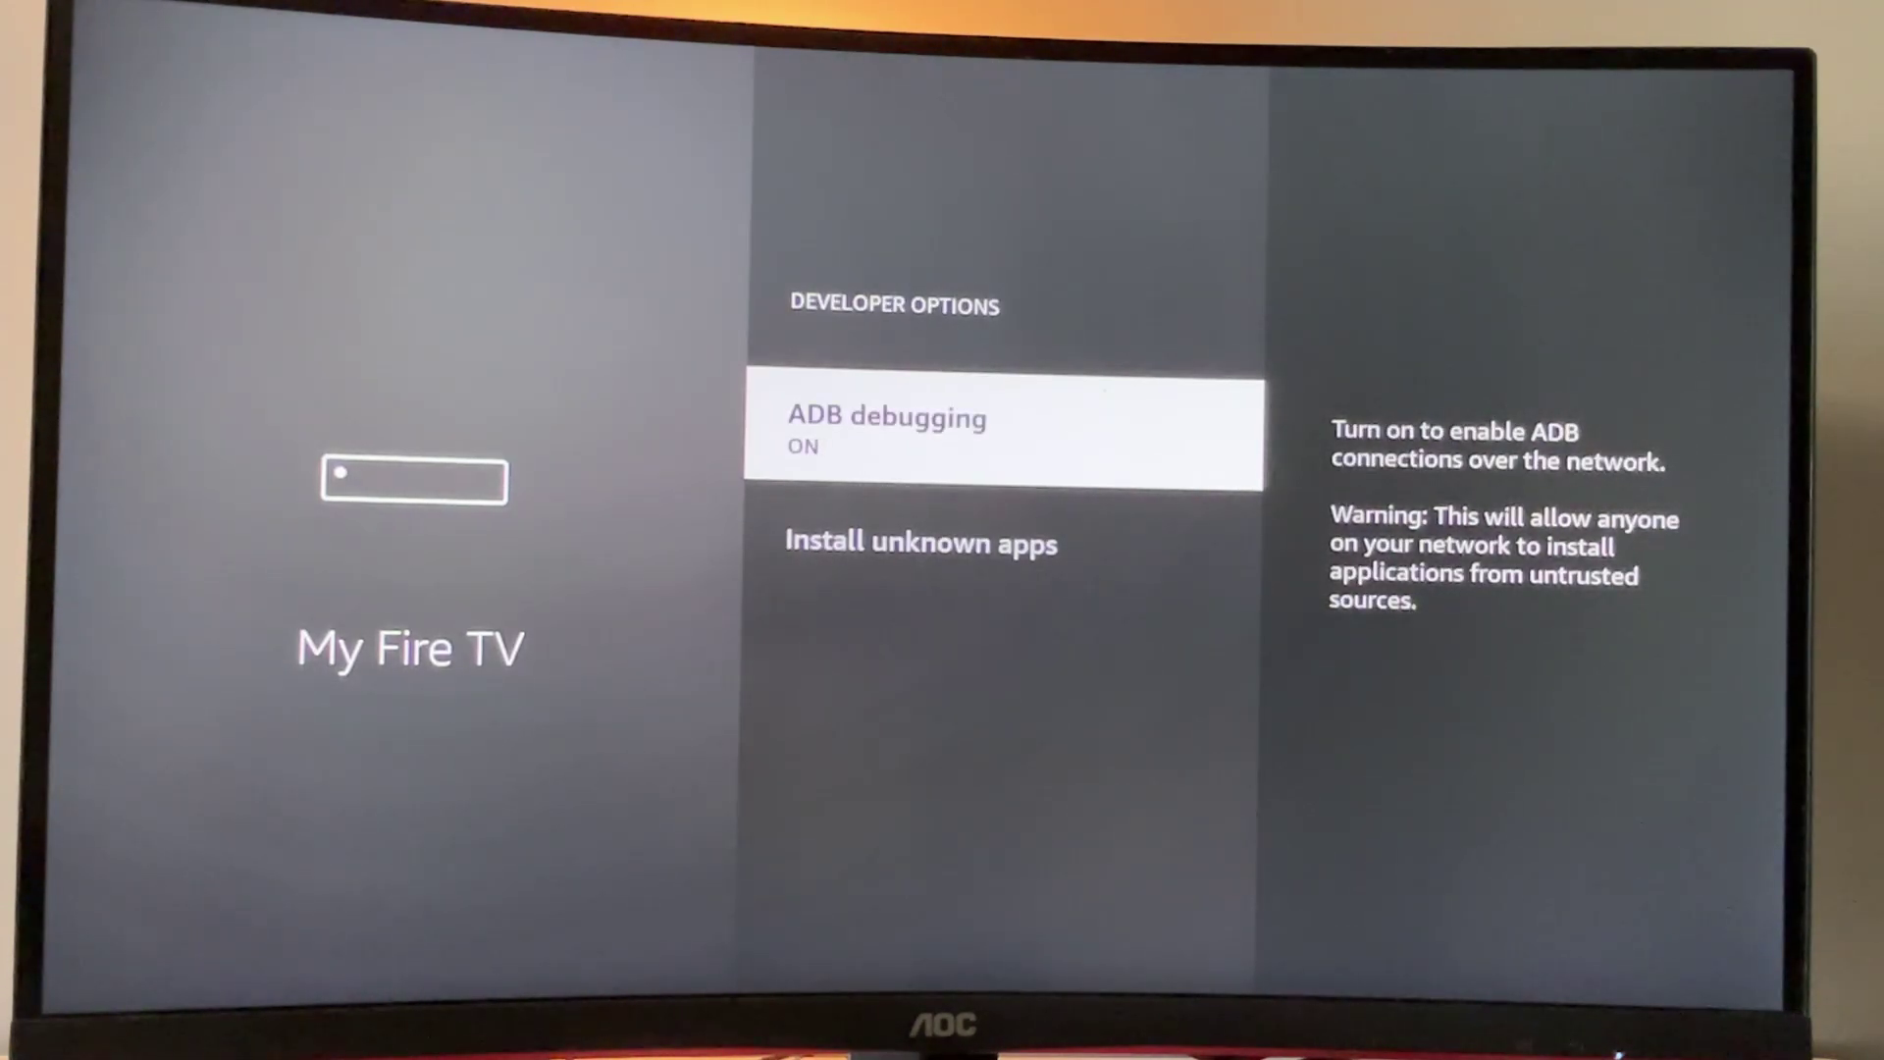
Turn Install unknown apps ON for Downloader and back out to My Fire TV.
key(Down)
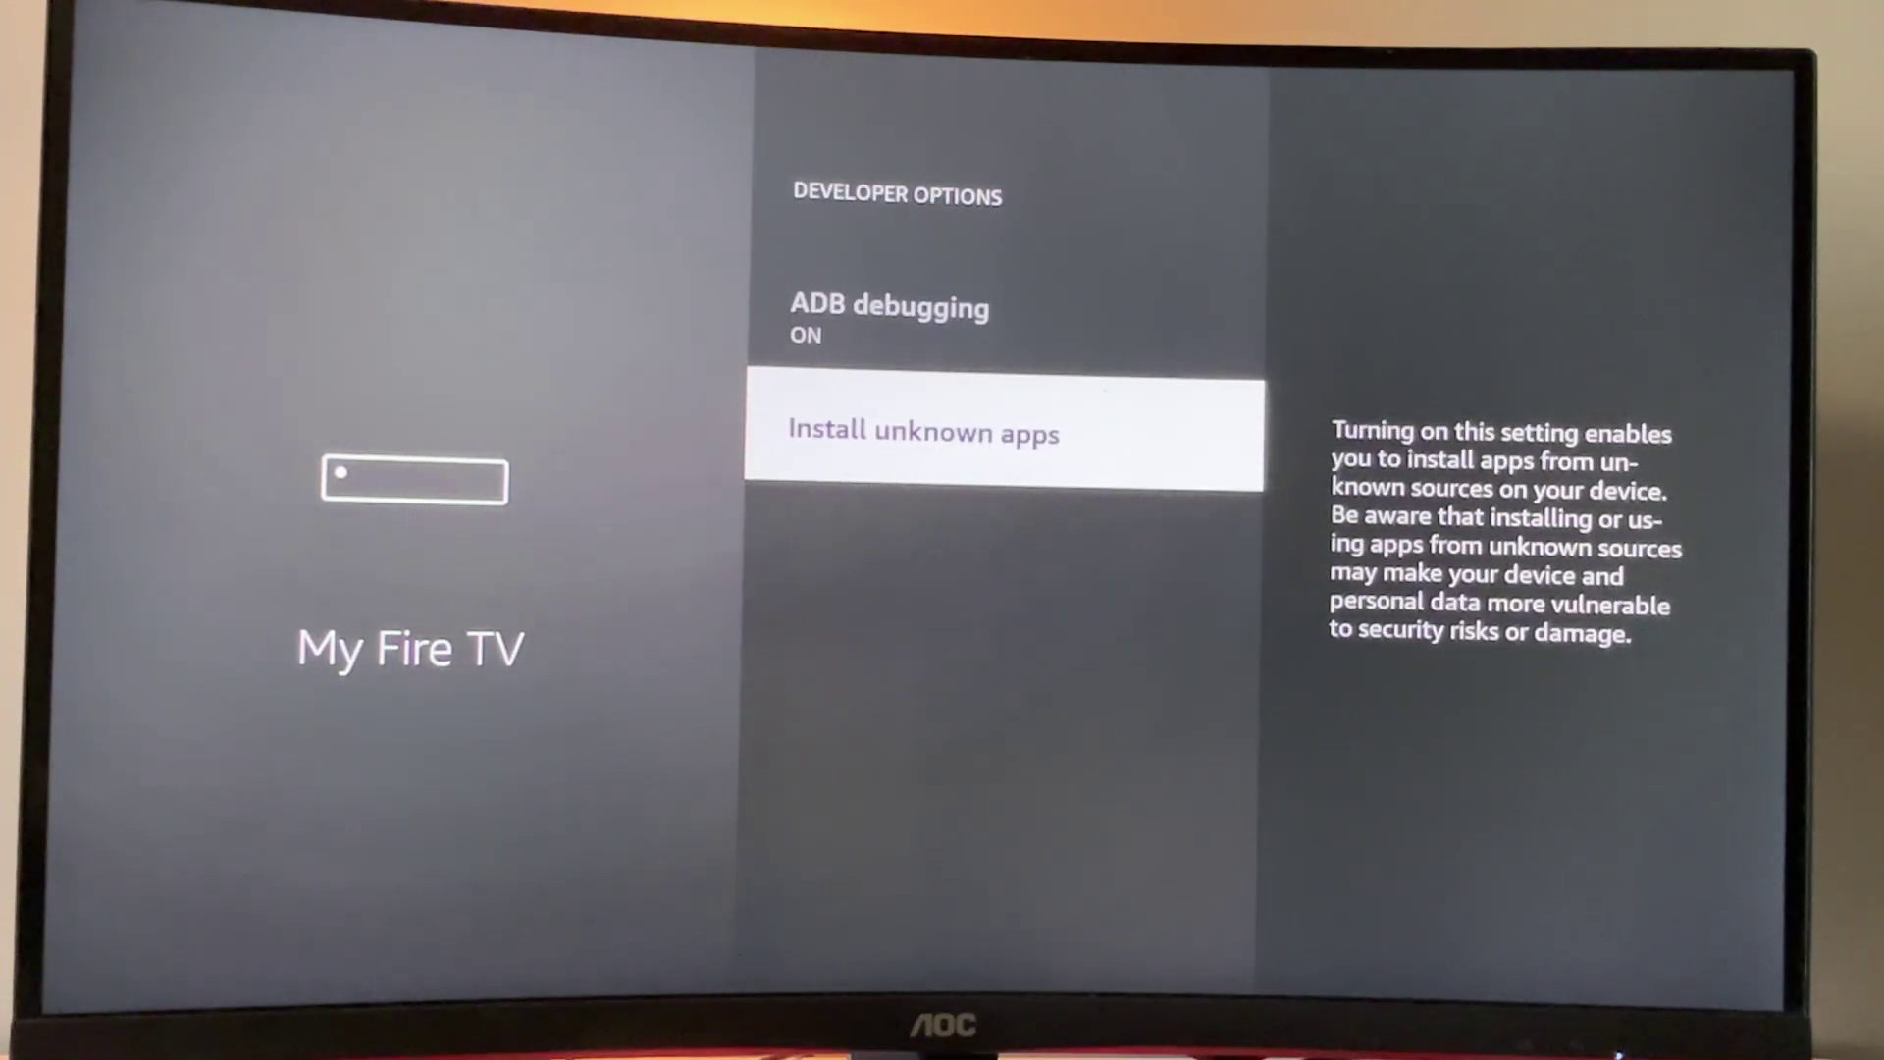
key(Return)
key(Down)
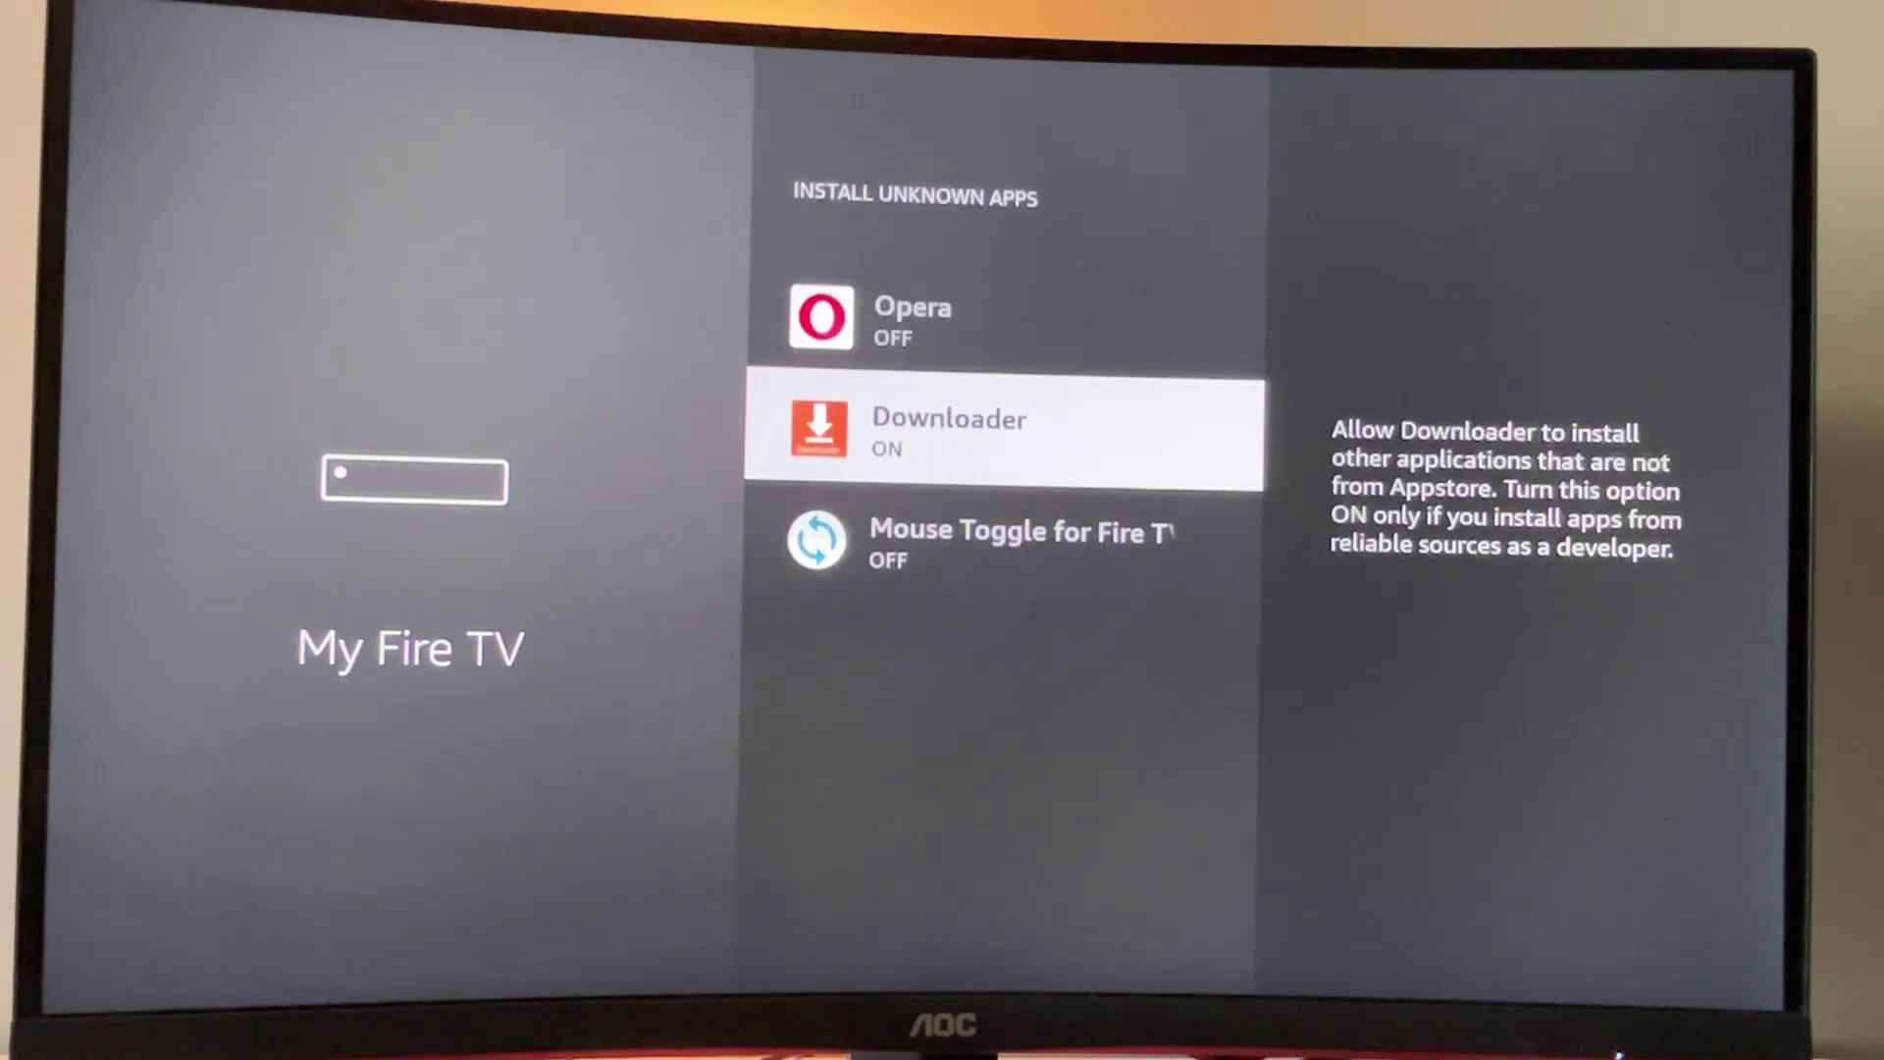
key(Return)
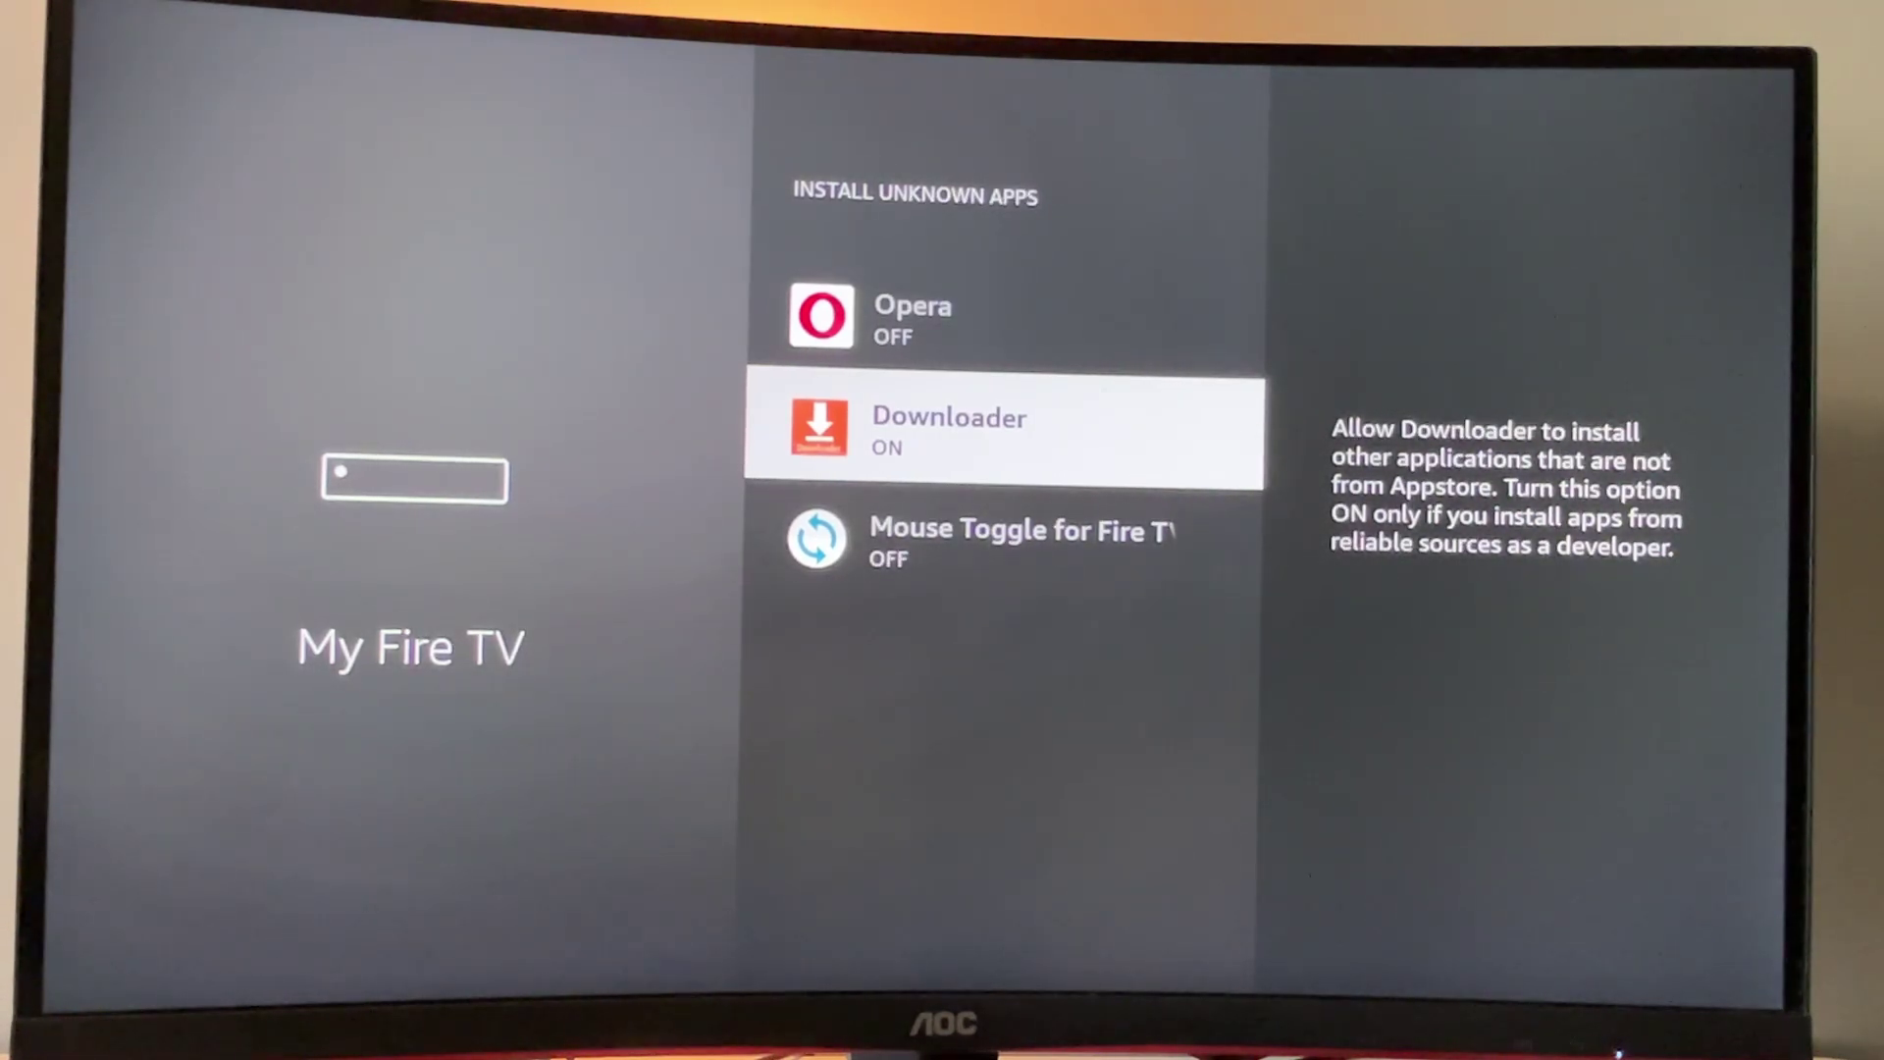
key(Escape)
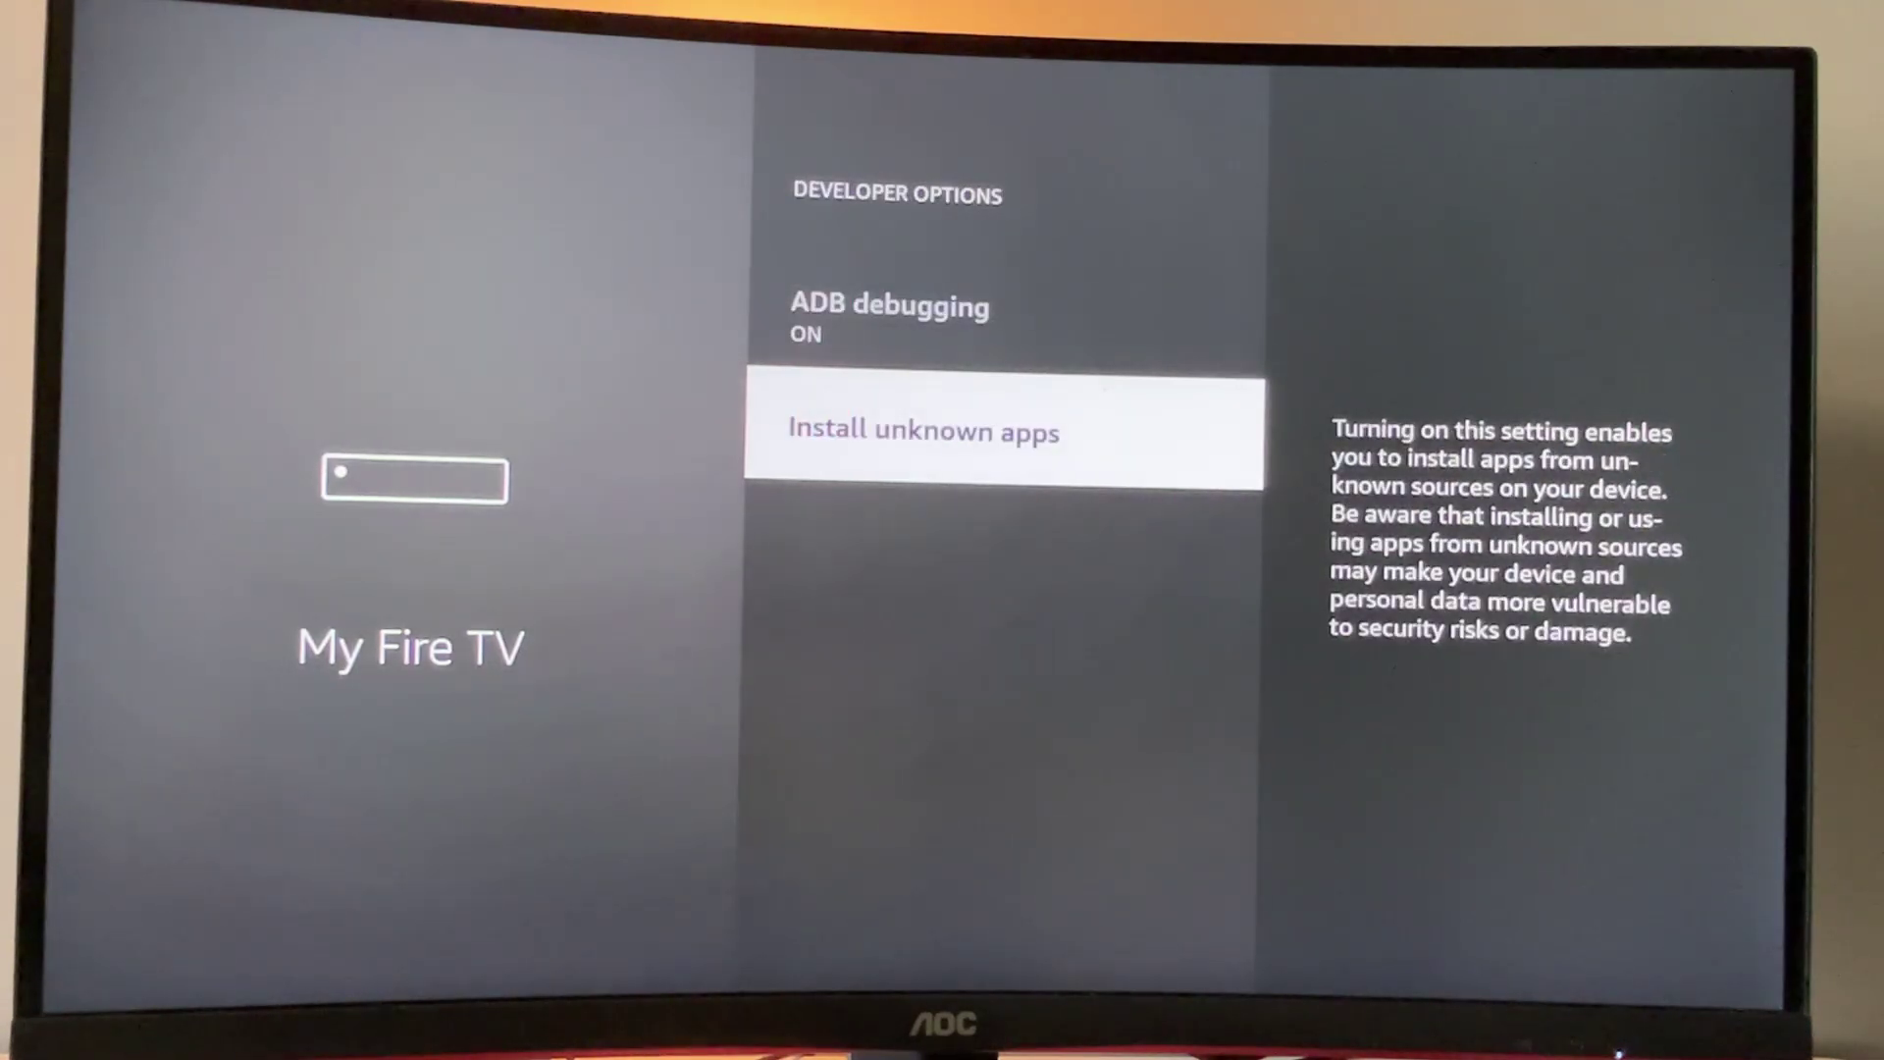
key(Escape)
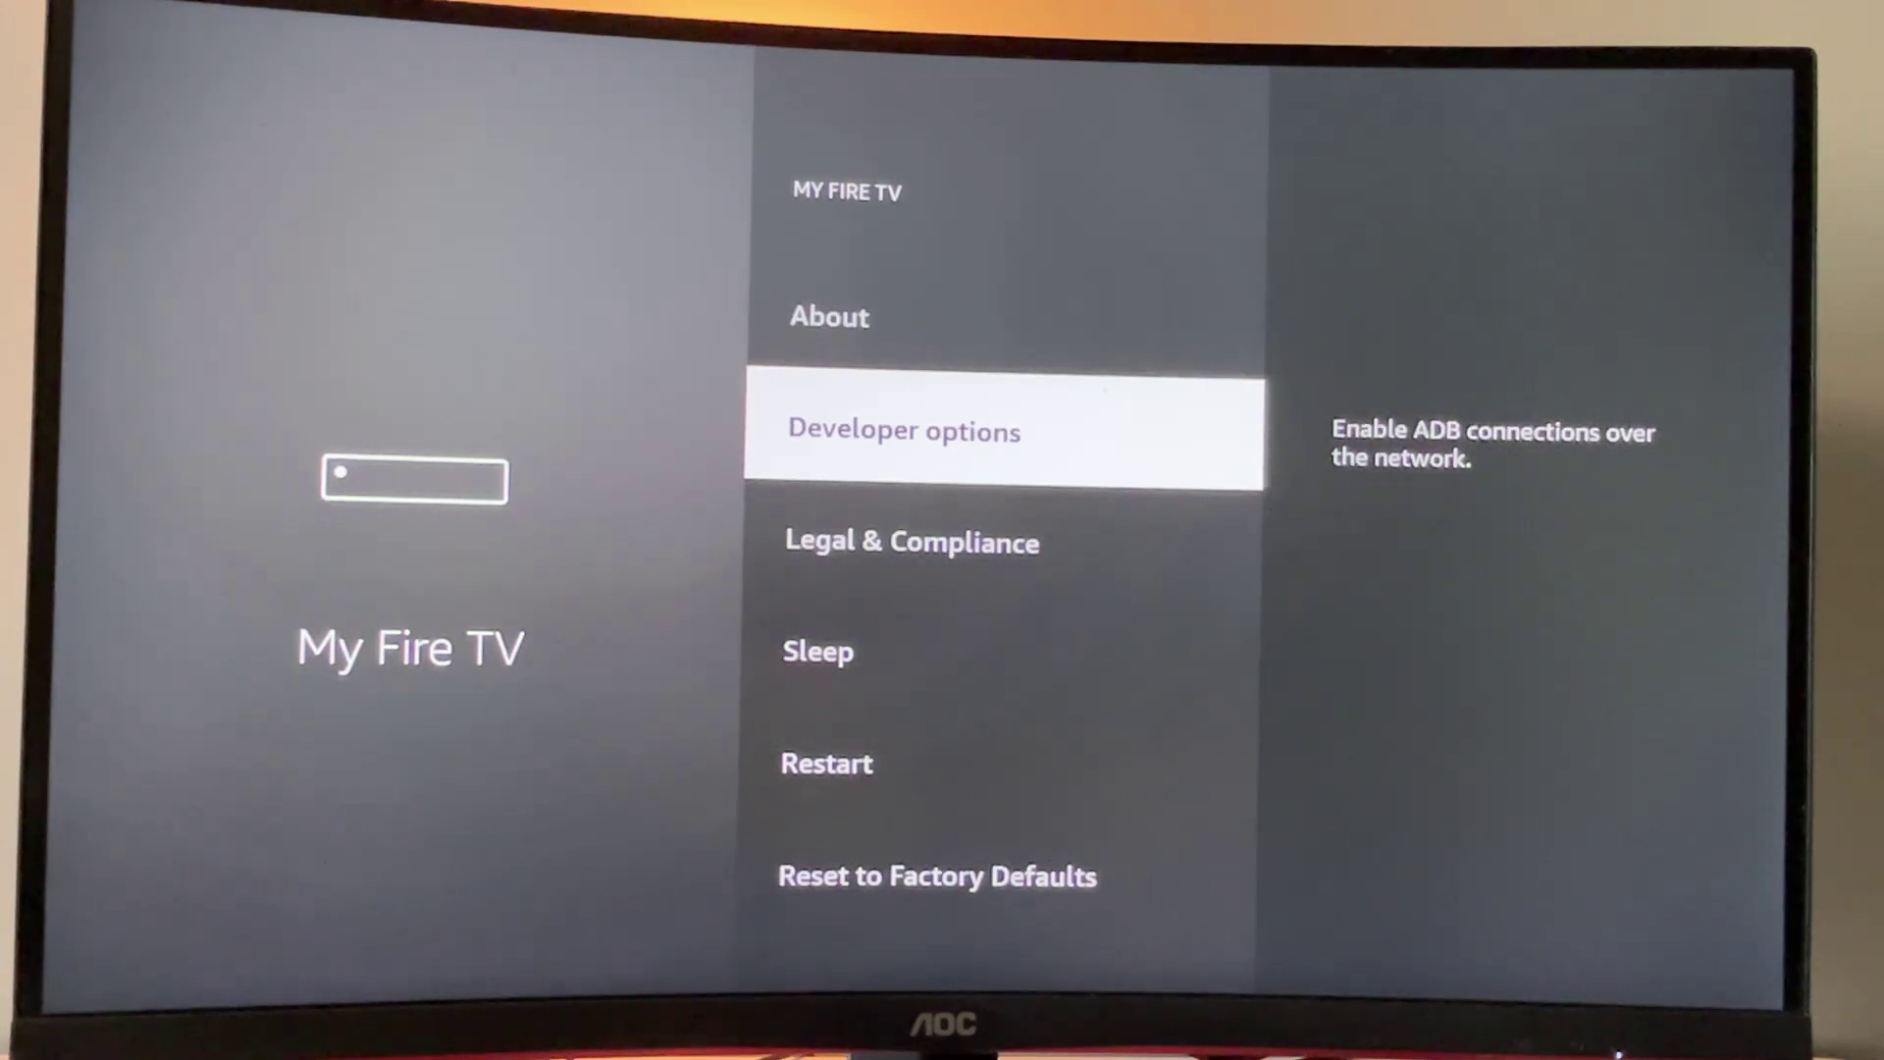
key(Up)
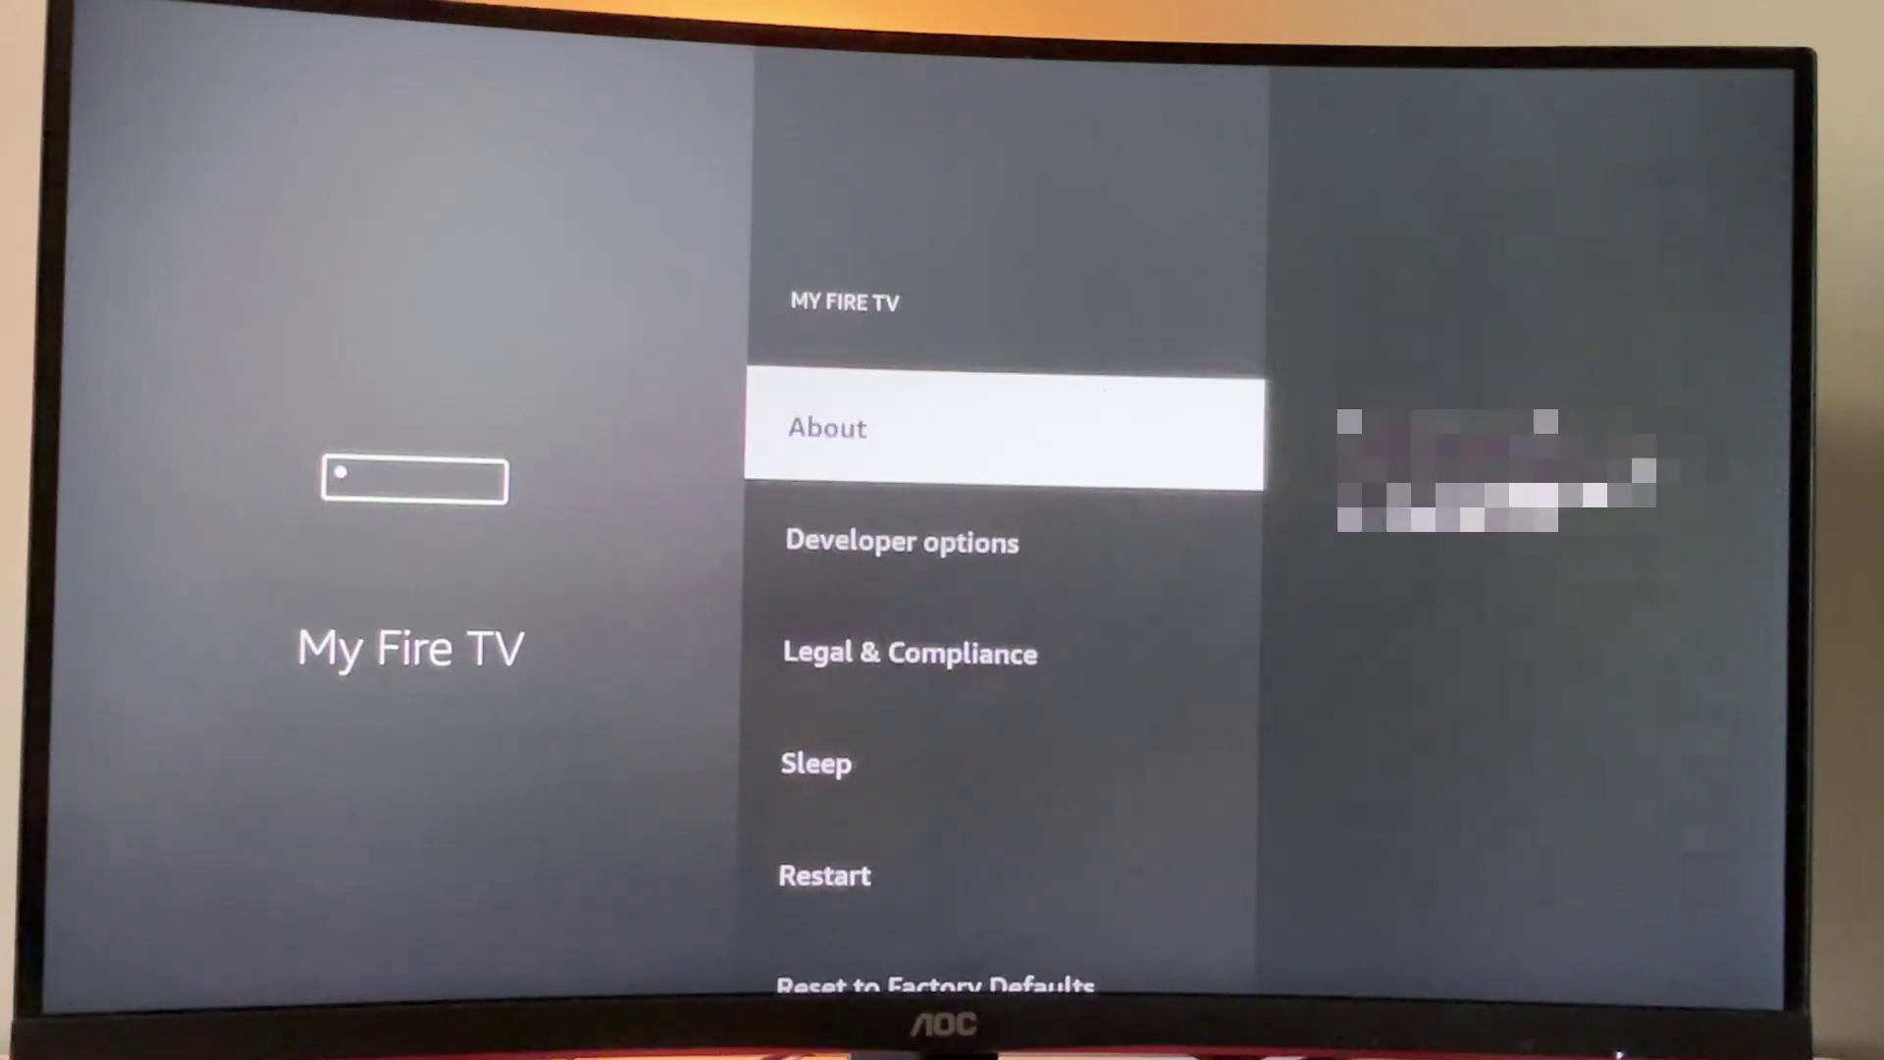
key(Return)
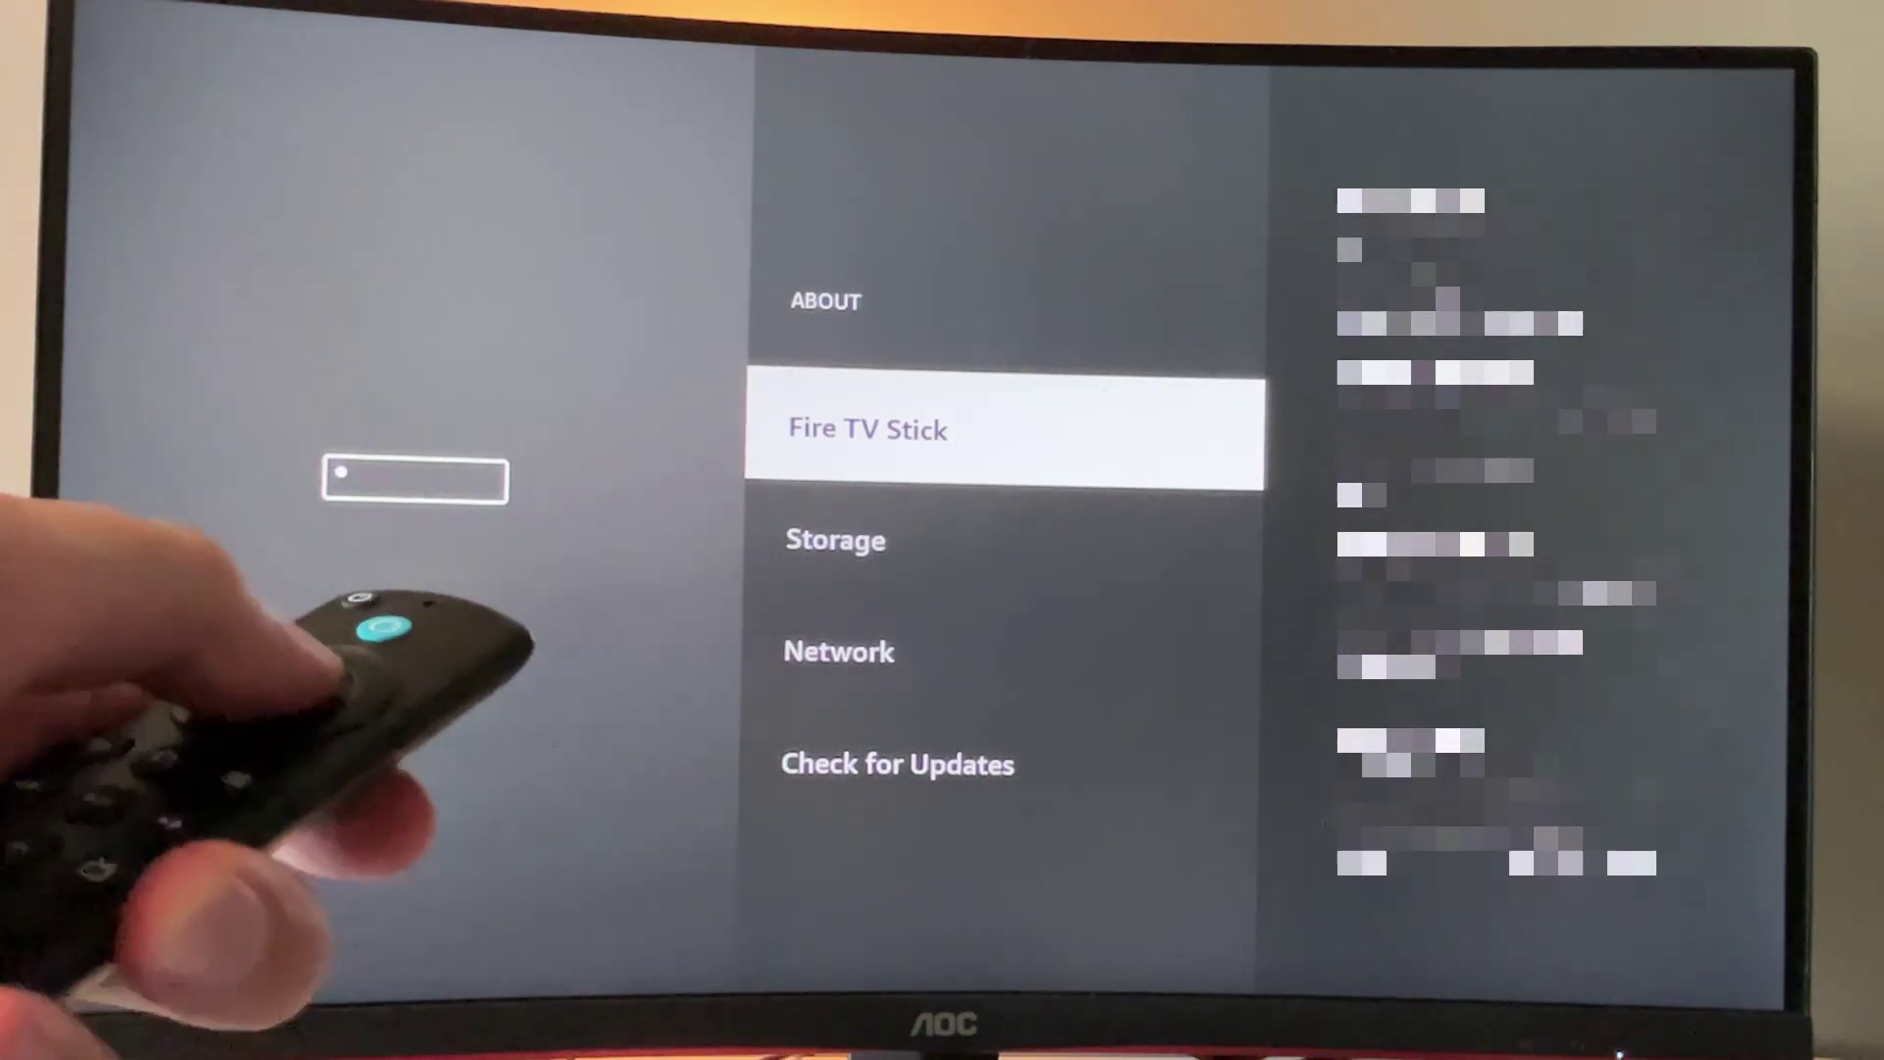
key(Return)
key(Return)
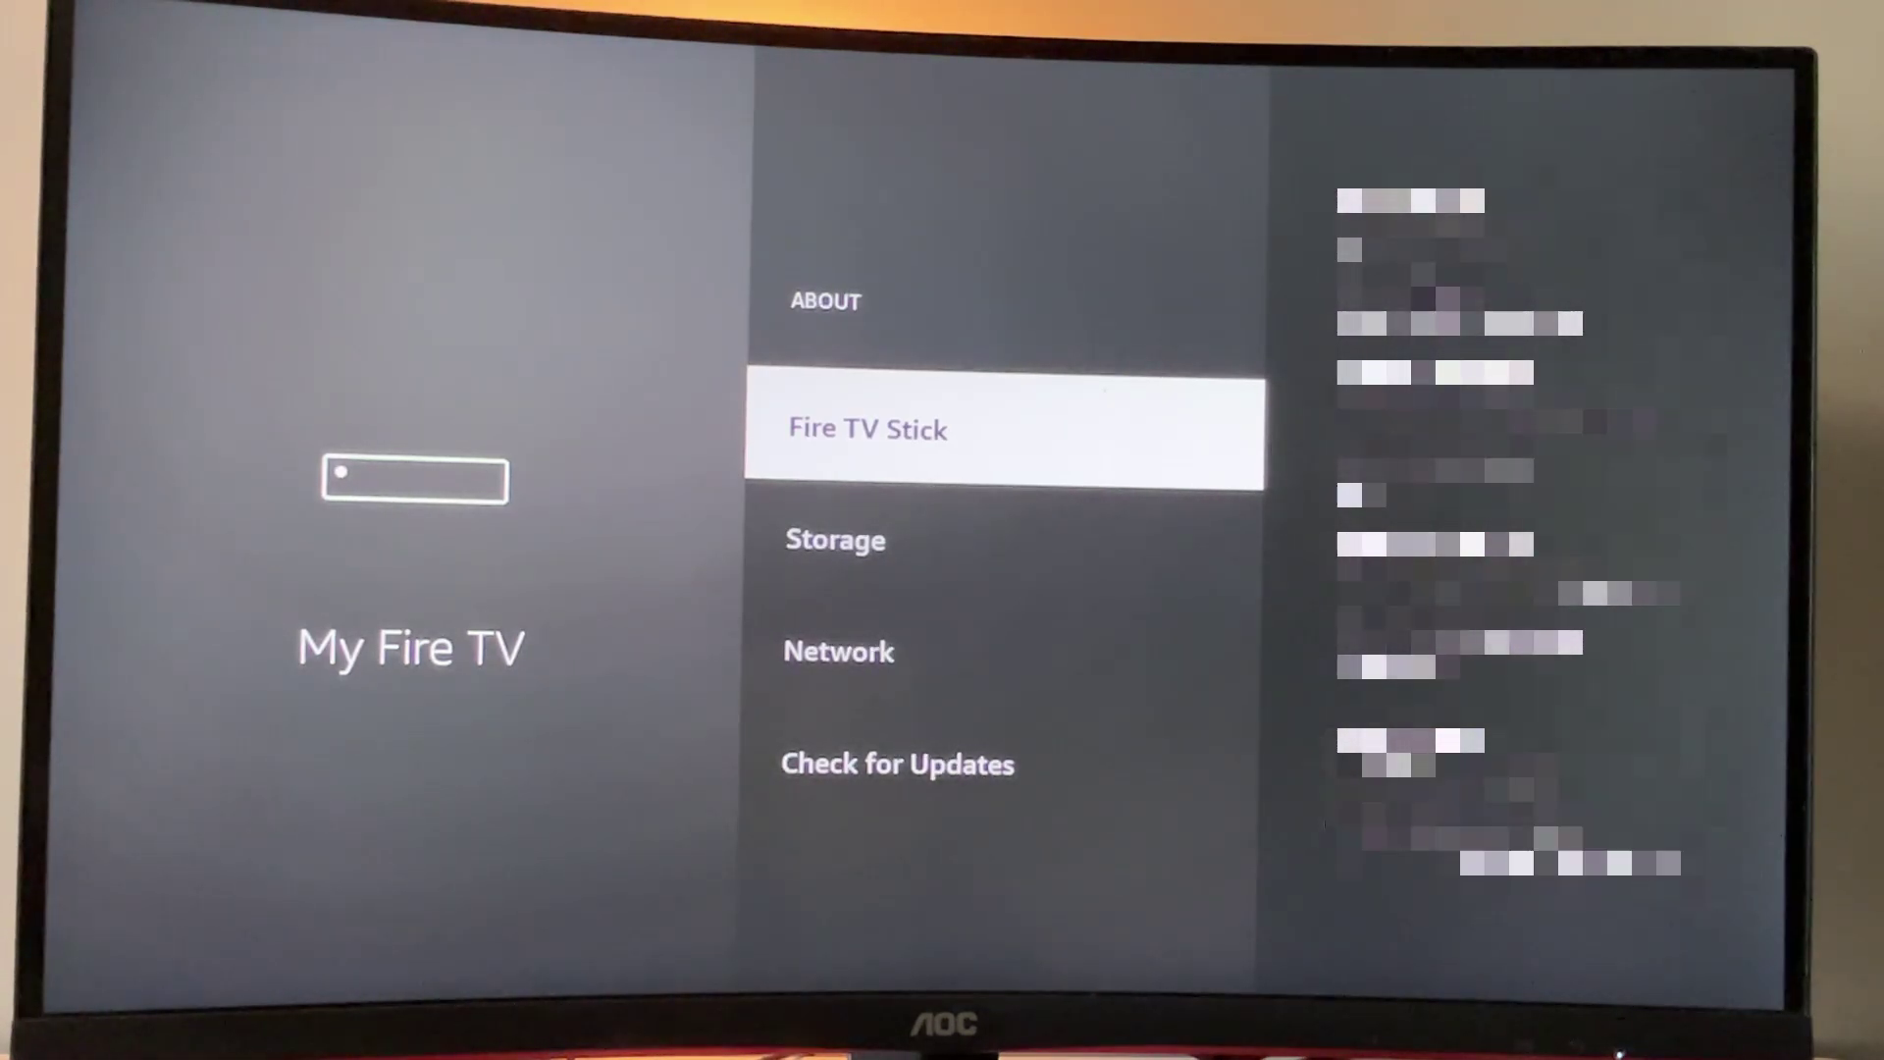
Confirm Downloader is ON under Install unknown apps, then go home and open the apps list.
key(Escape)
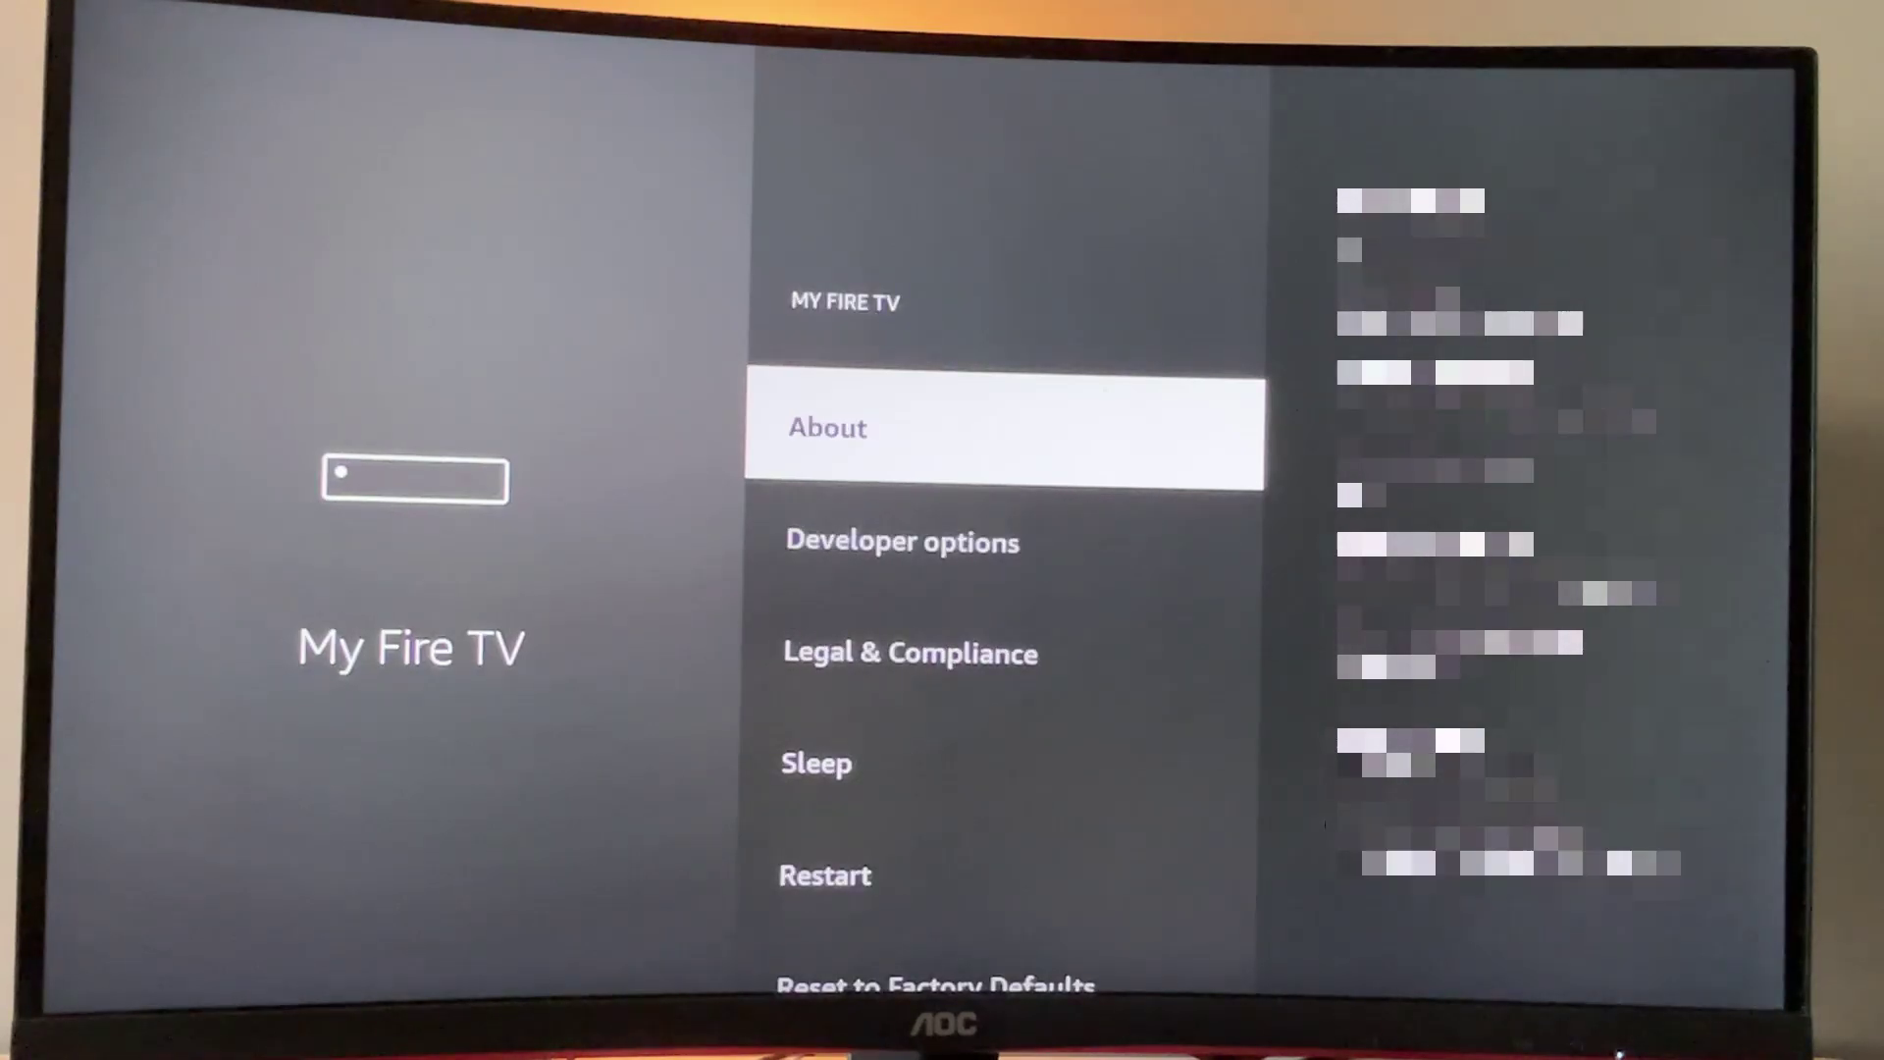
key(Down)
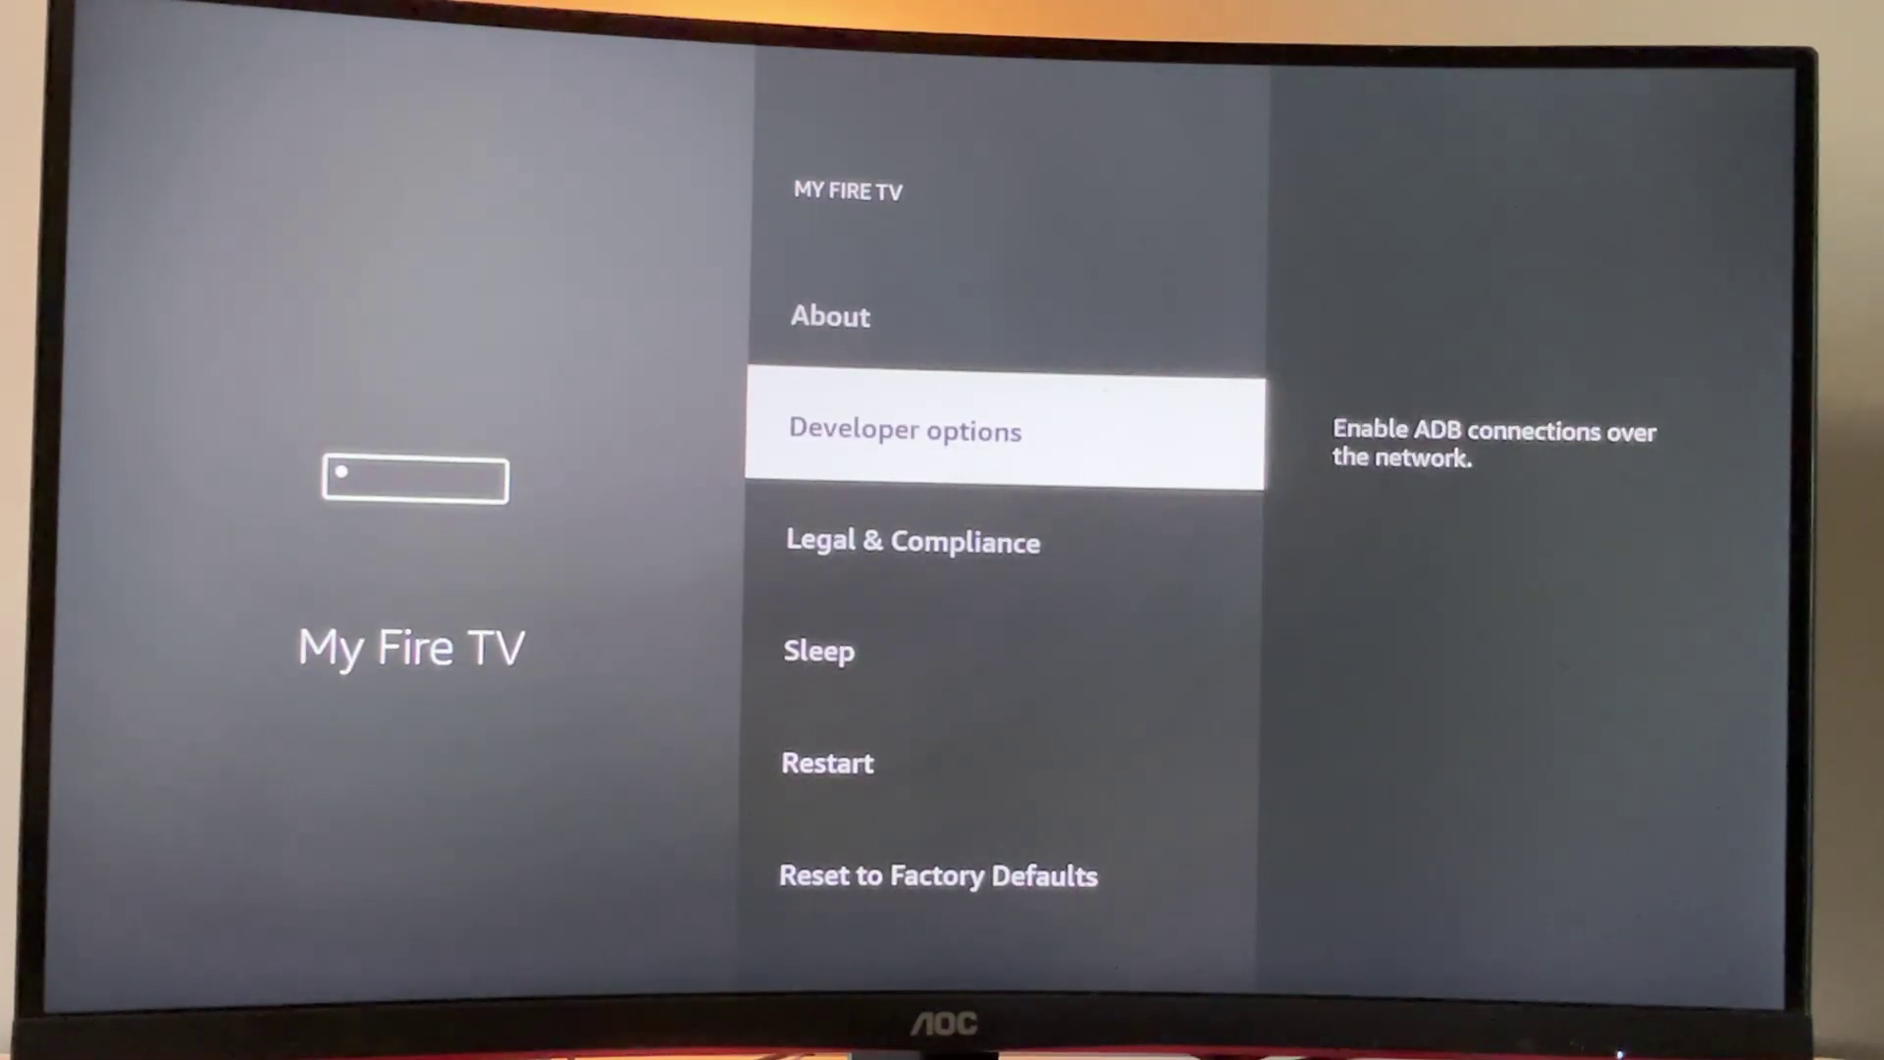
key(Return)
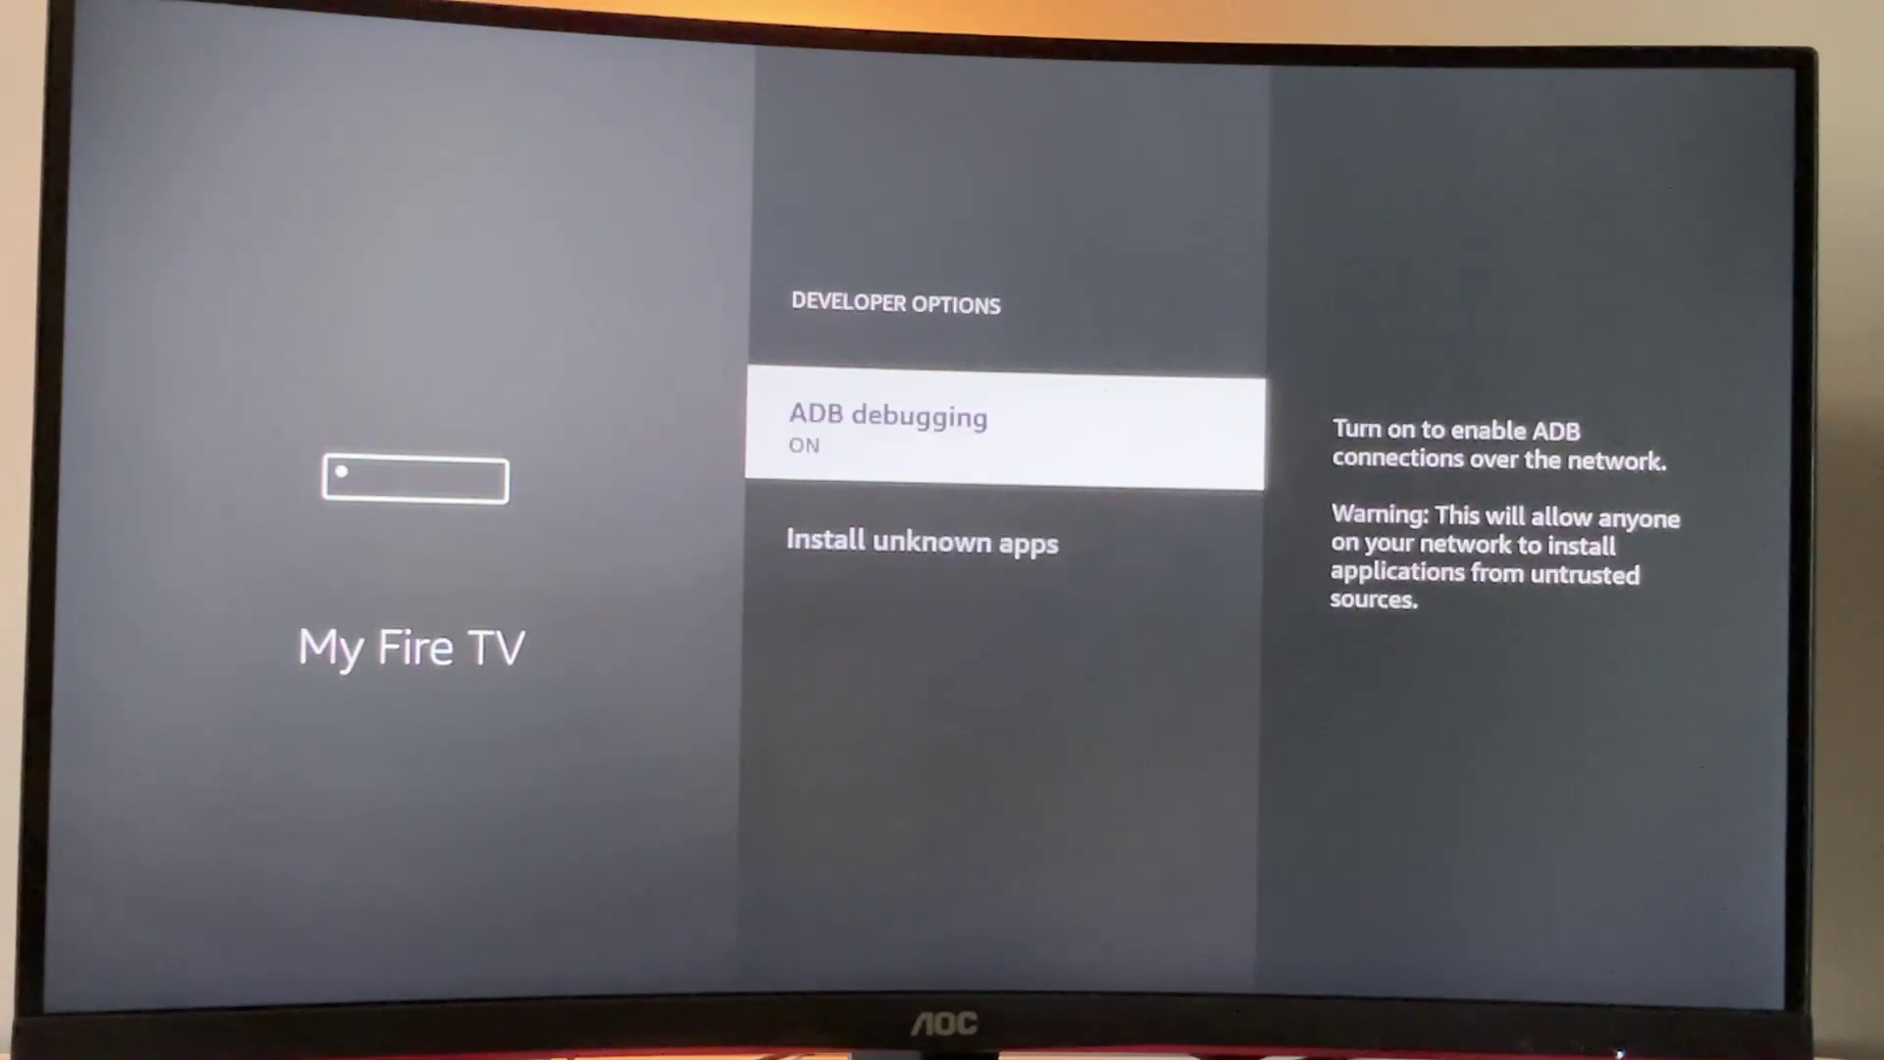
key(Down)
key(Return)
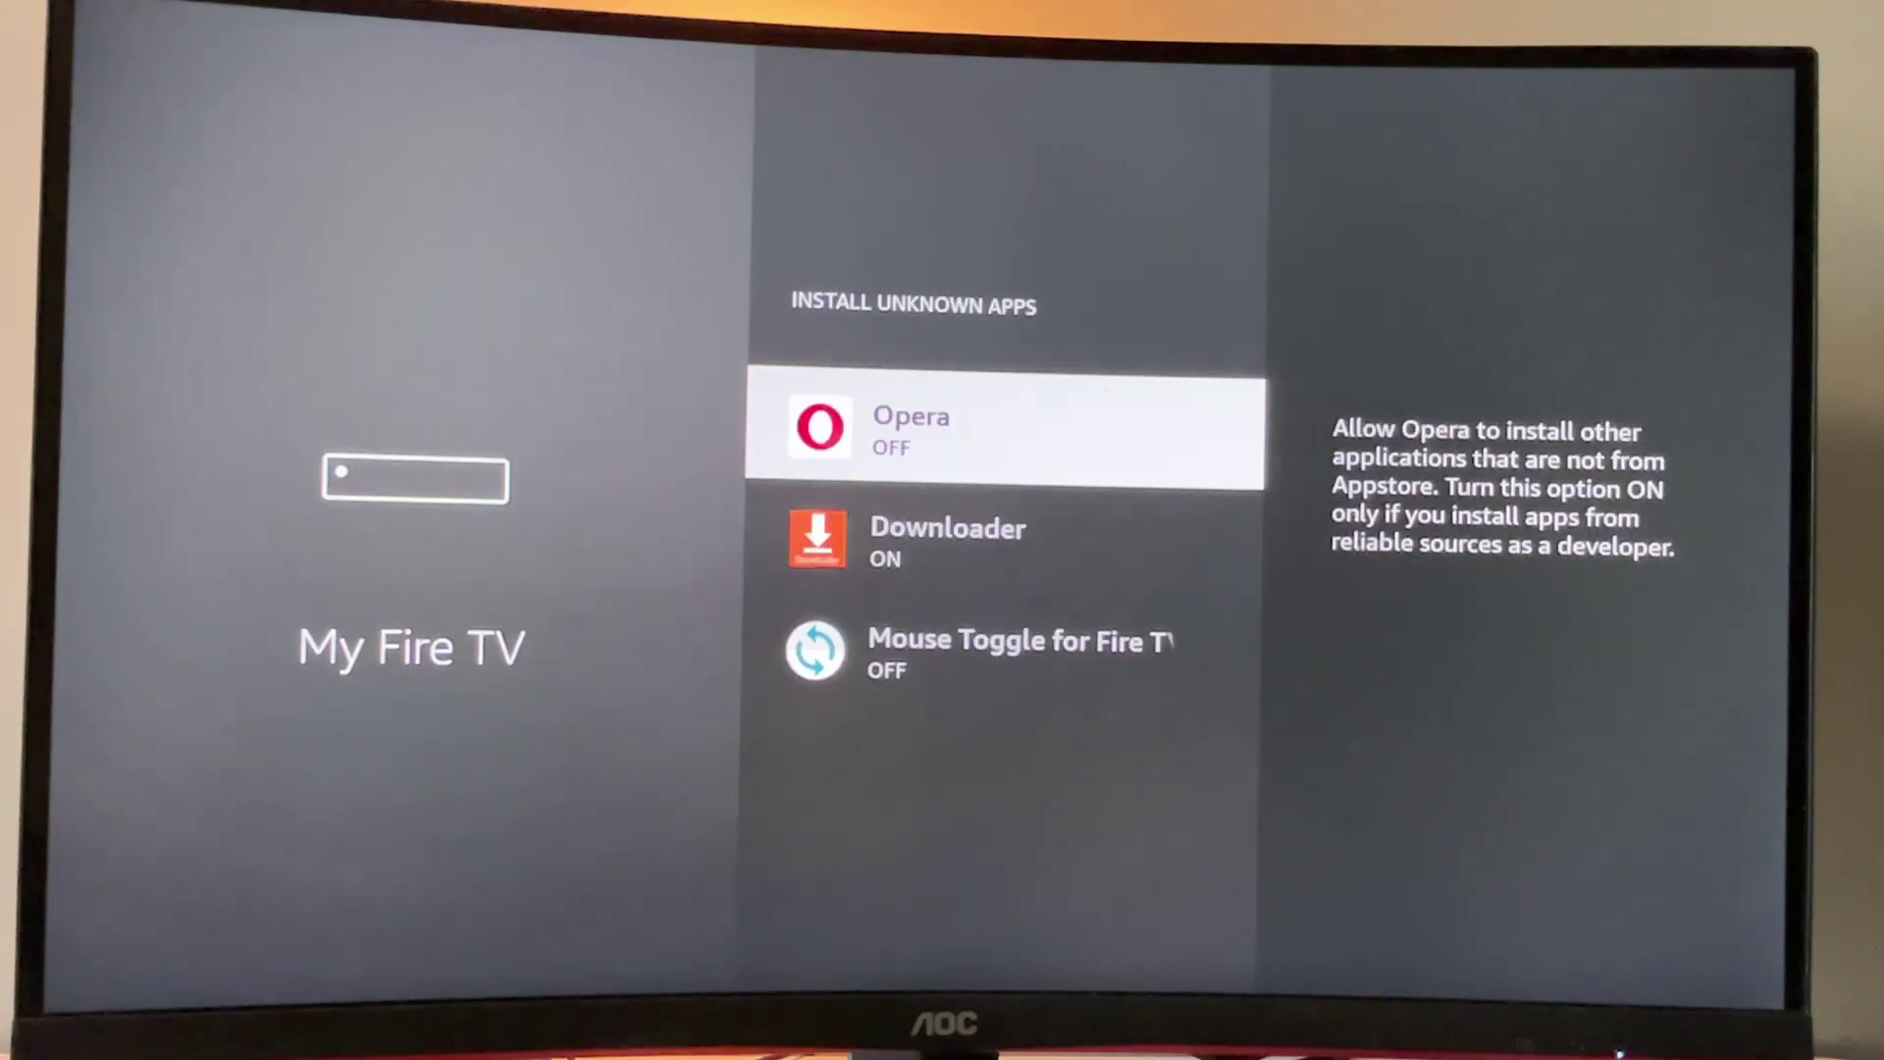
key(Down)
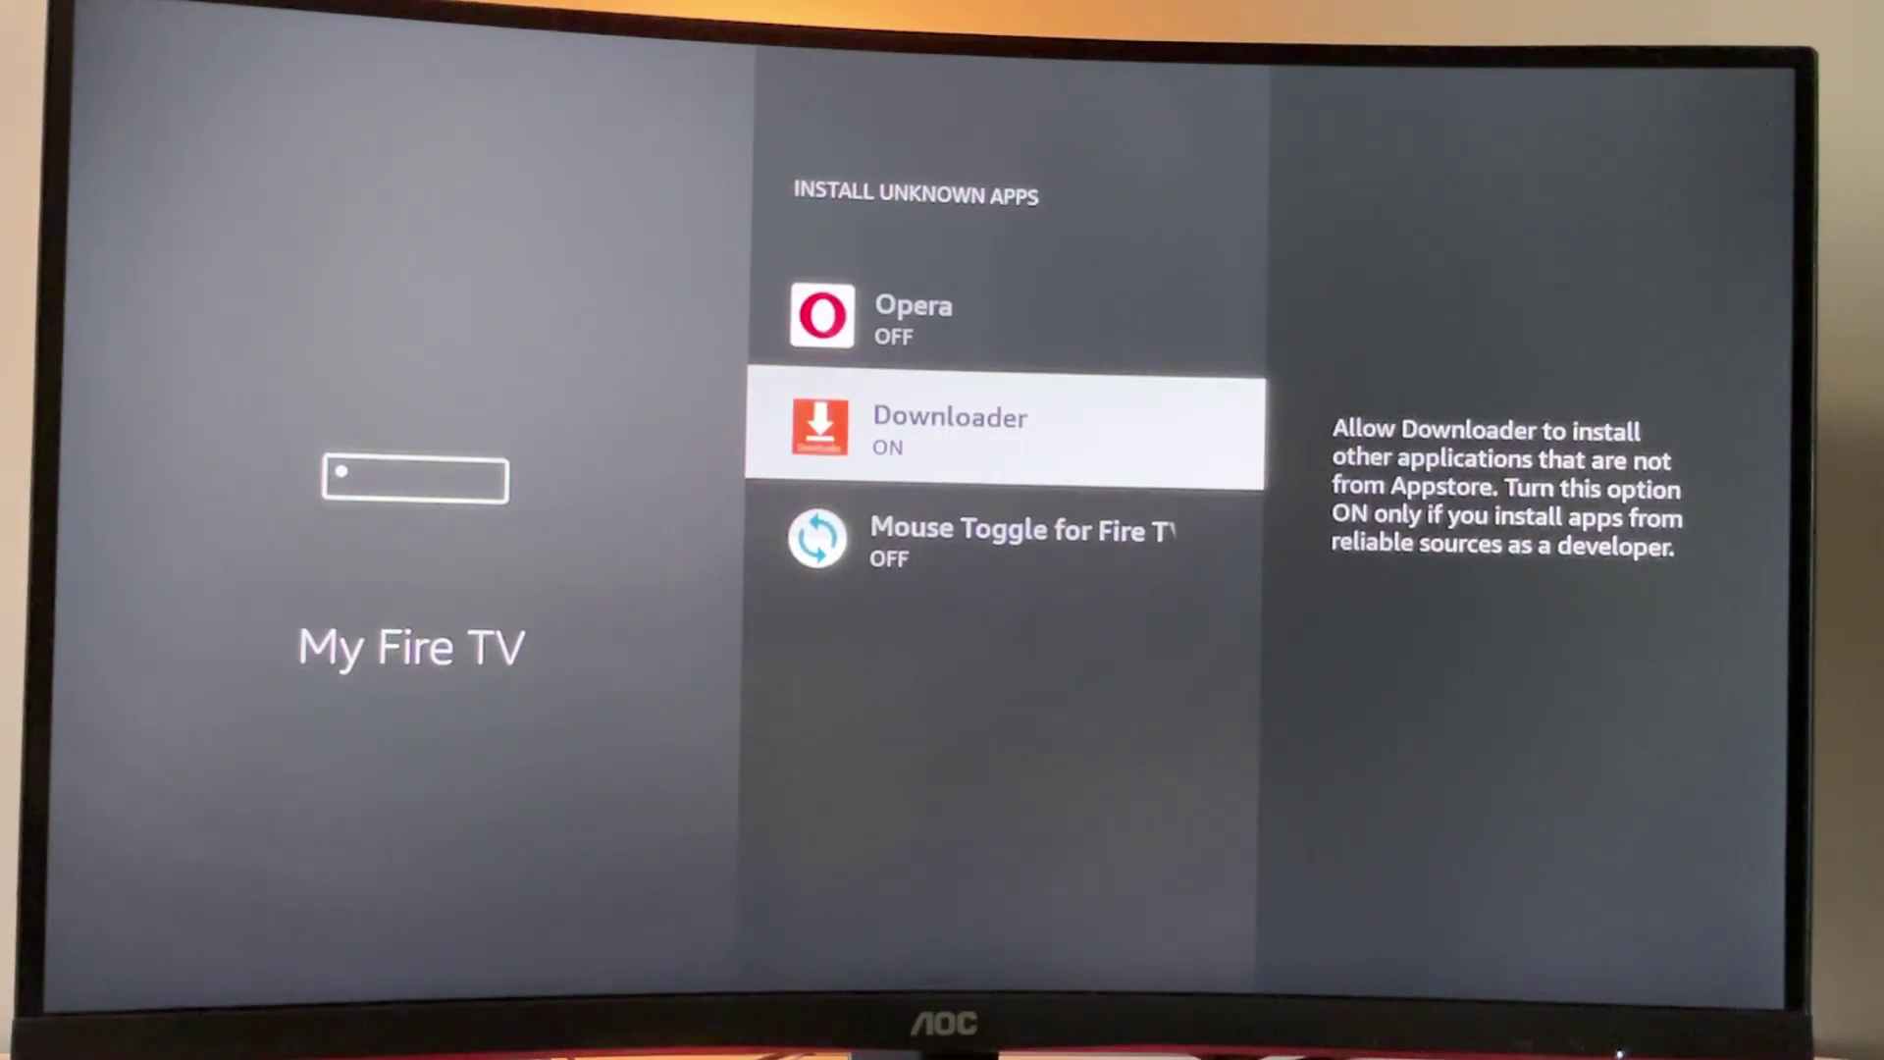
key(Home)
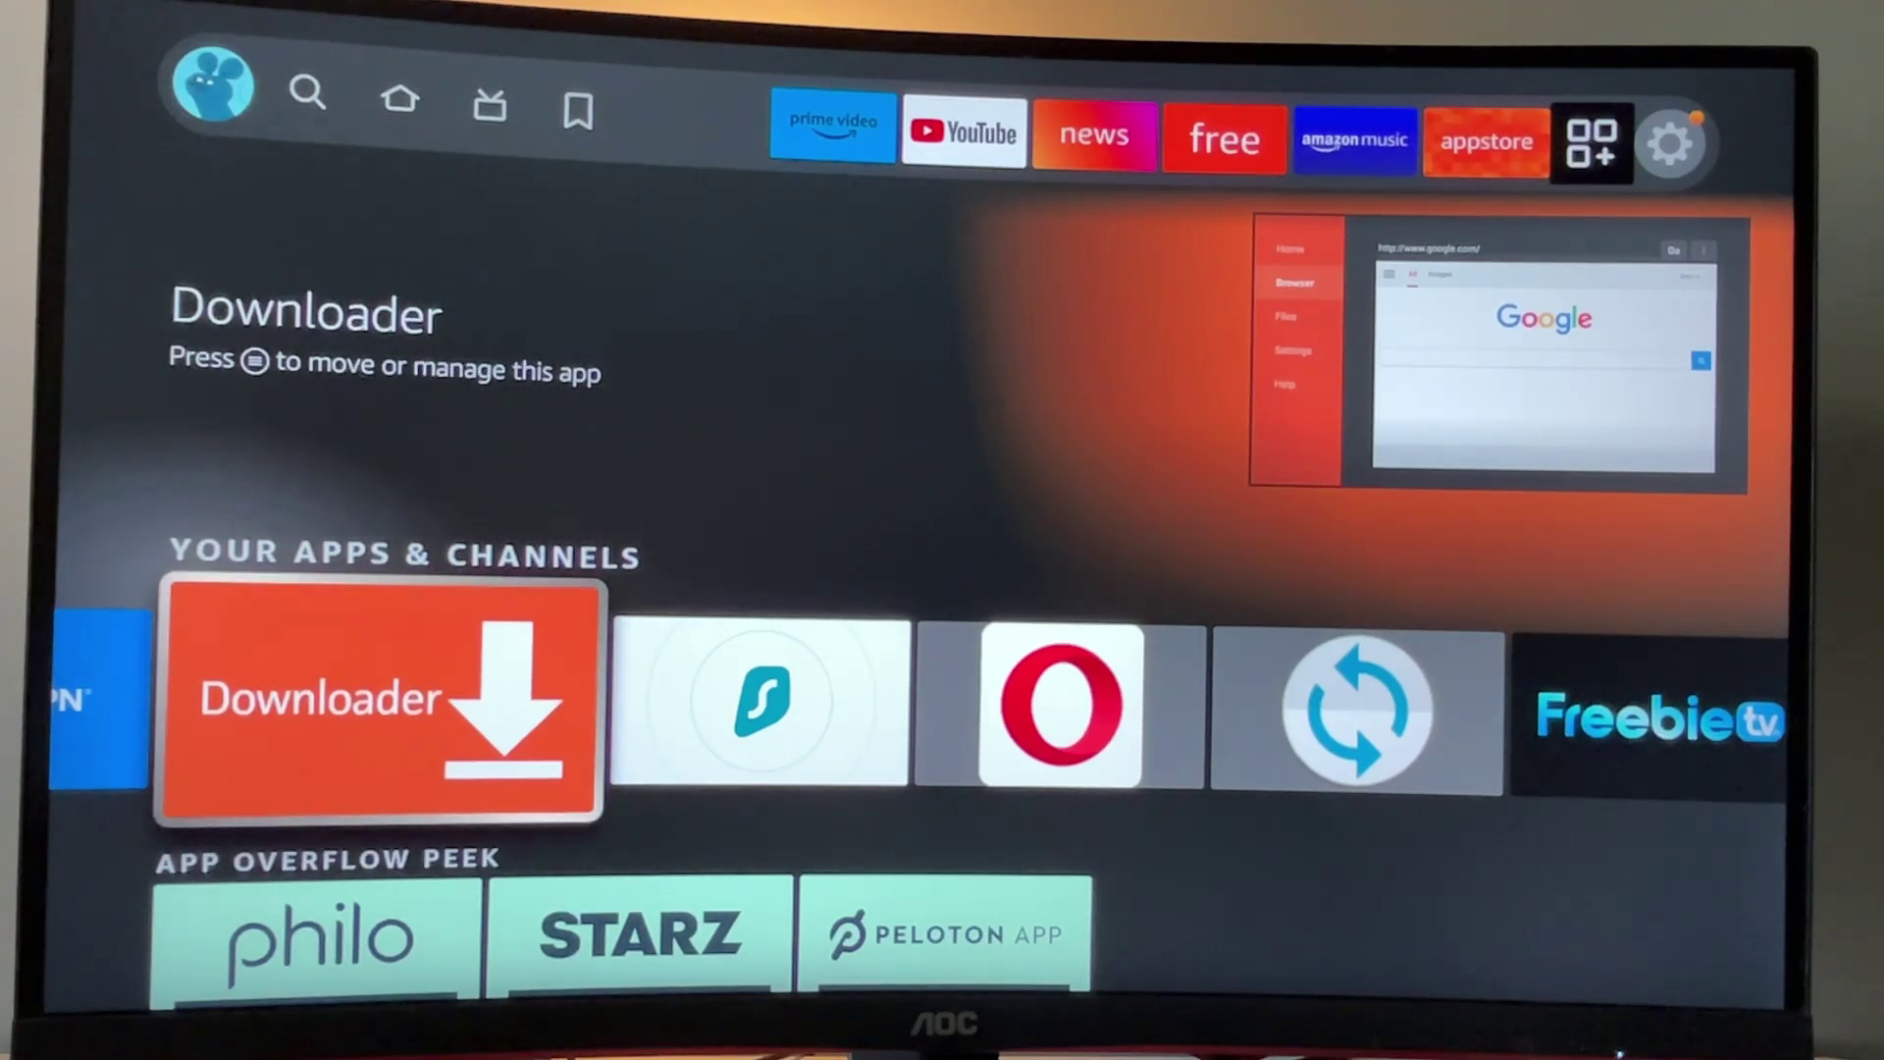
key(Menu)
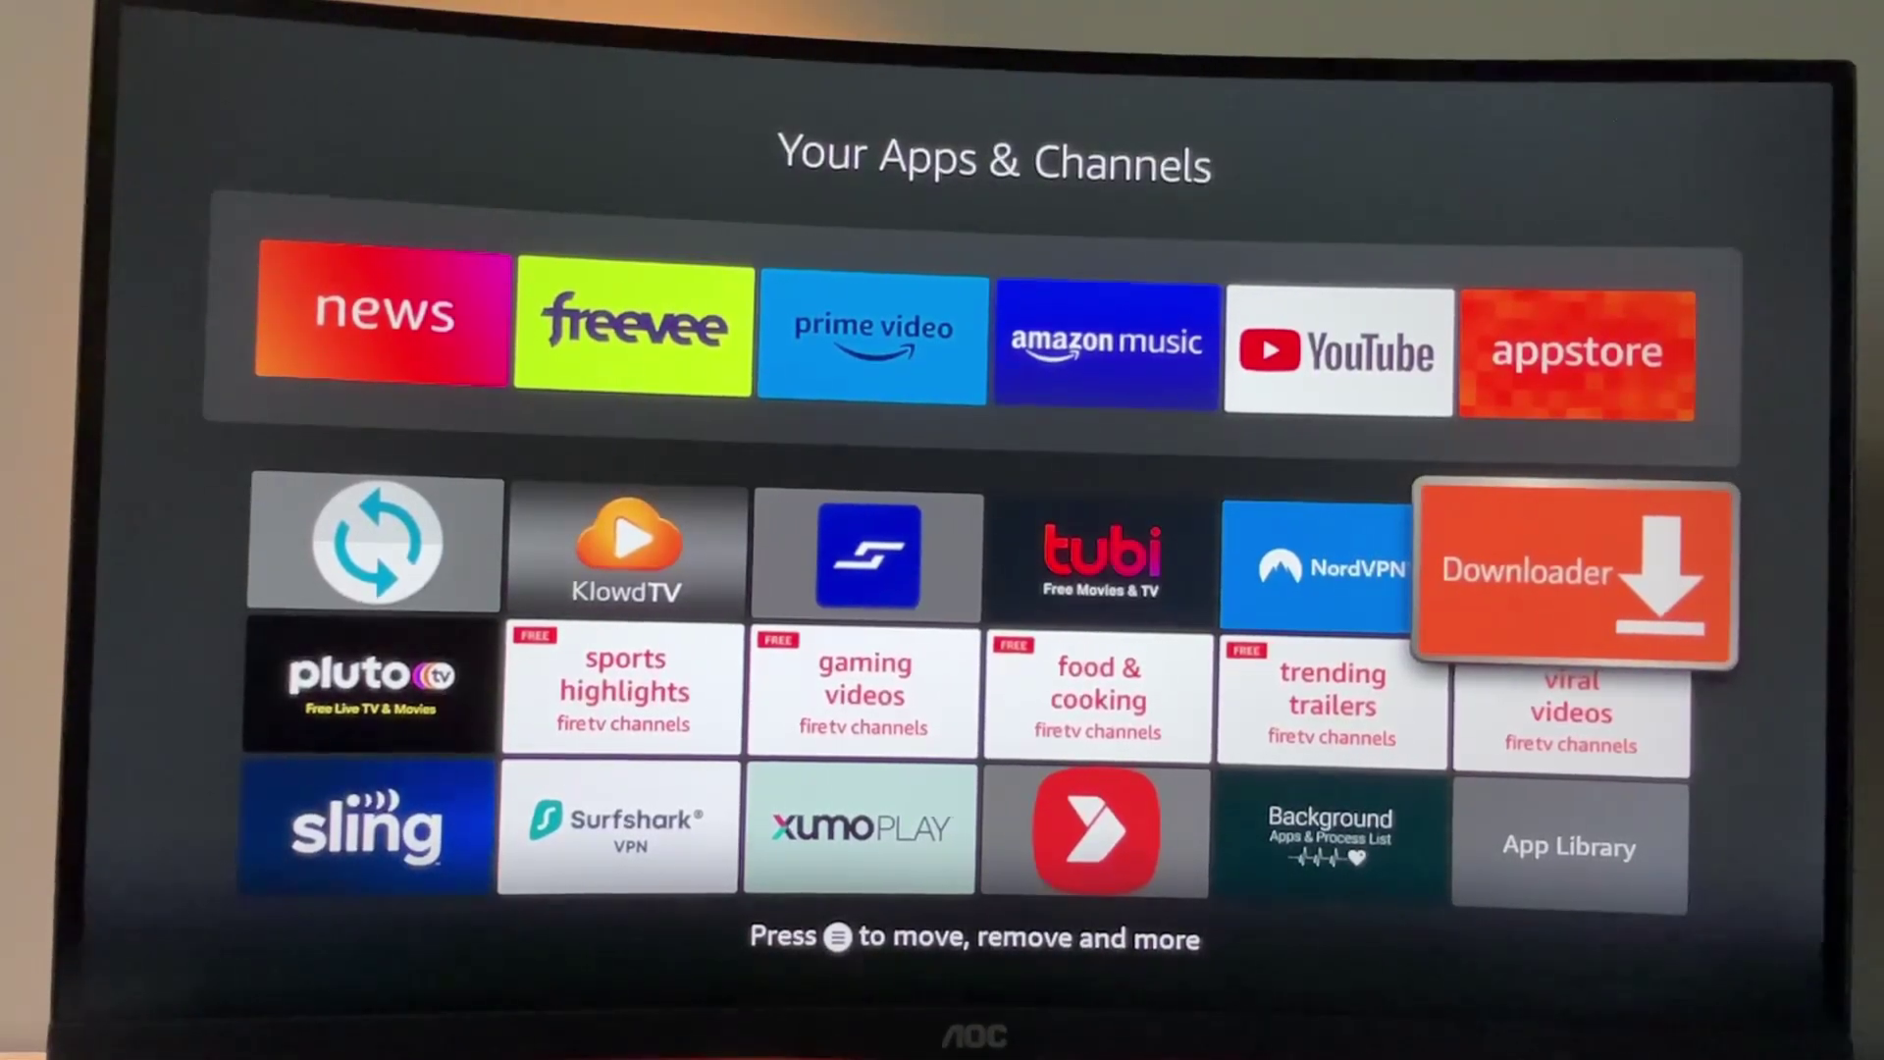
key(Left)
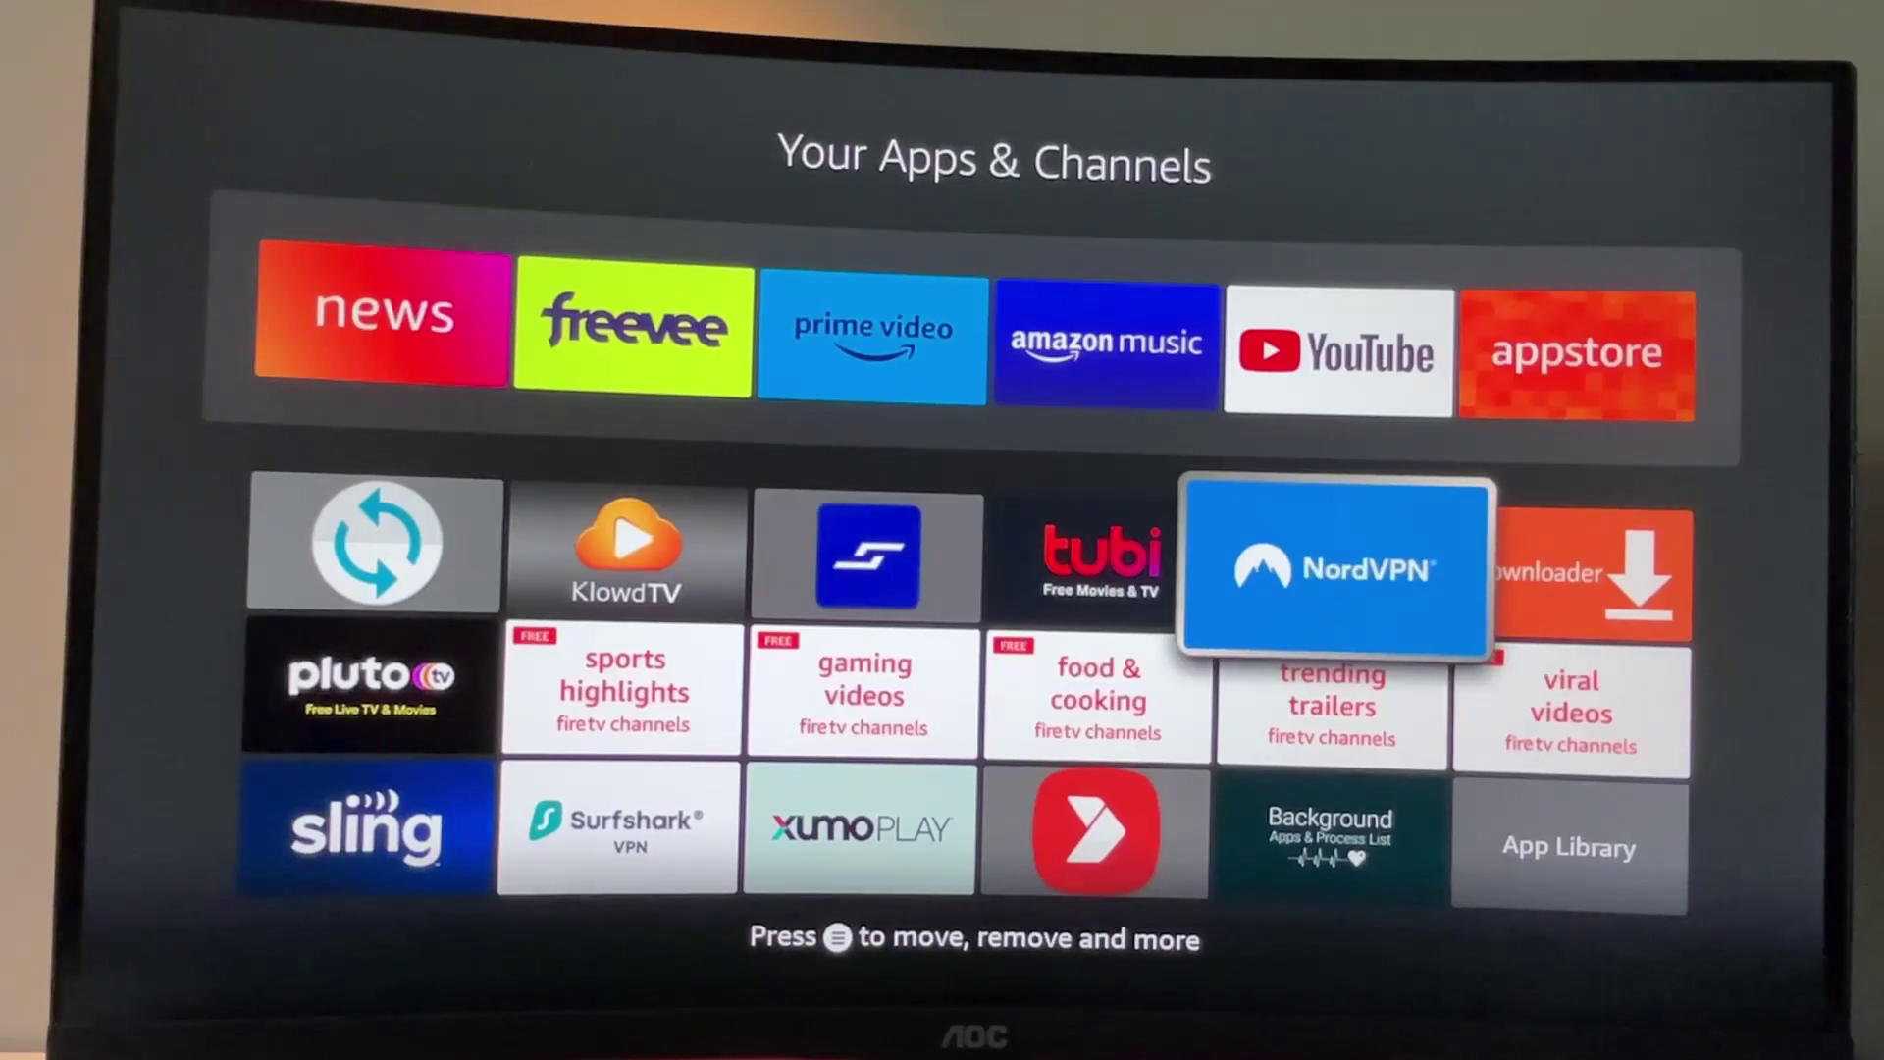
key(Return)
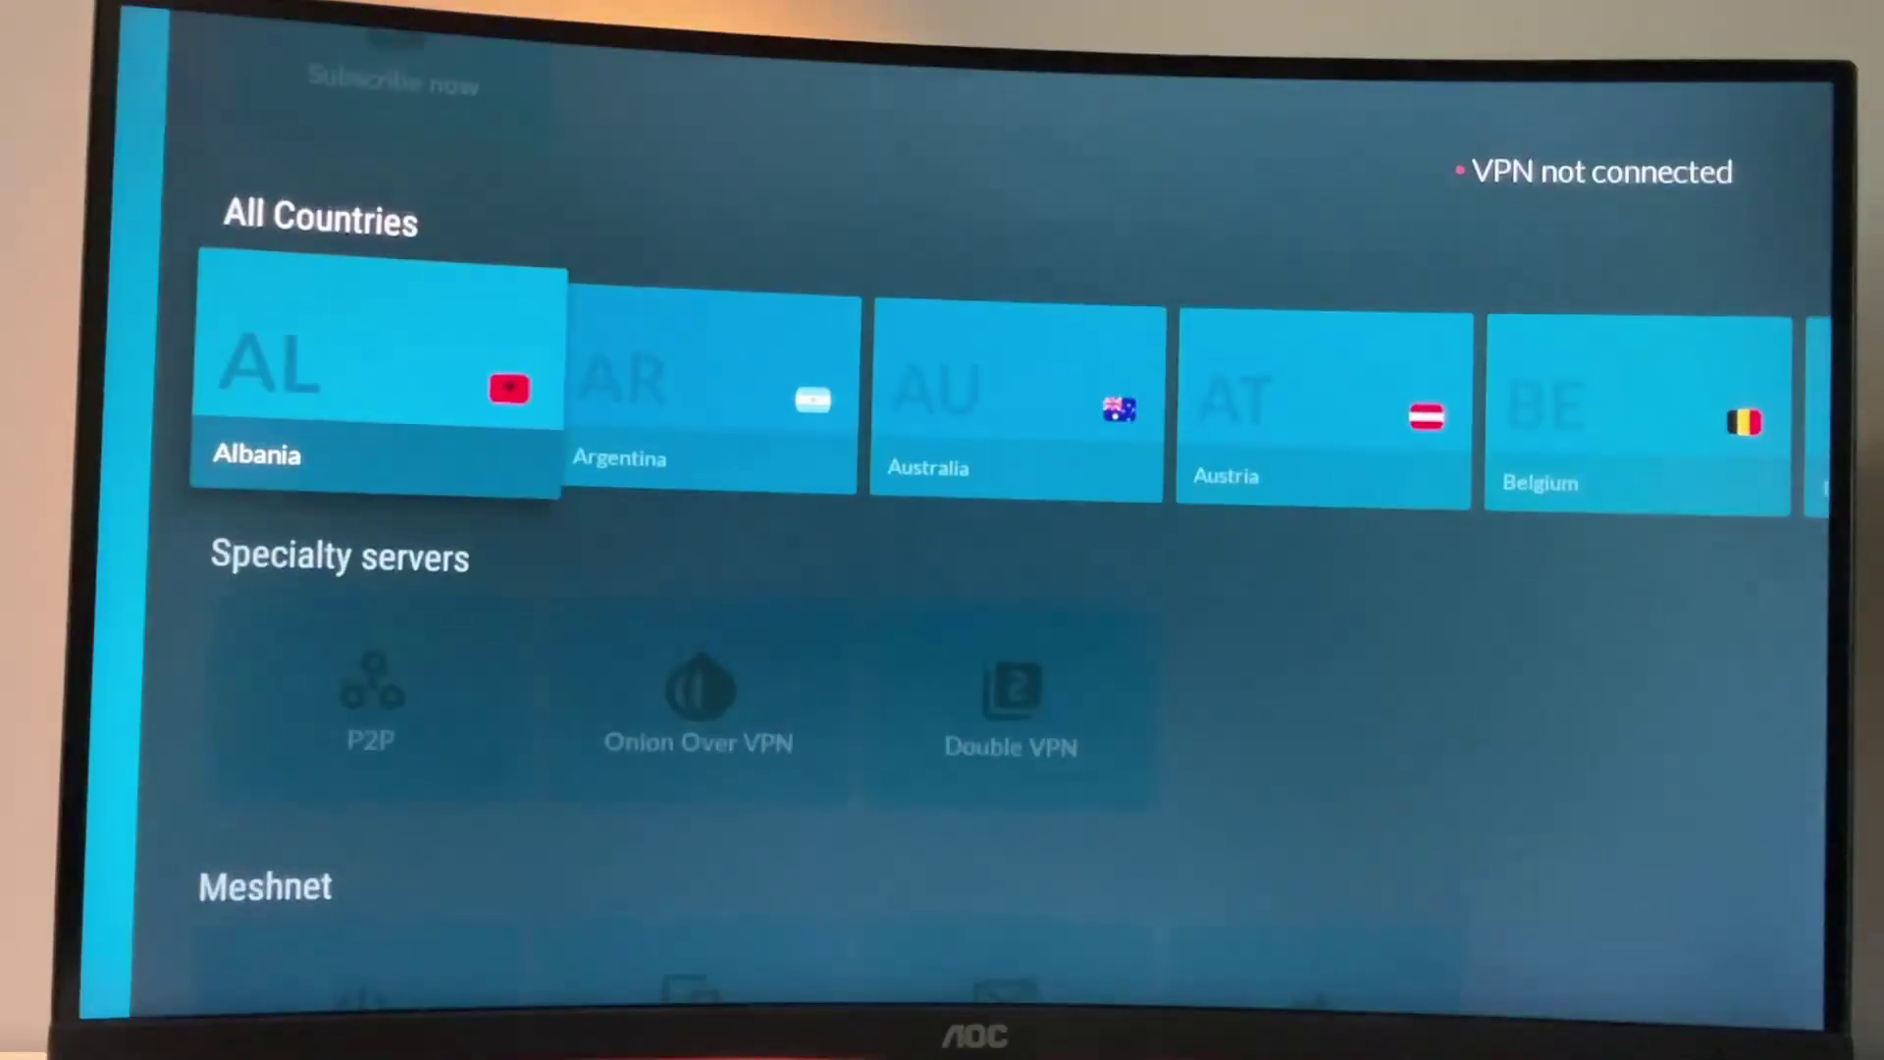
key(Right)
key(Right)
key(Right)
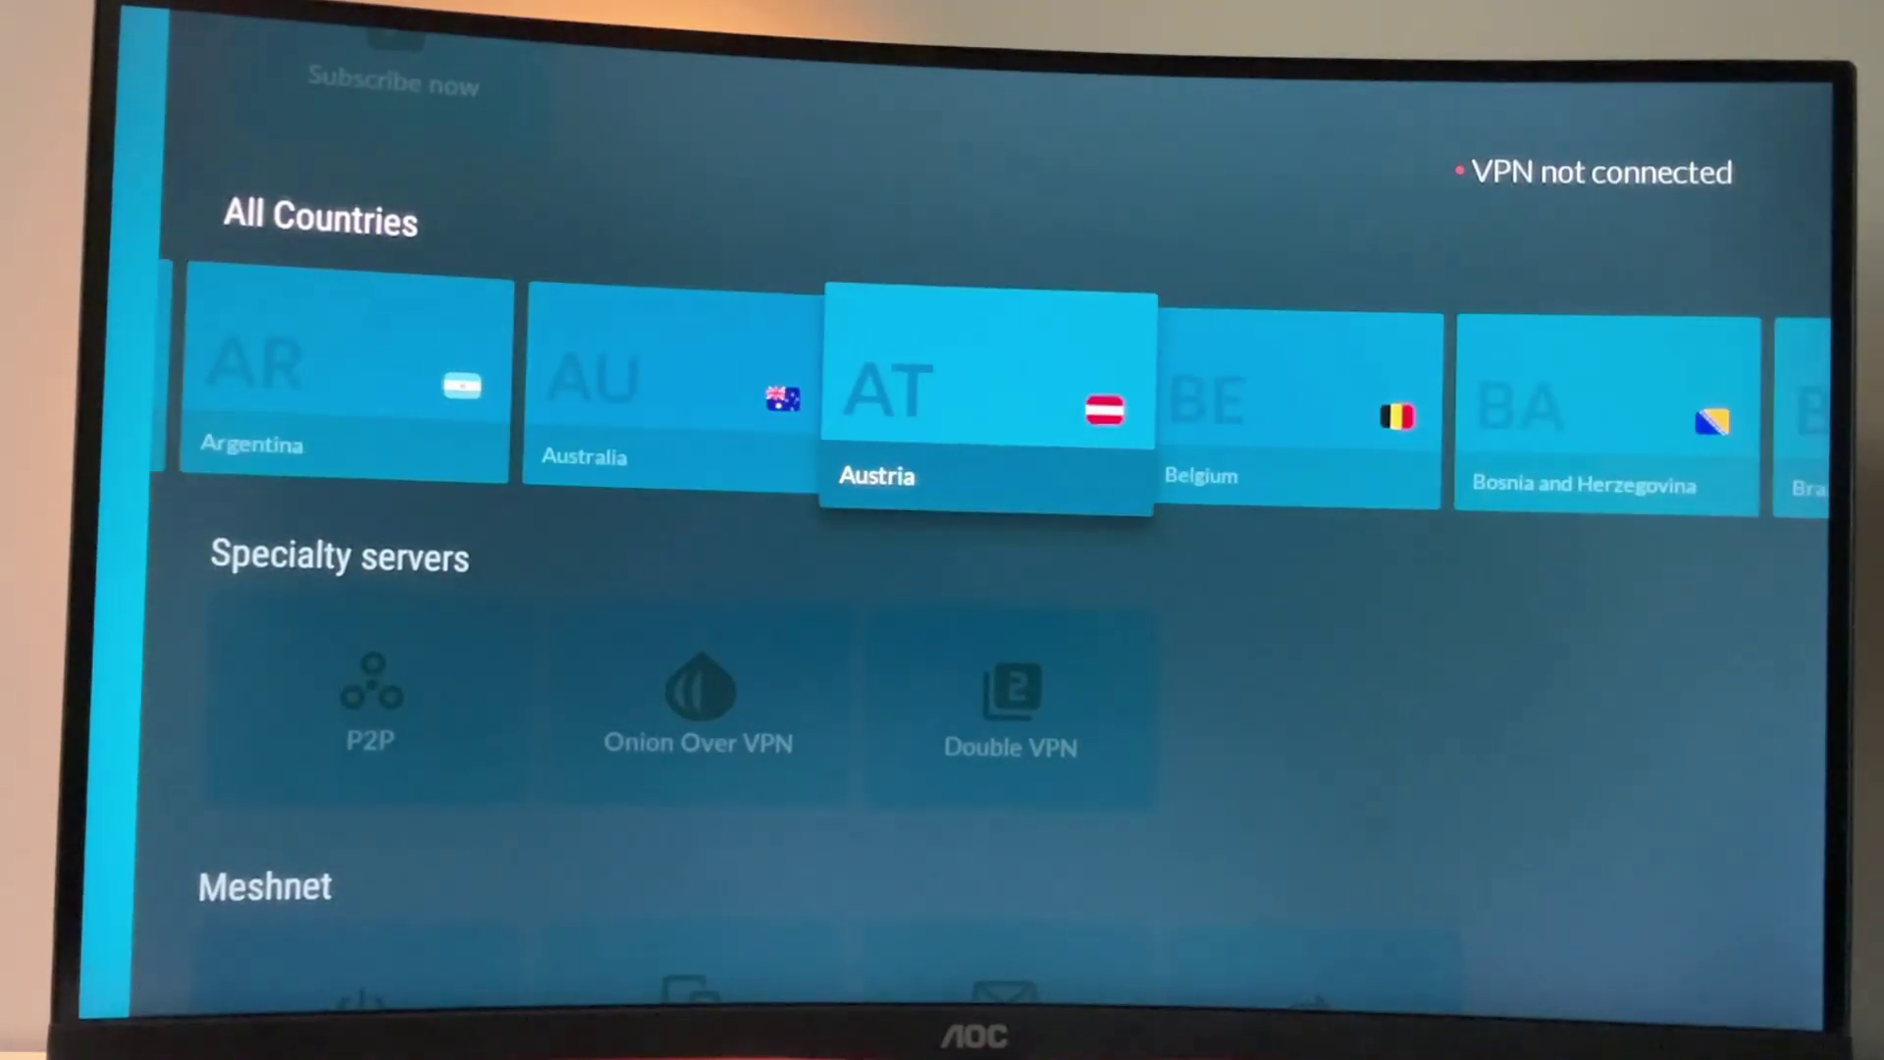
key(Right)
key(Right)
key(Right)
key(Right)
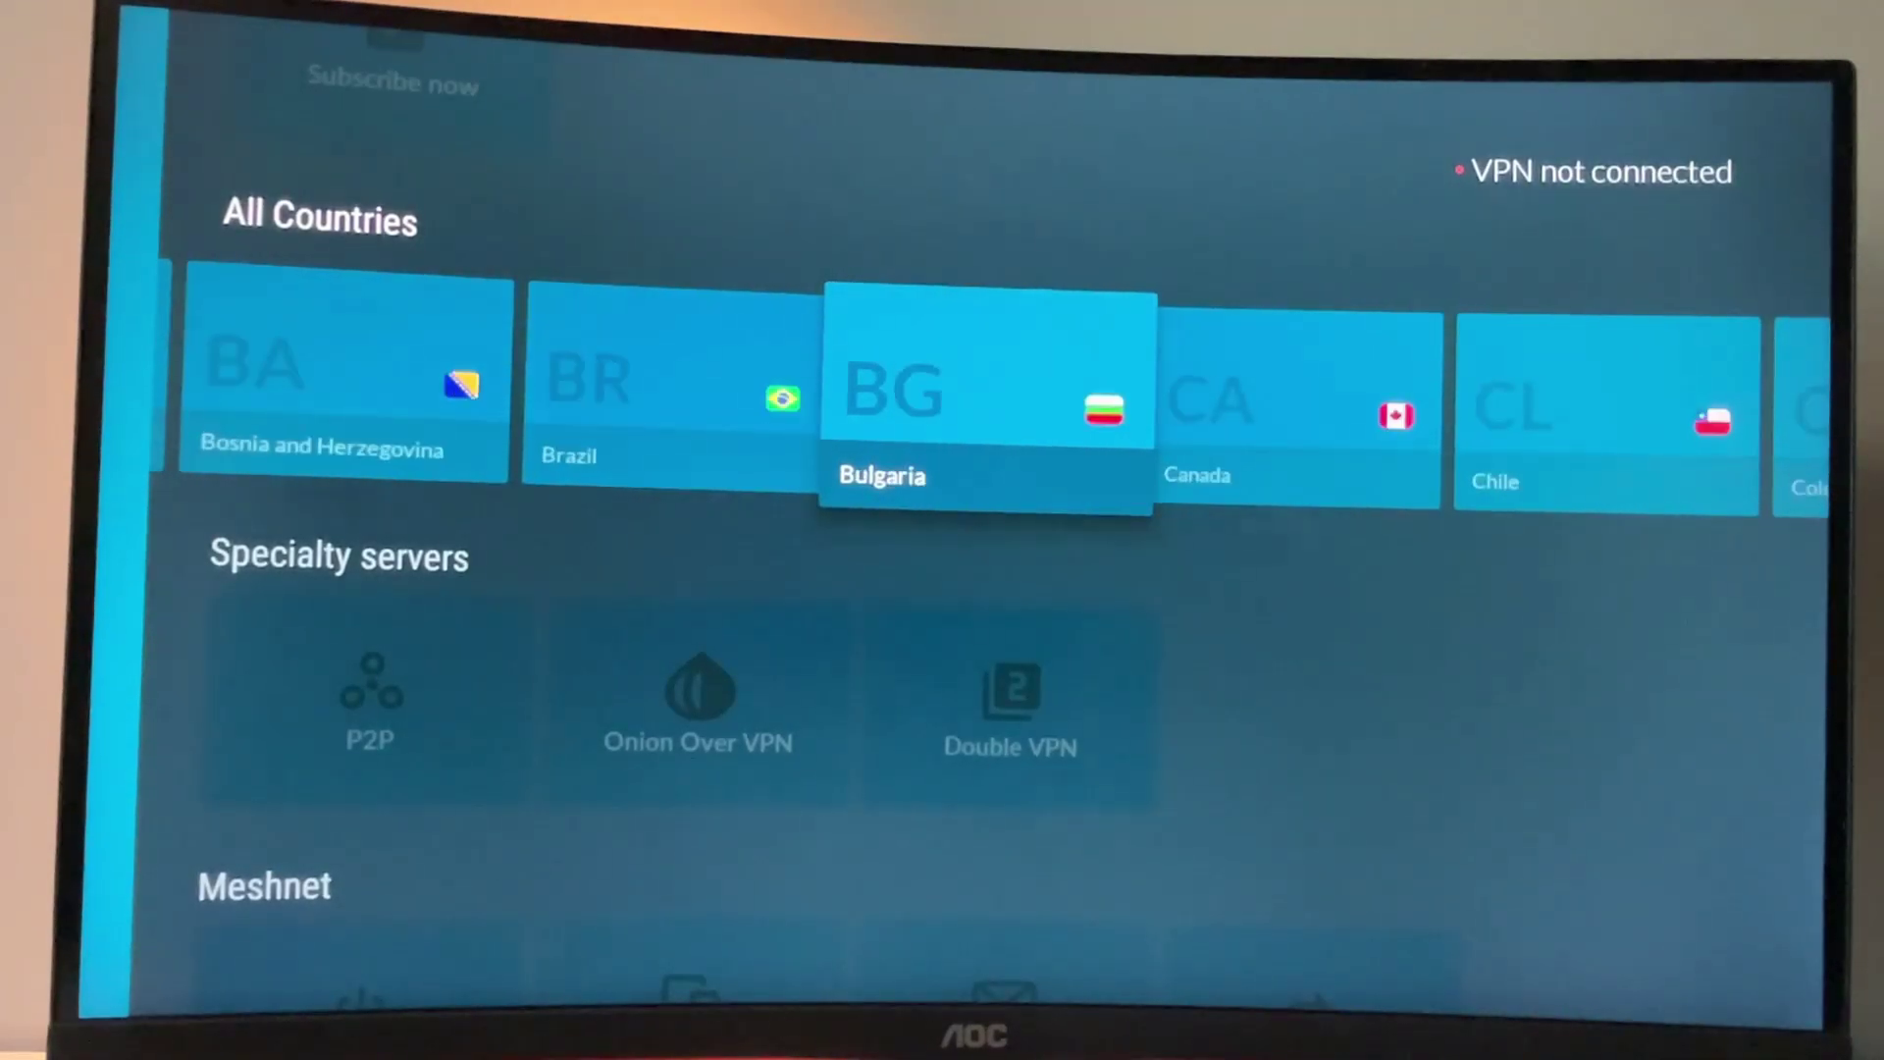
key(Right)
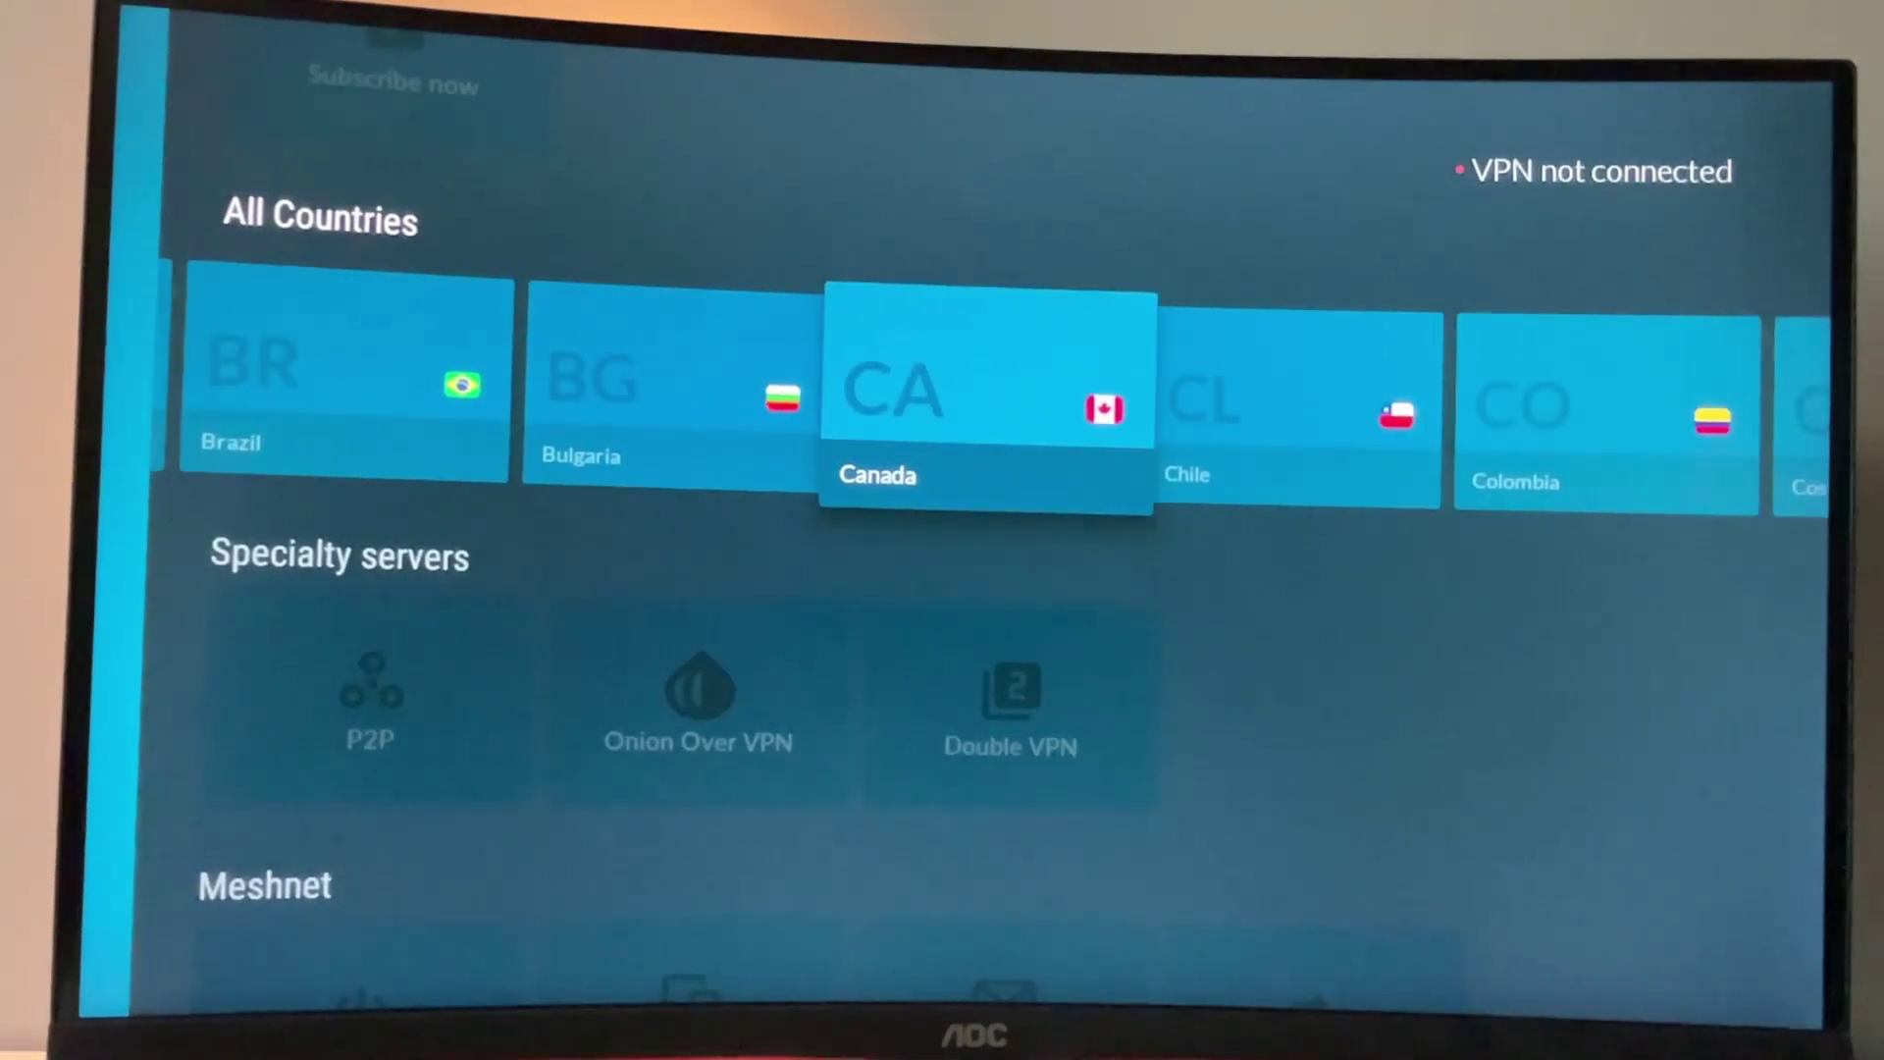
key(Right)
key(Right)
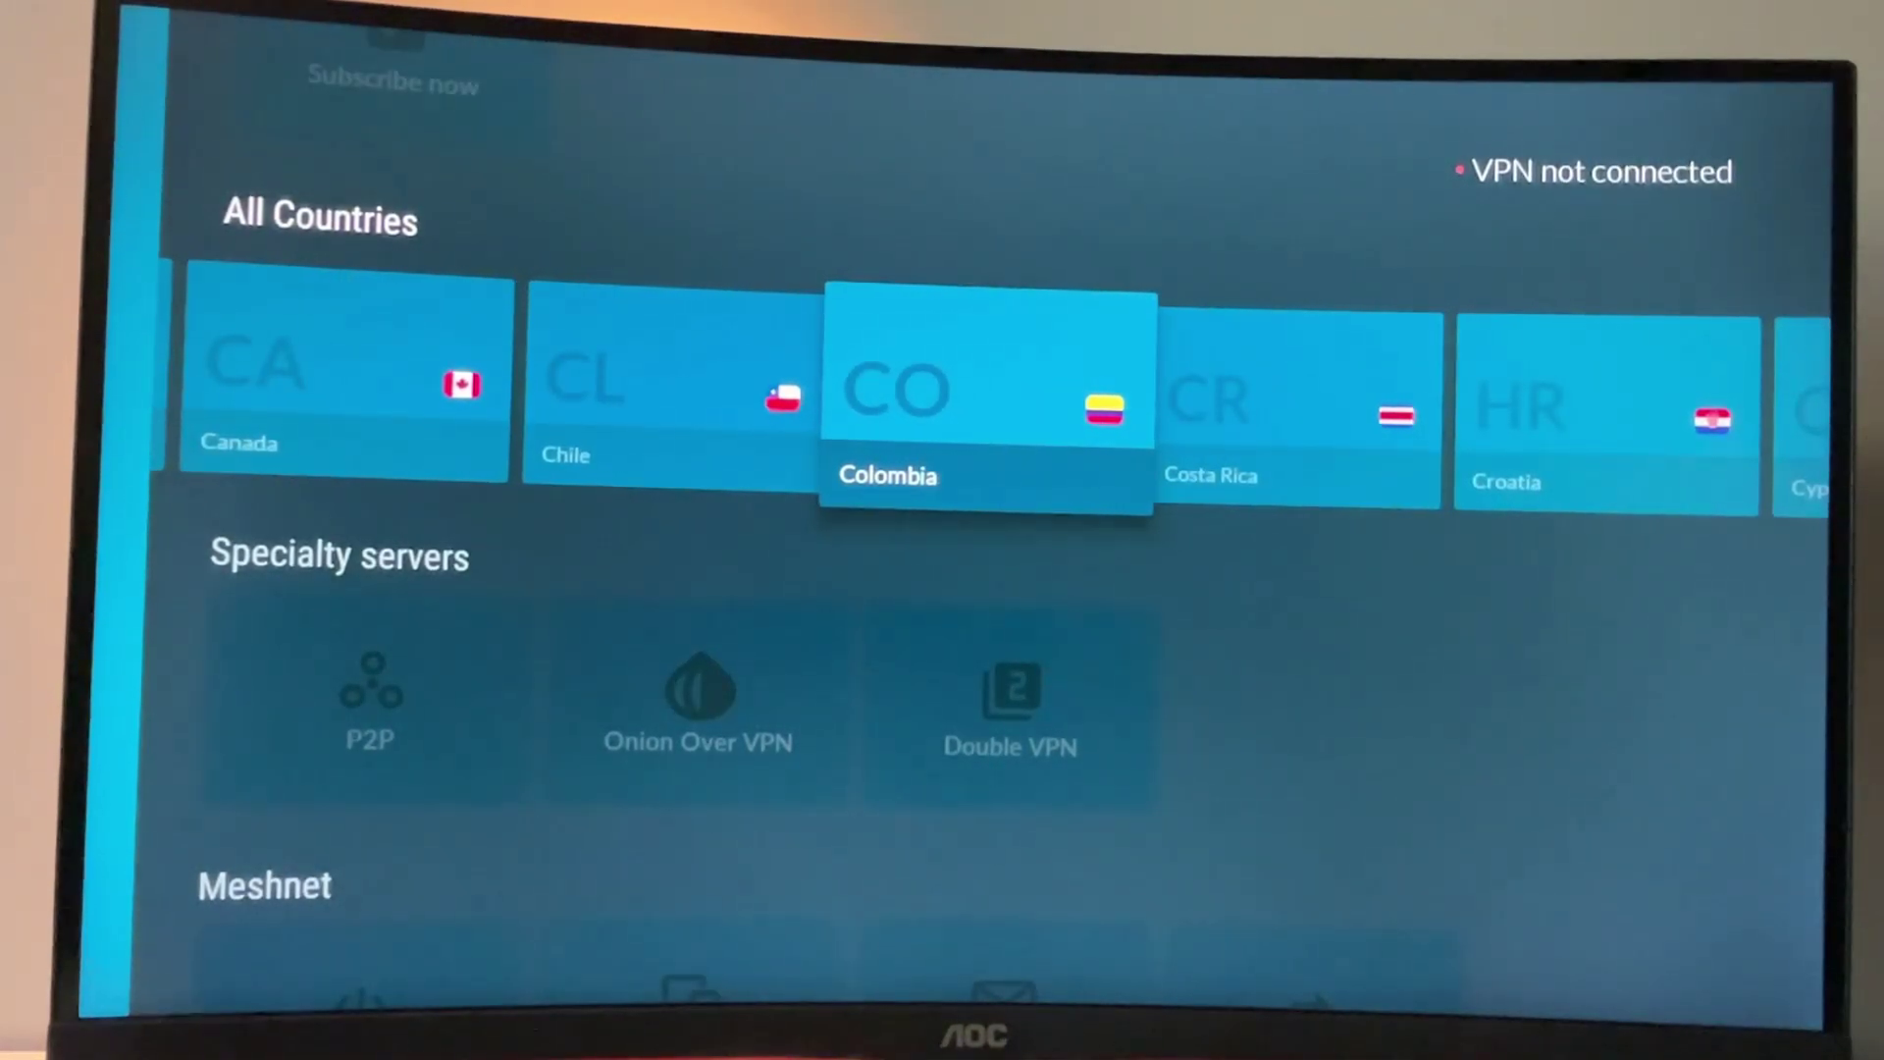
key(Right)
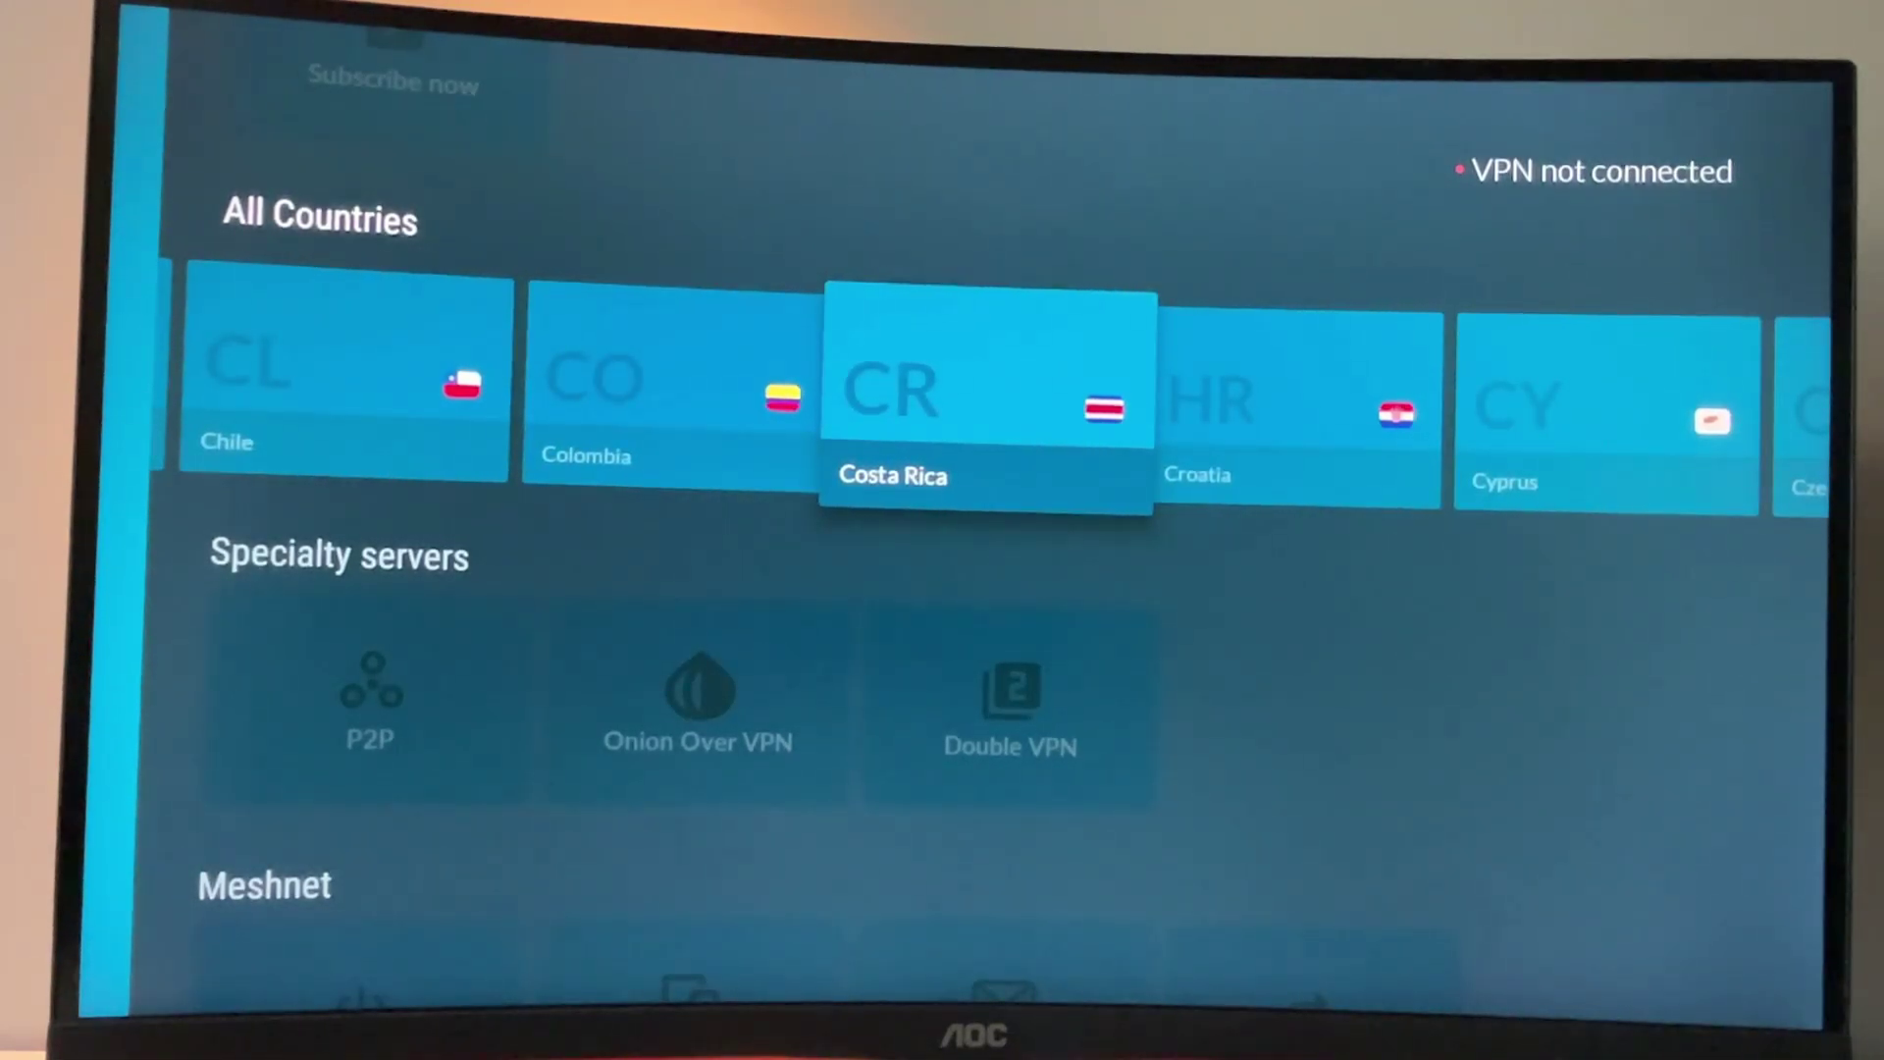
key(Right)
key(Right)
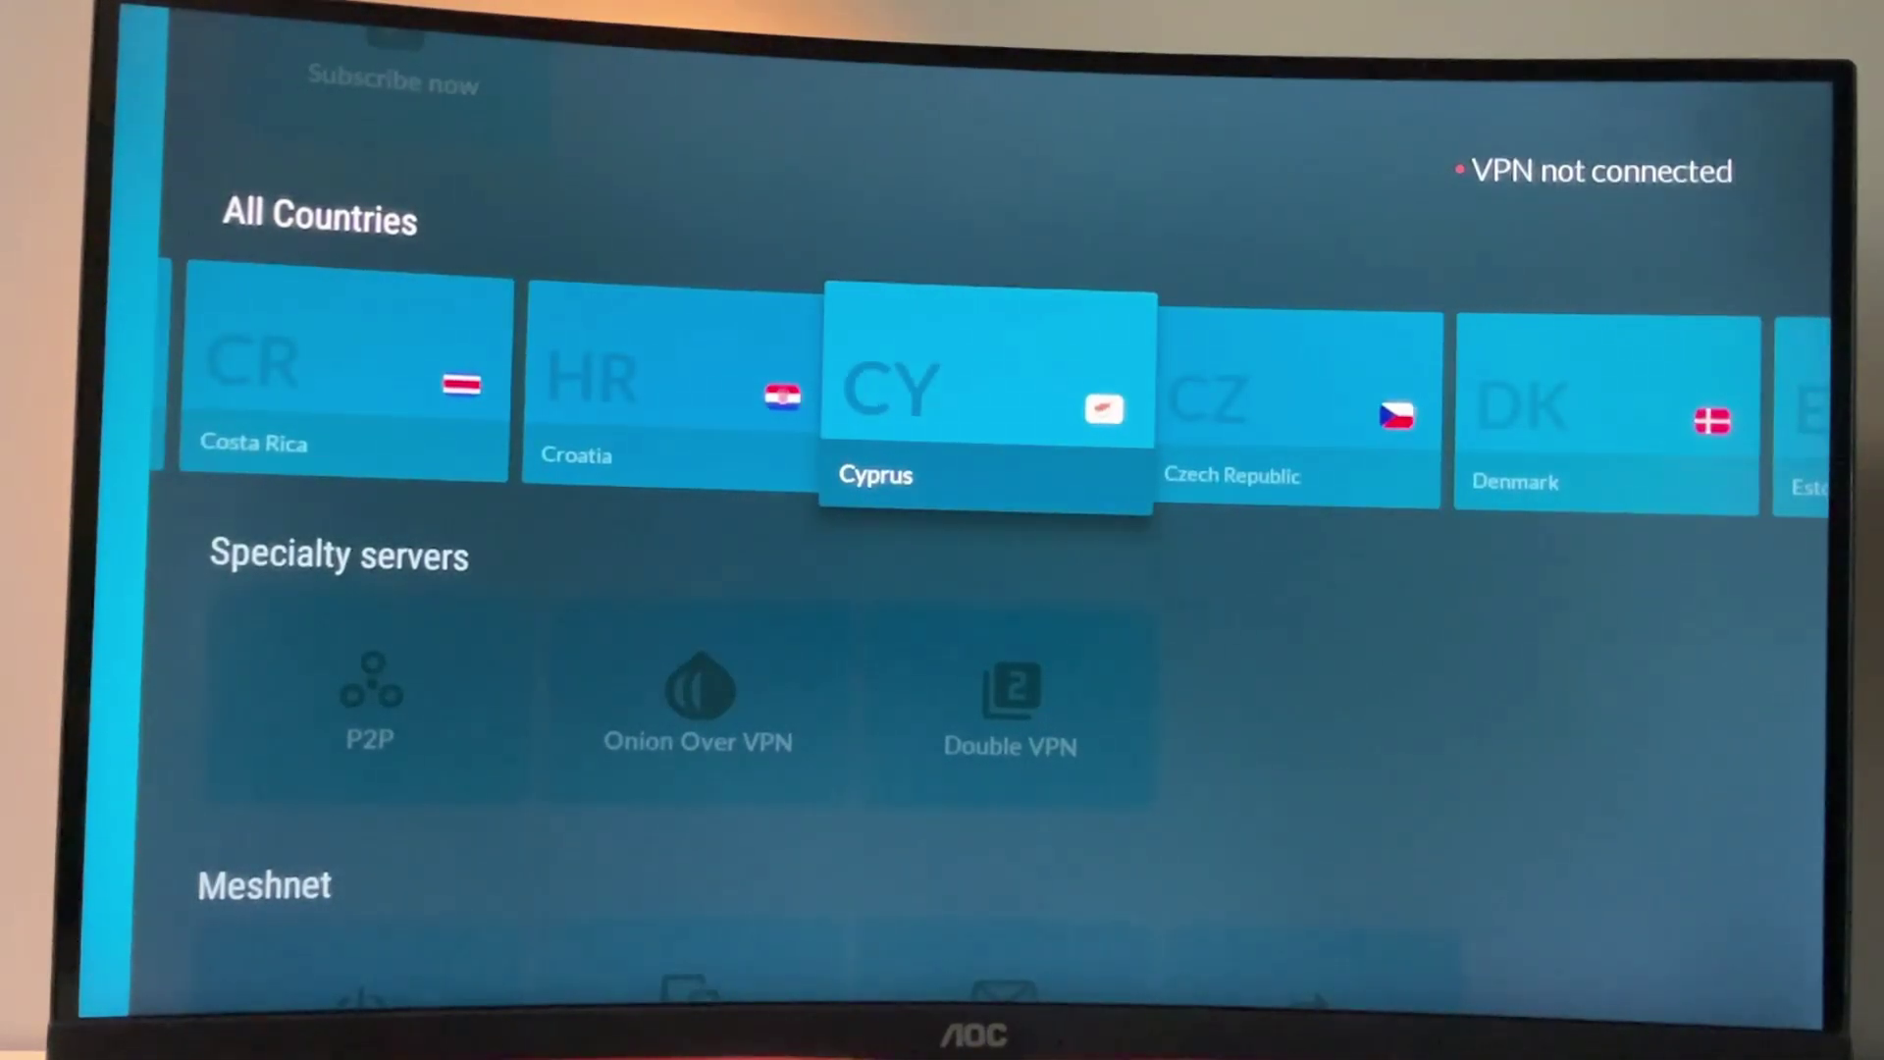
key(Right)
key(Right)
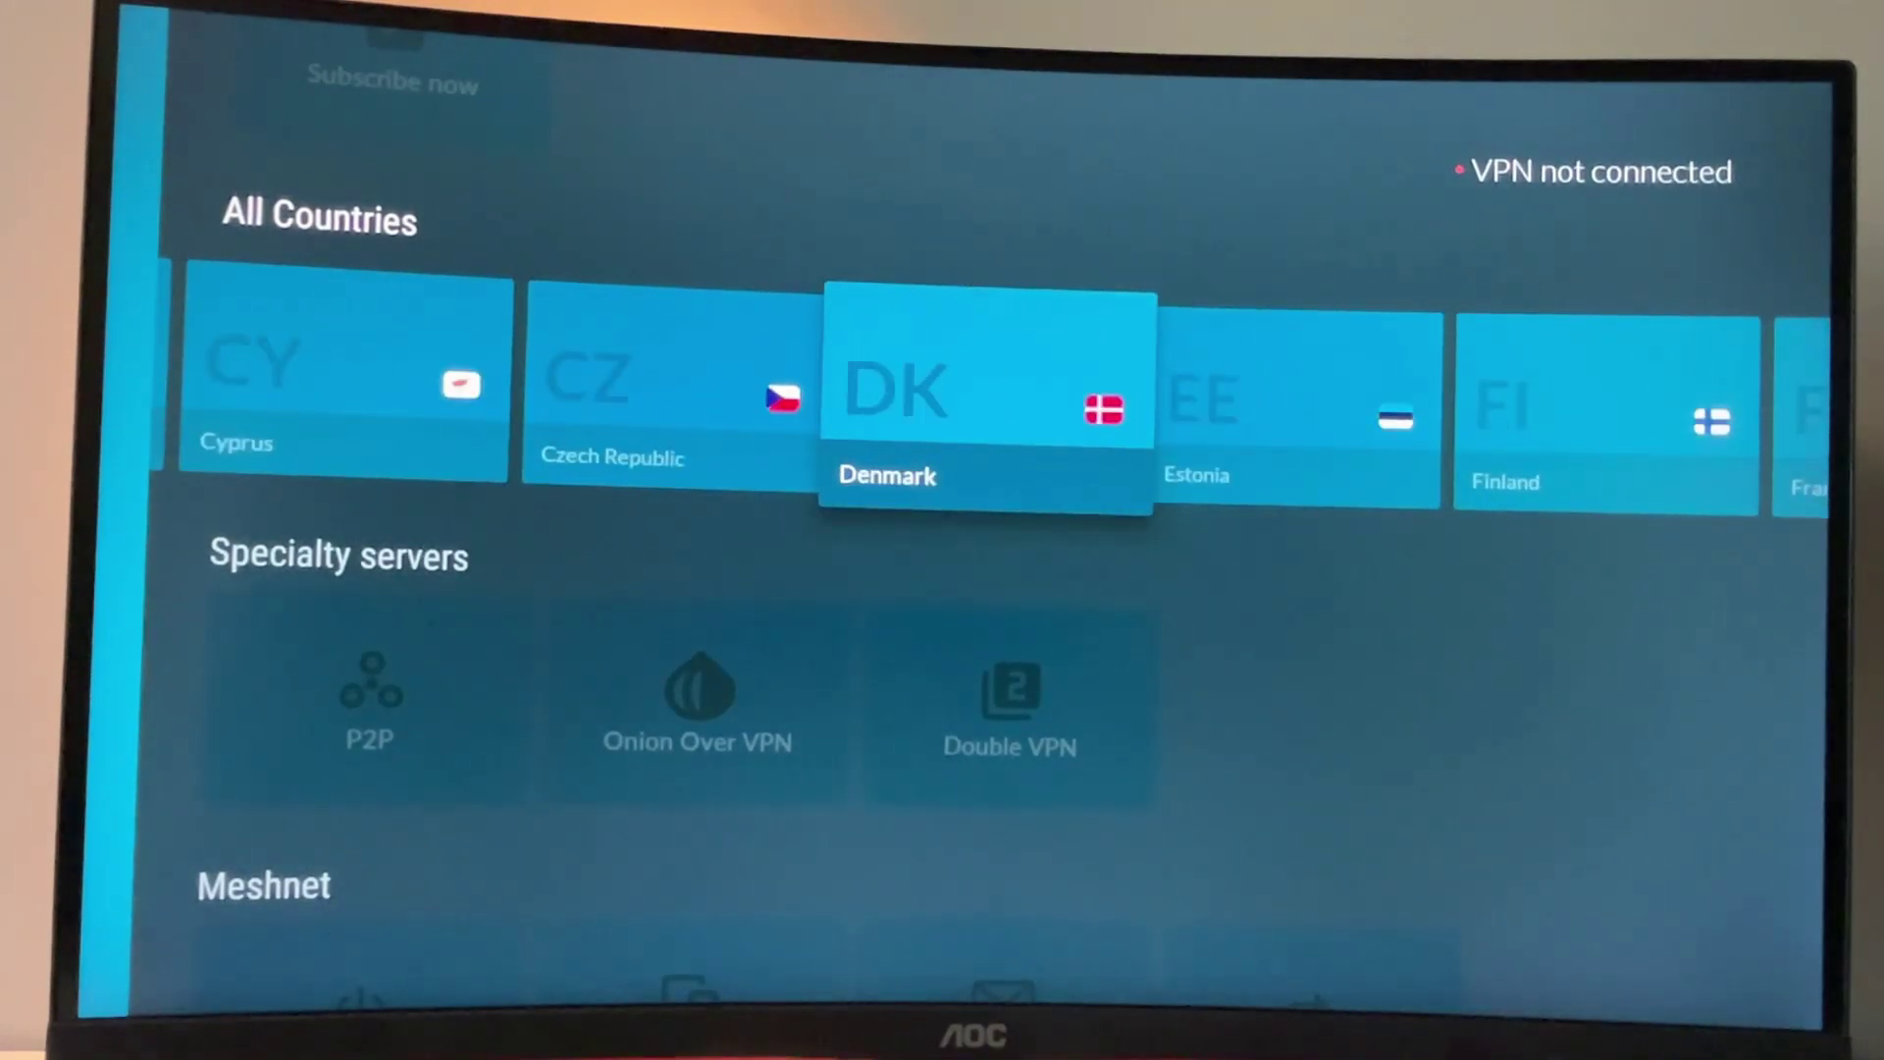
key(Right)
key(Right)
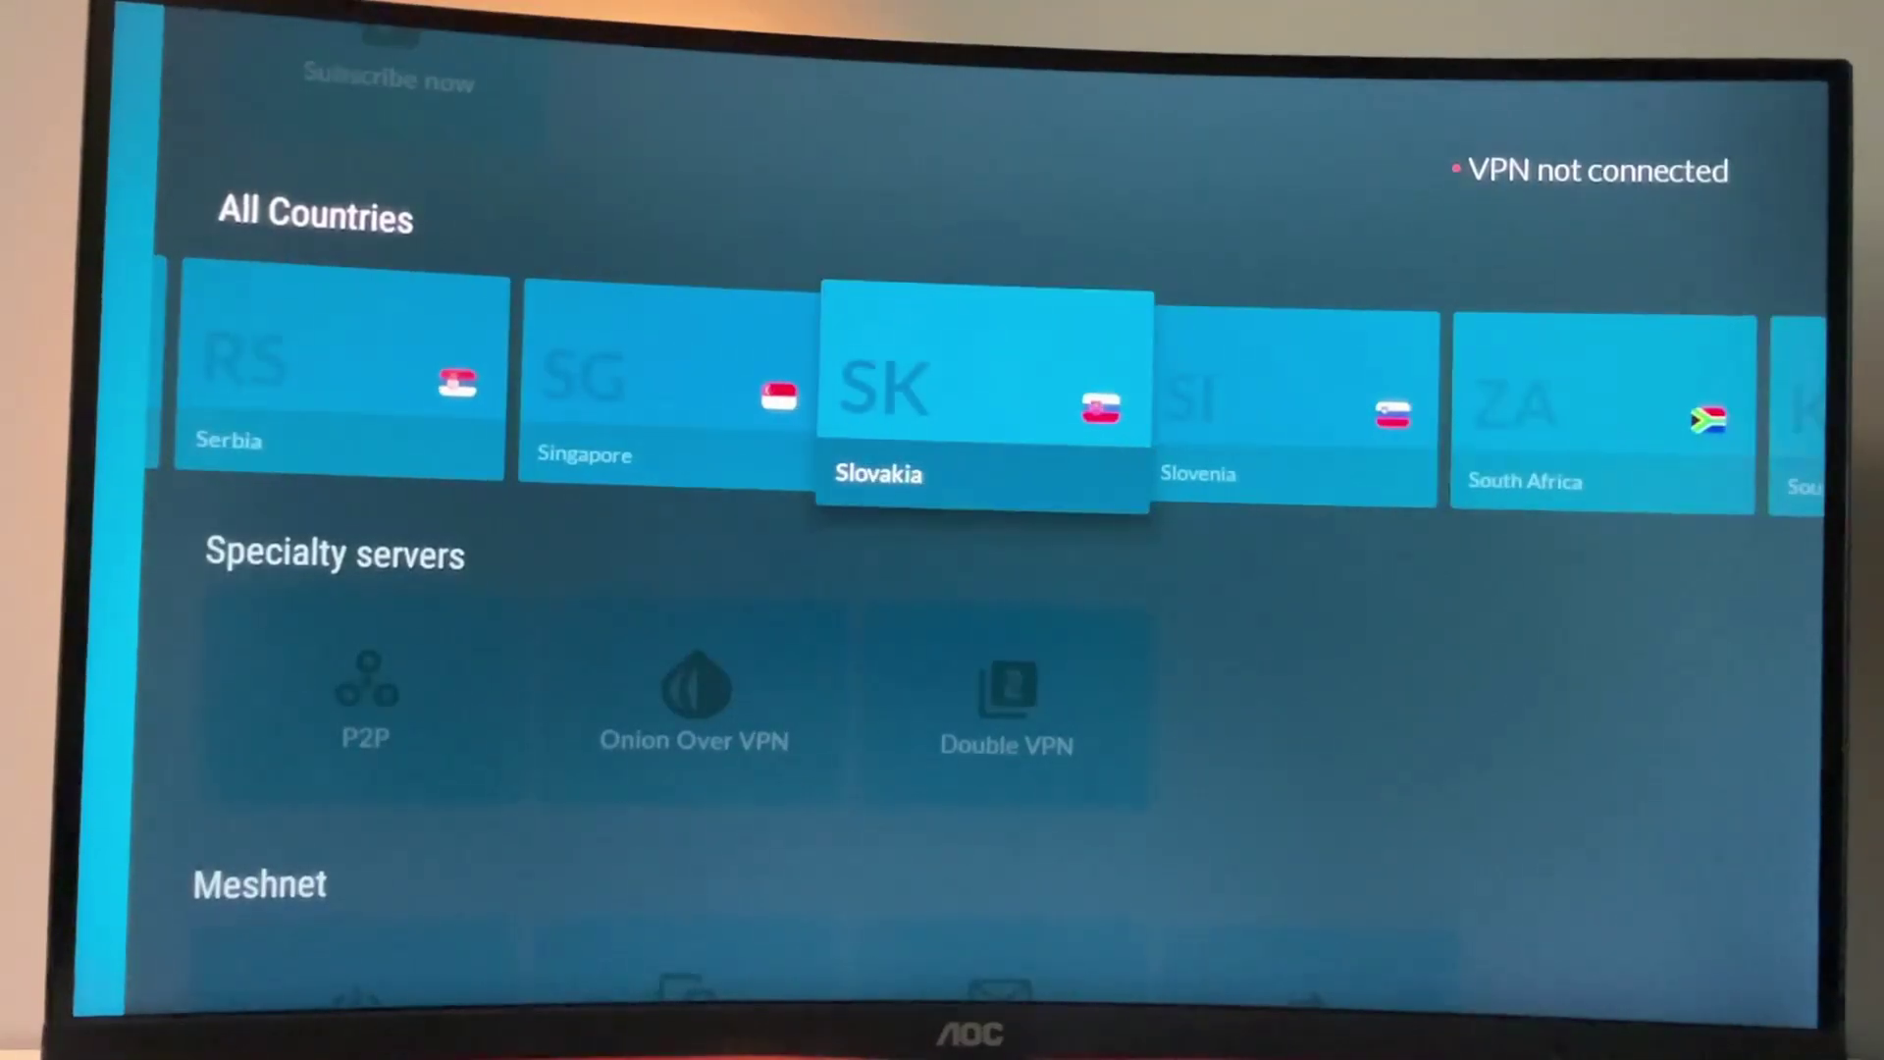
key(Right)
key(Right)
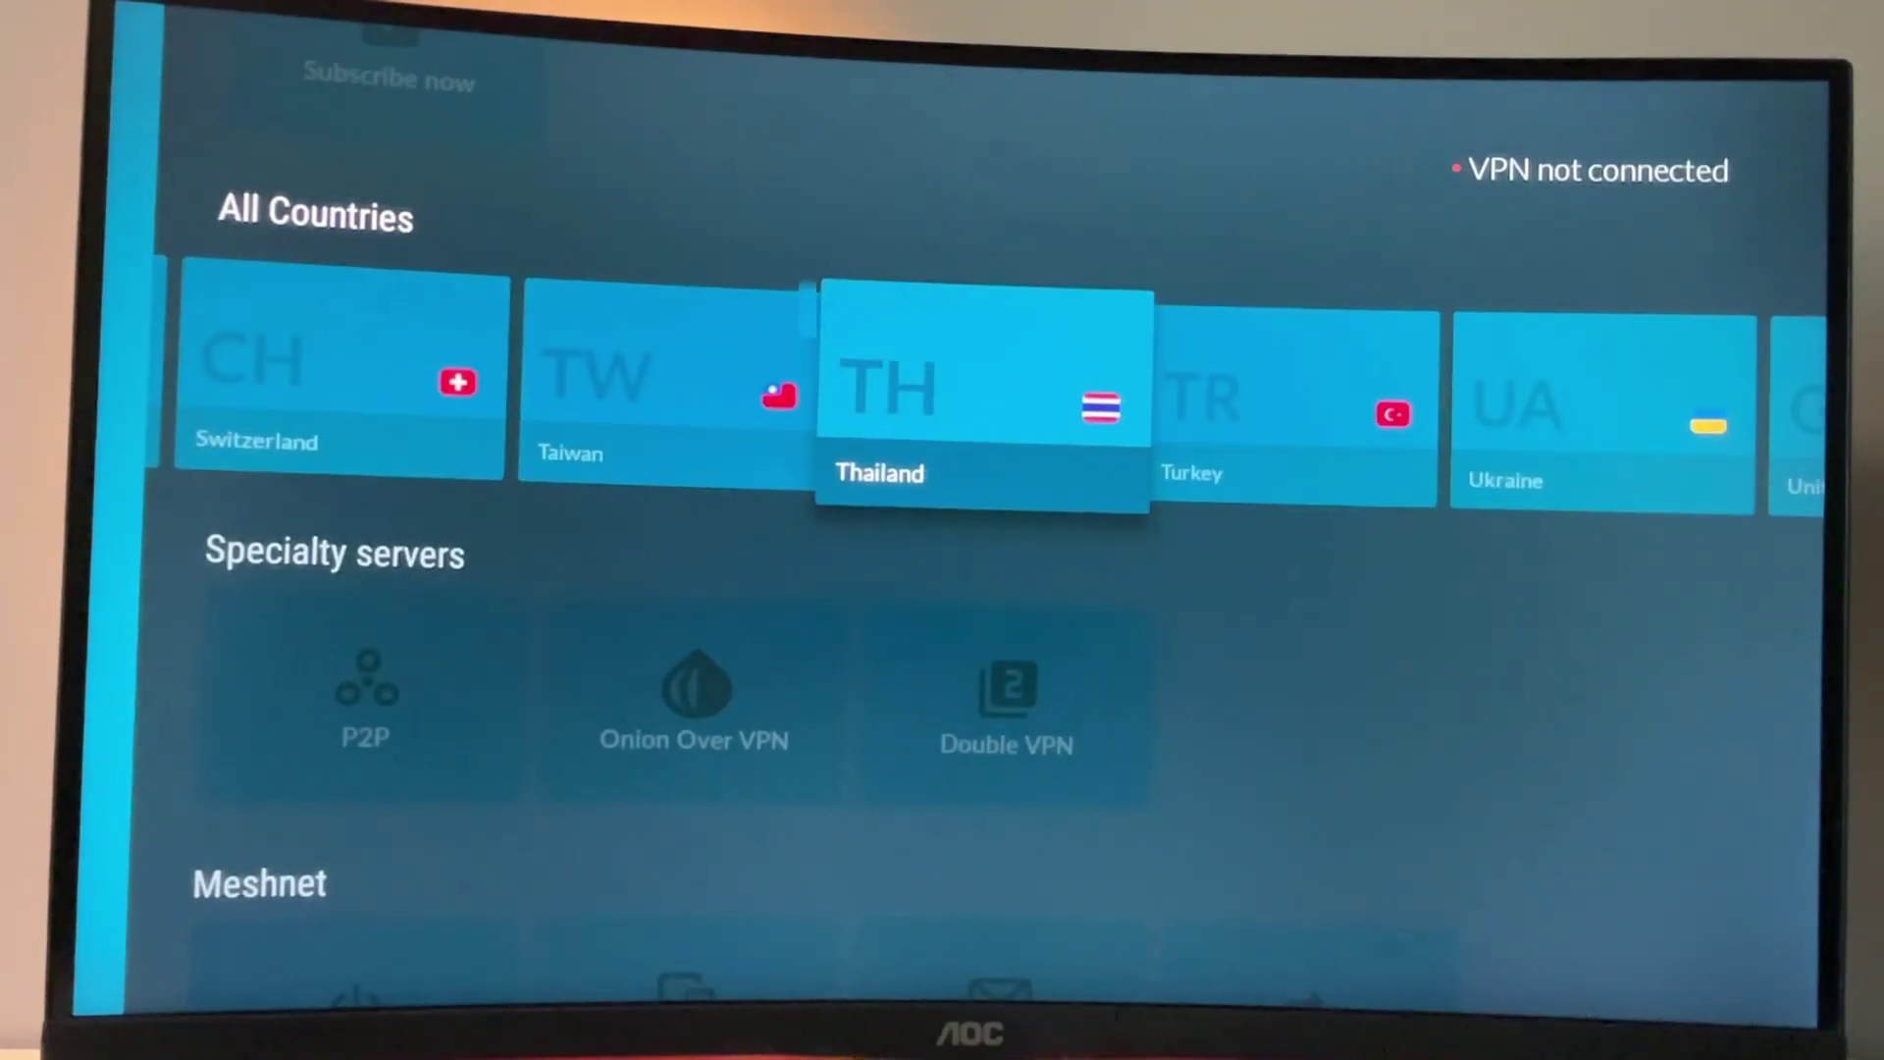
key(Right)
key(Right)
key(Right)
key(Left)
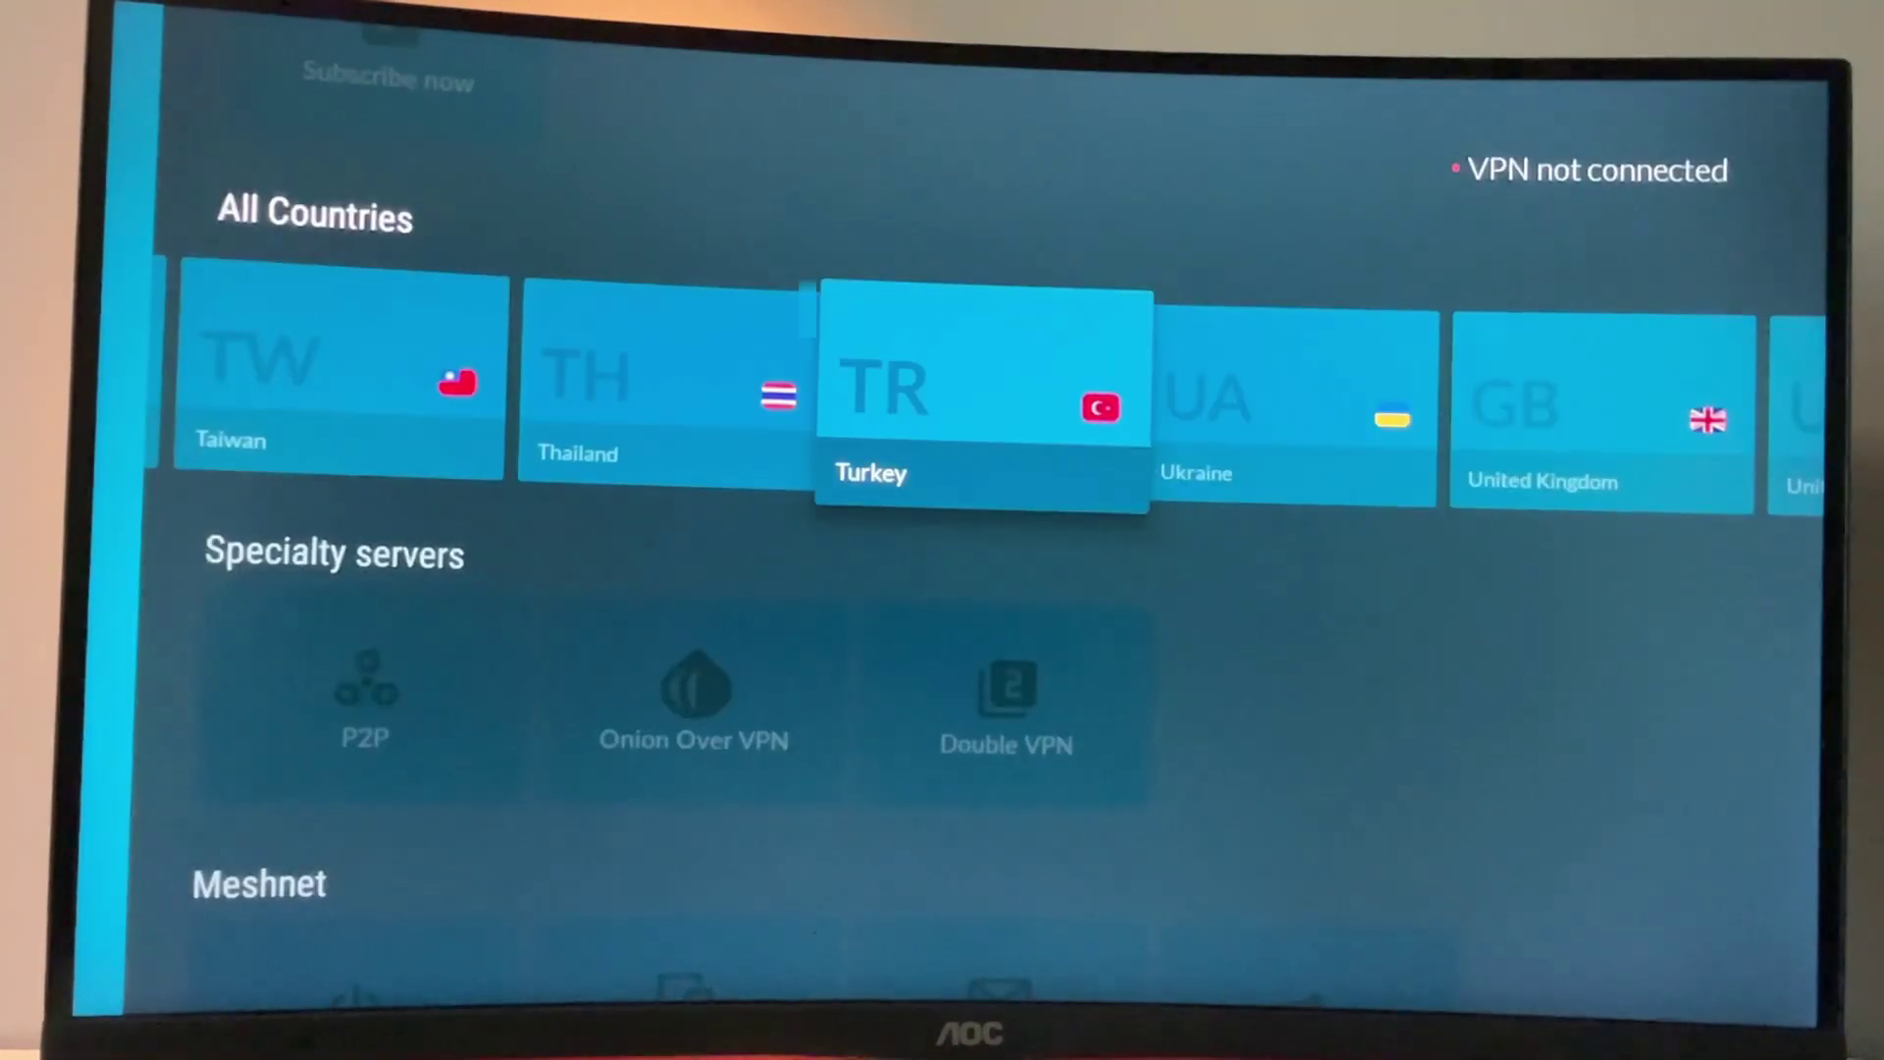
Move the selection back left to Thailand.
key(Left)
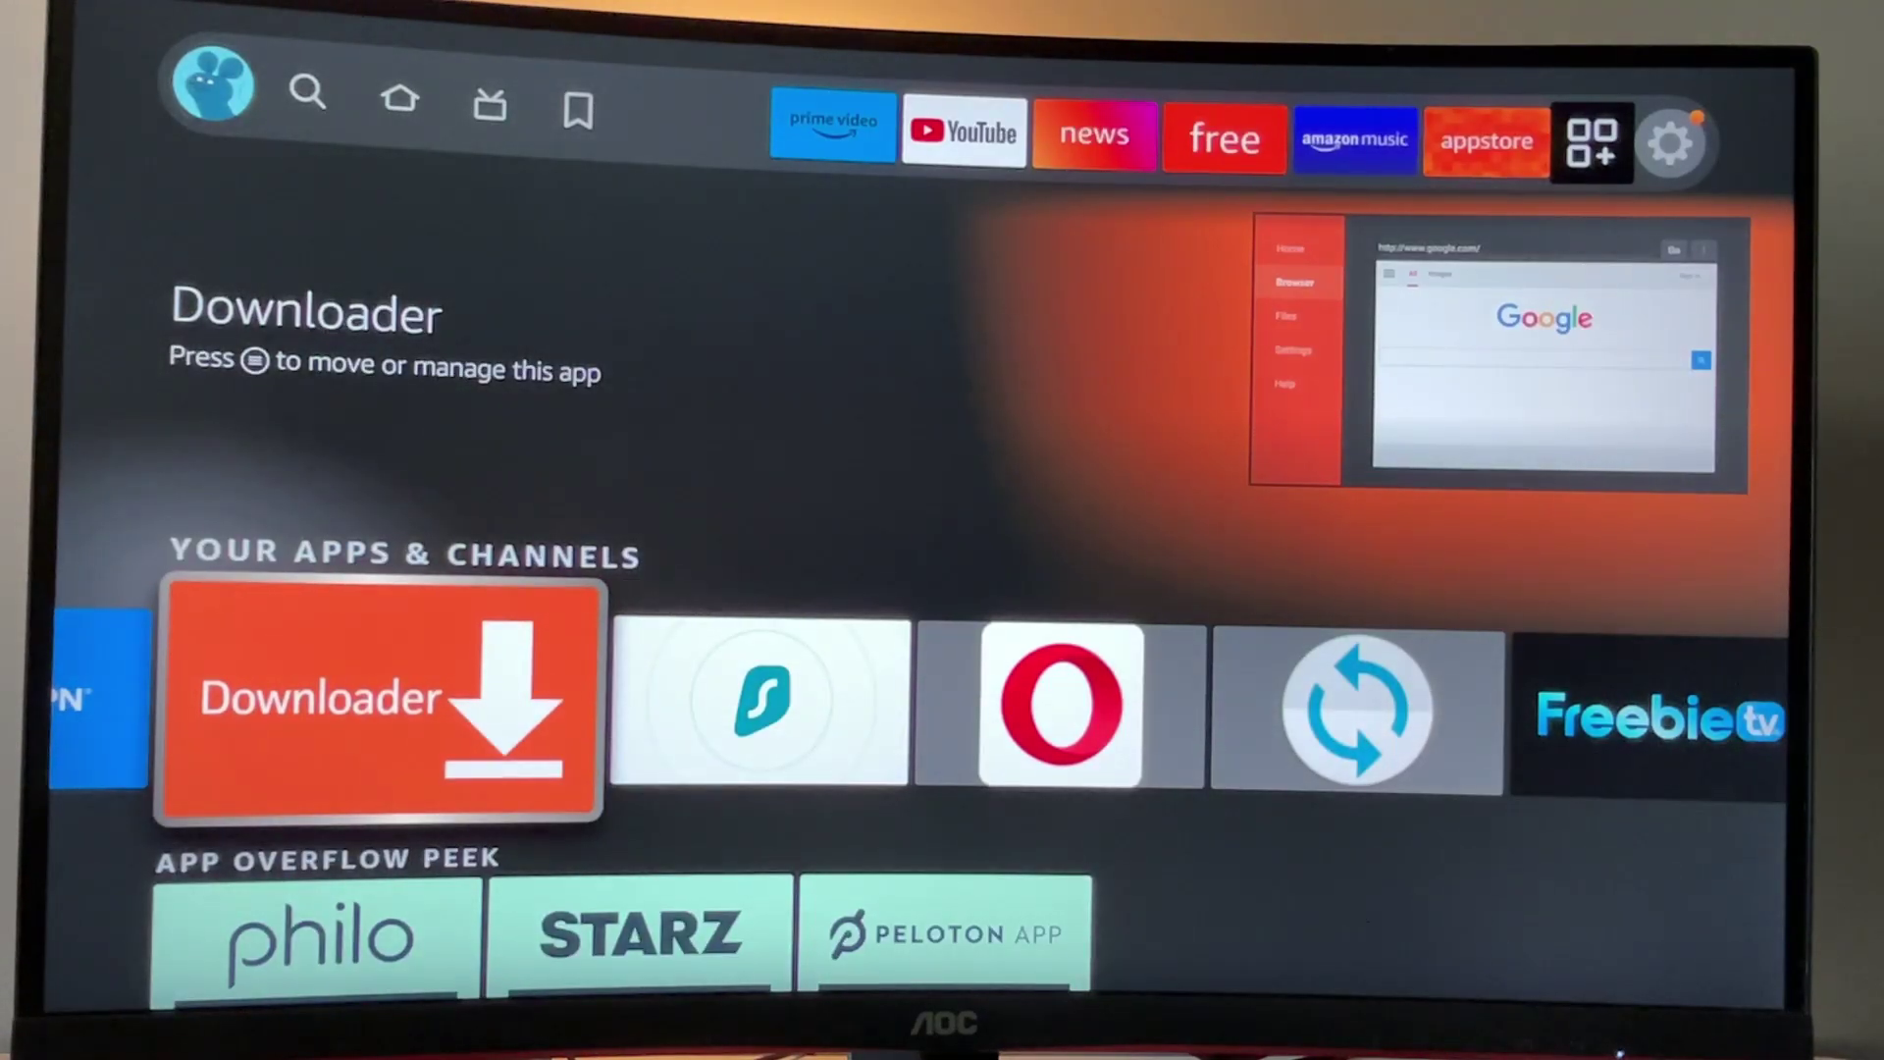
Enter the code 28907 in Downloader's URL field.
key(Up)
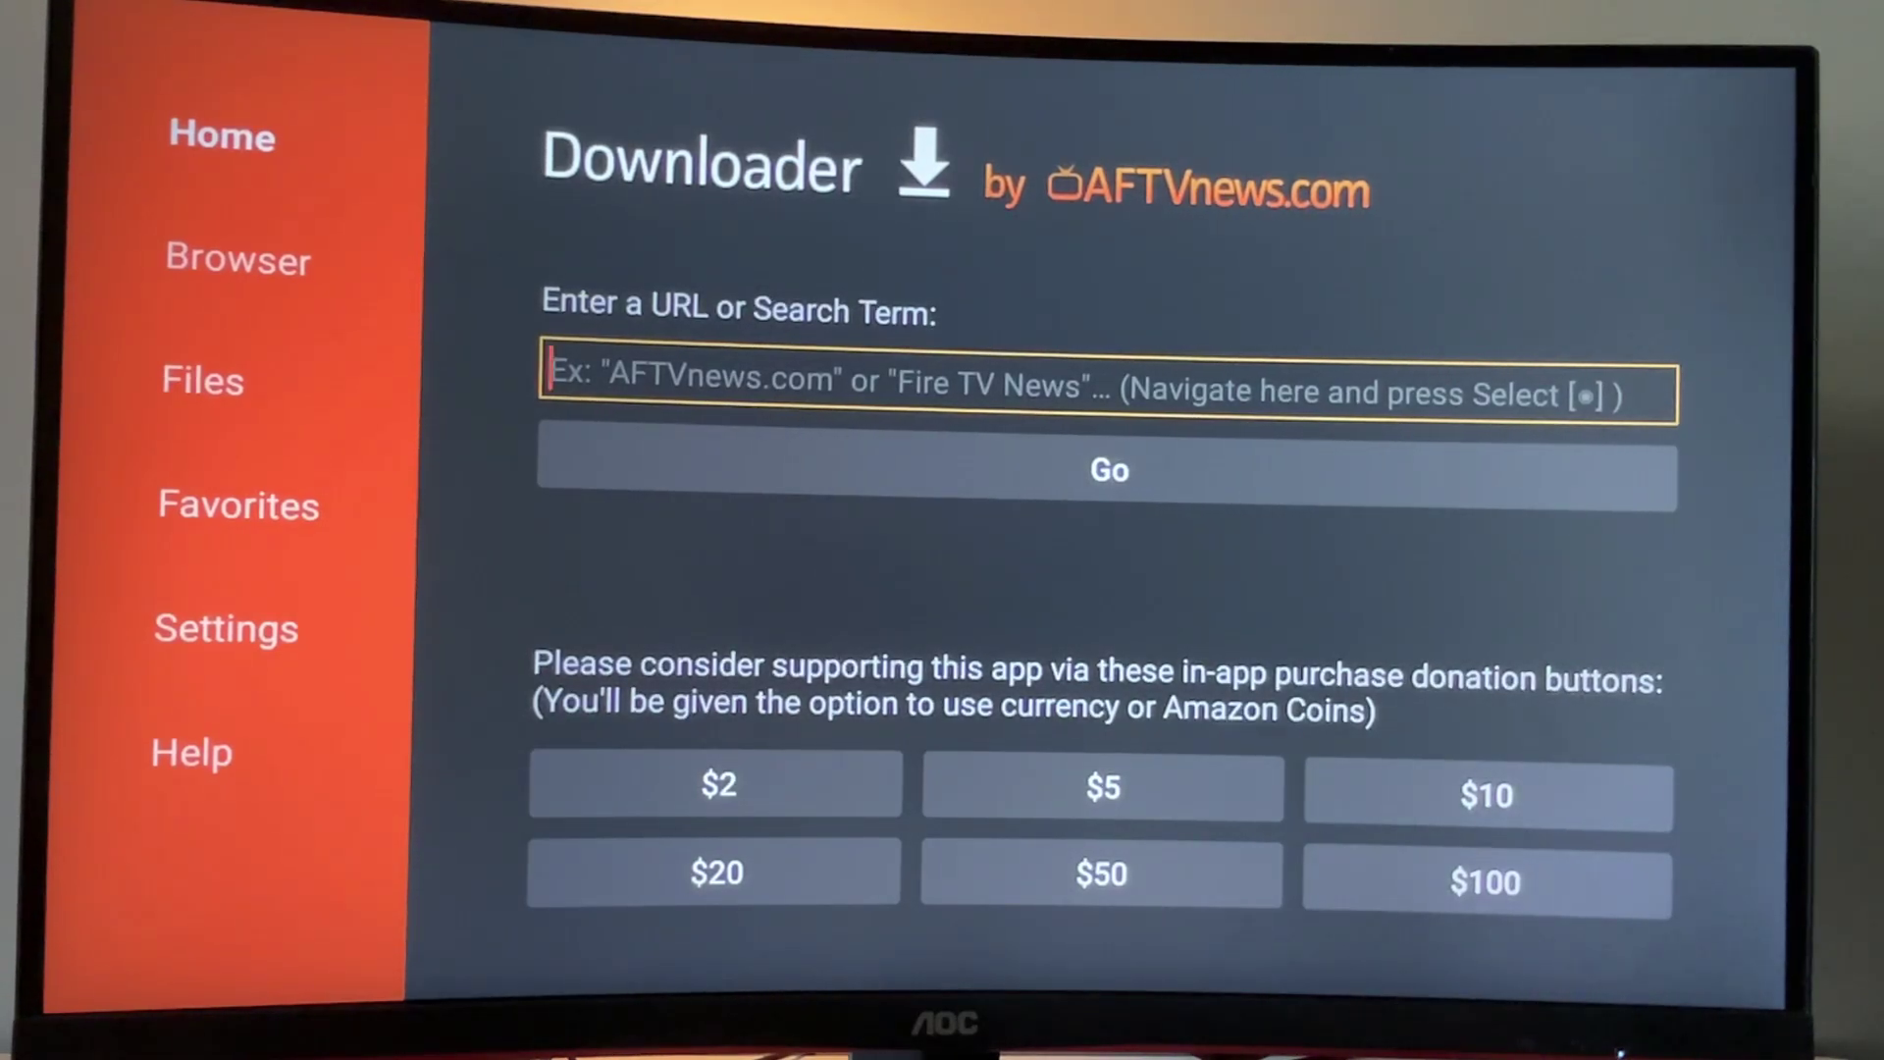
key(Return)
key(Up)
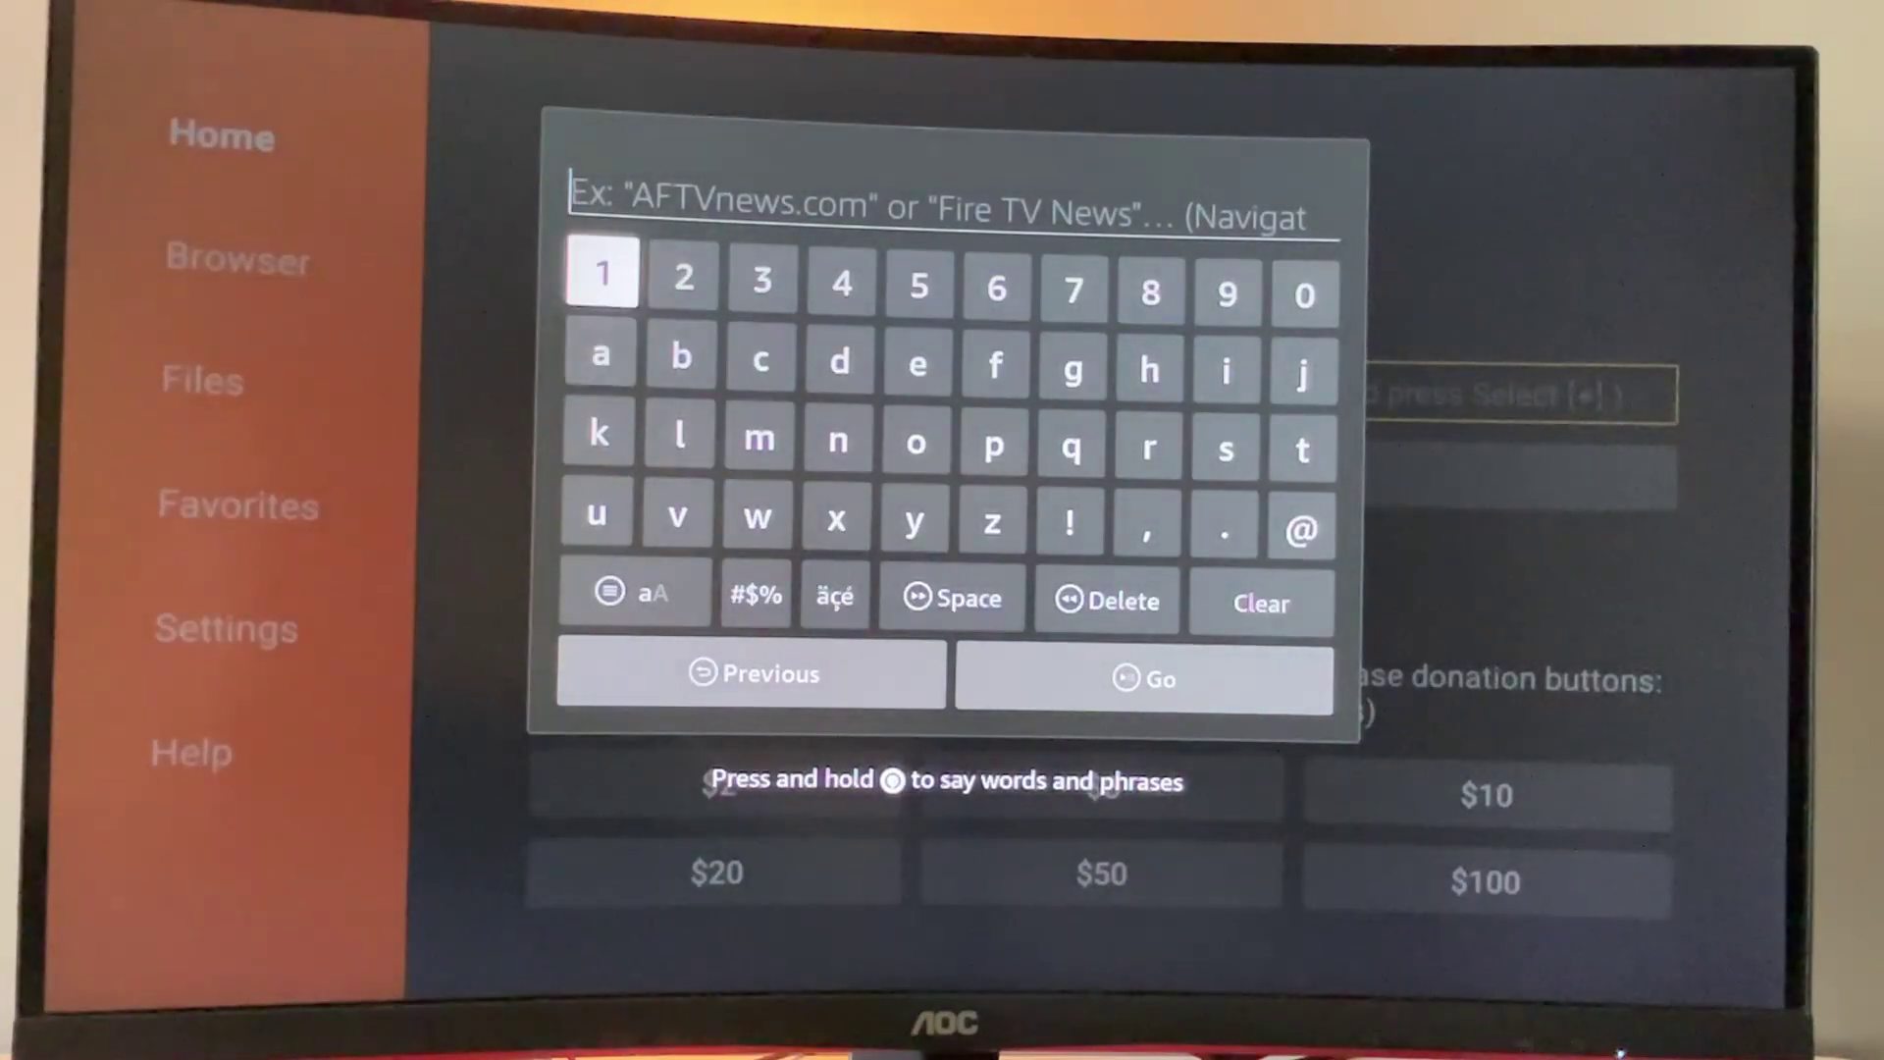
key(Right)
key(Return)
key(Right)
key(Right)
key(Right)
key(Right)
key(Right)
key(Right)
key(Return)
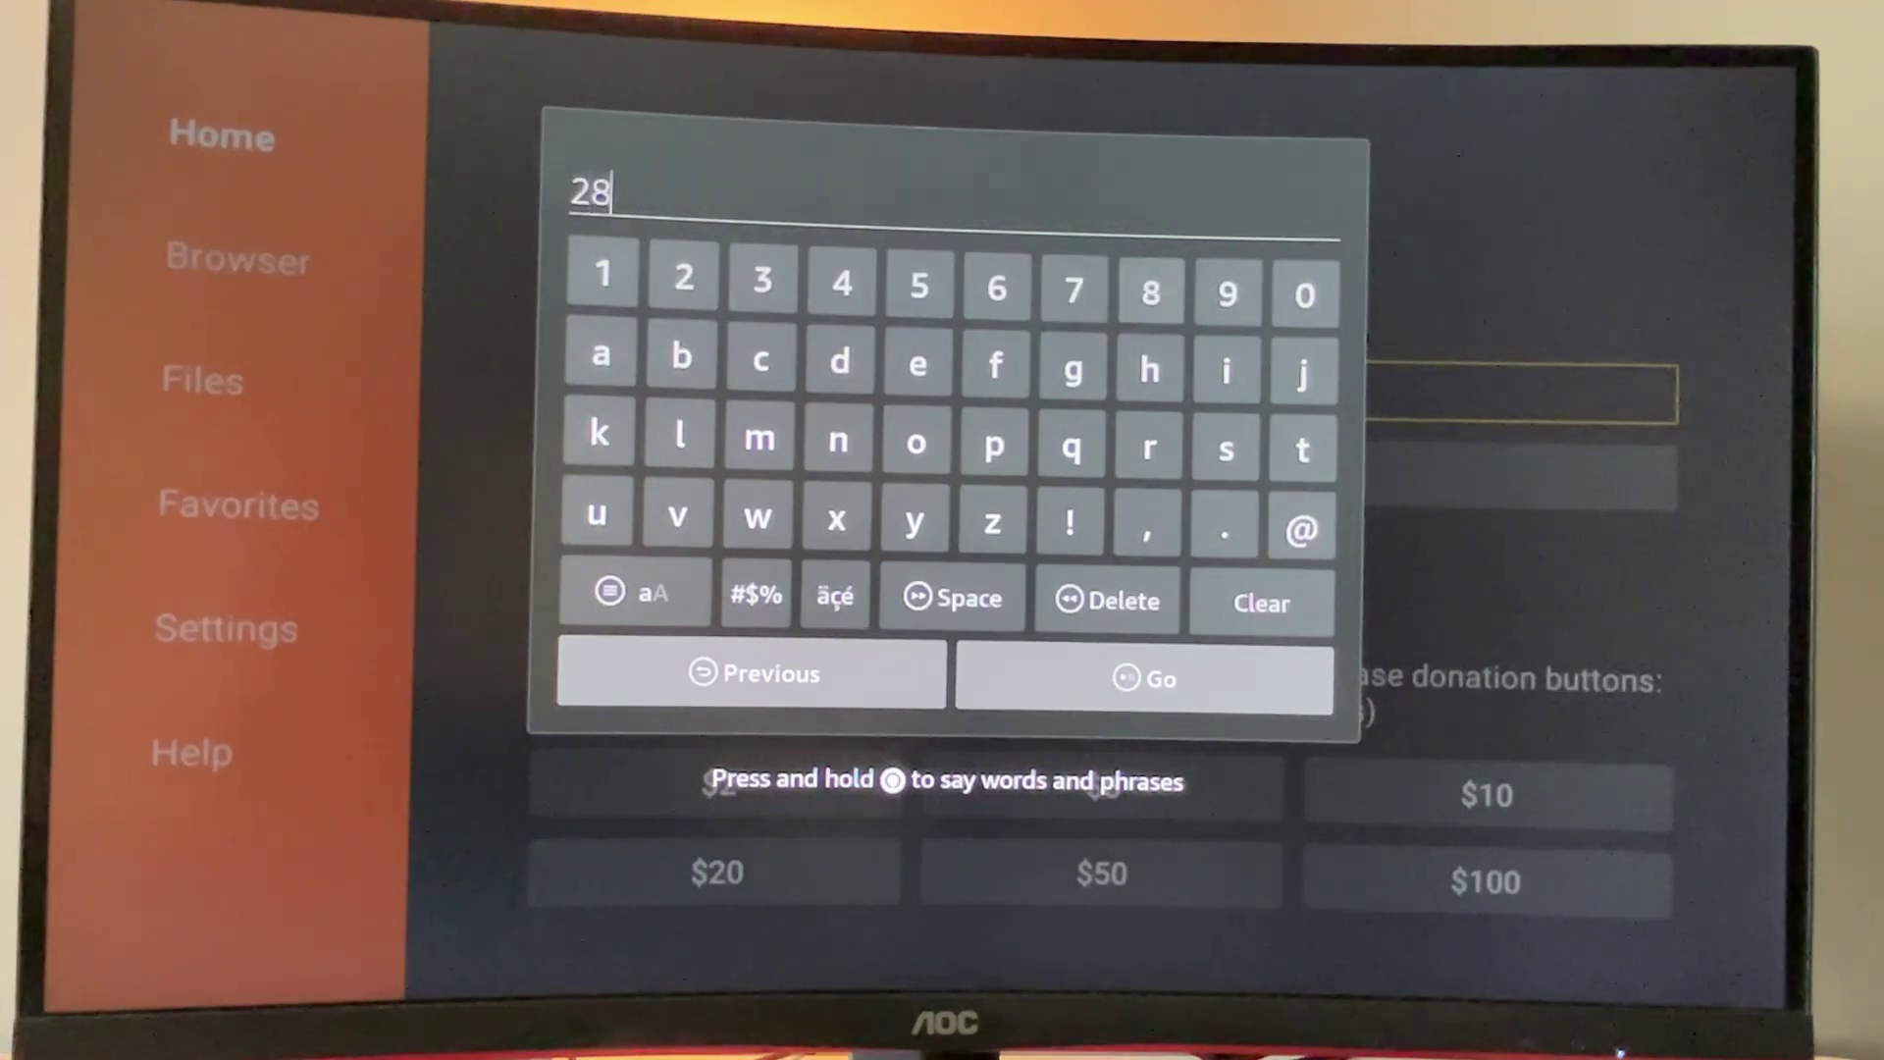
key(Right)
key(Return)
key(Right)
key(Return)
key(Left)
key(Left)
key(Left)
key(Return)
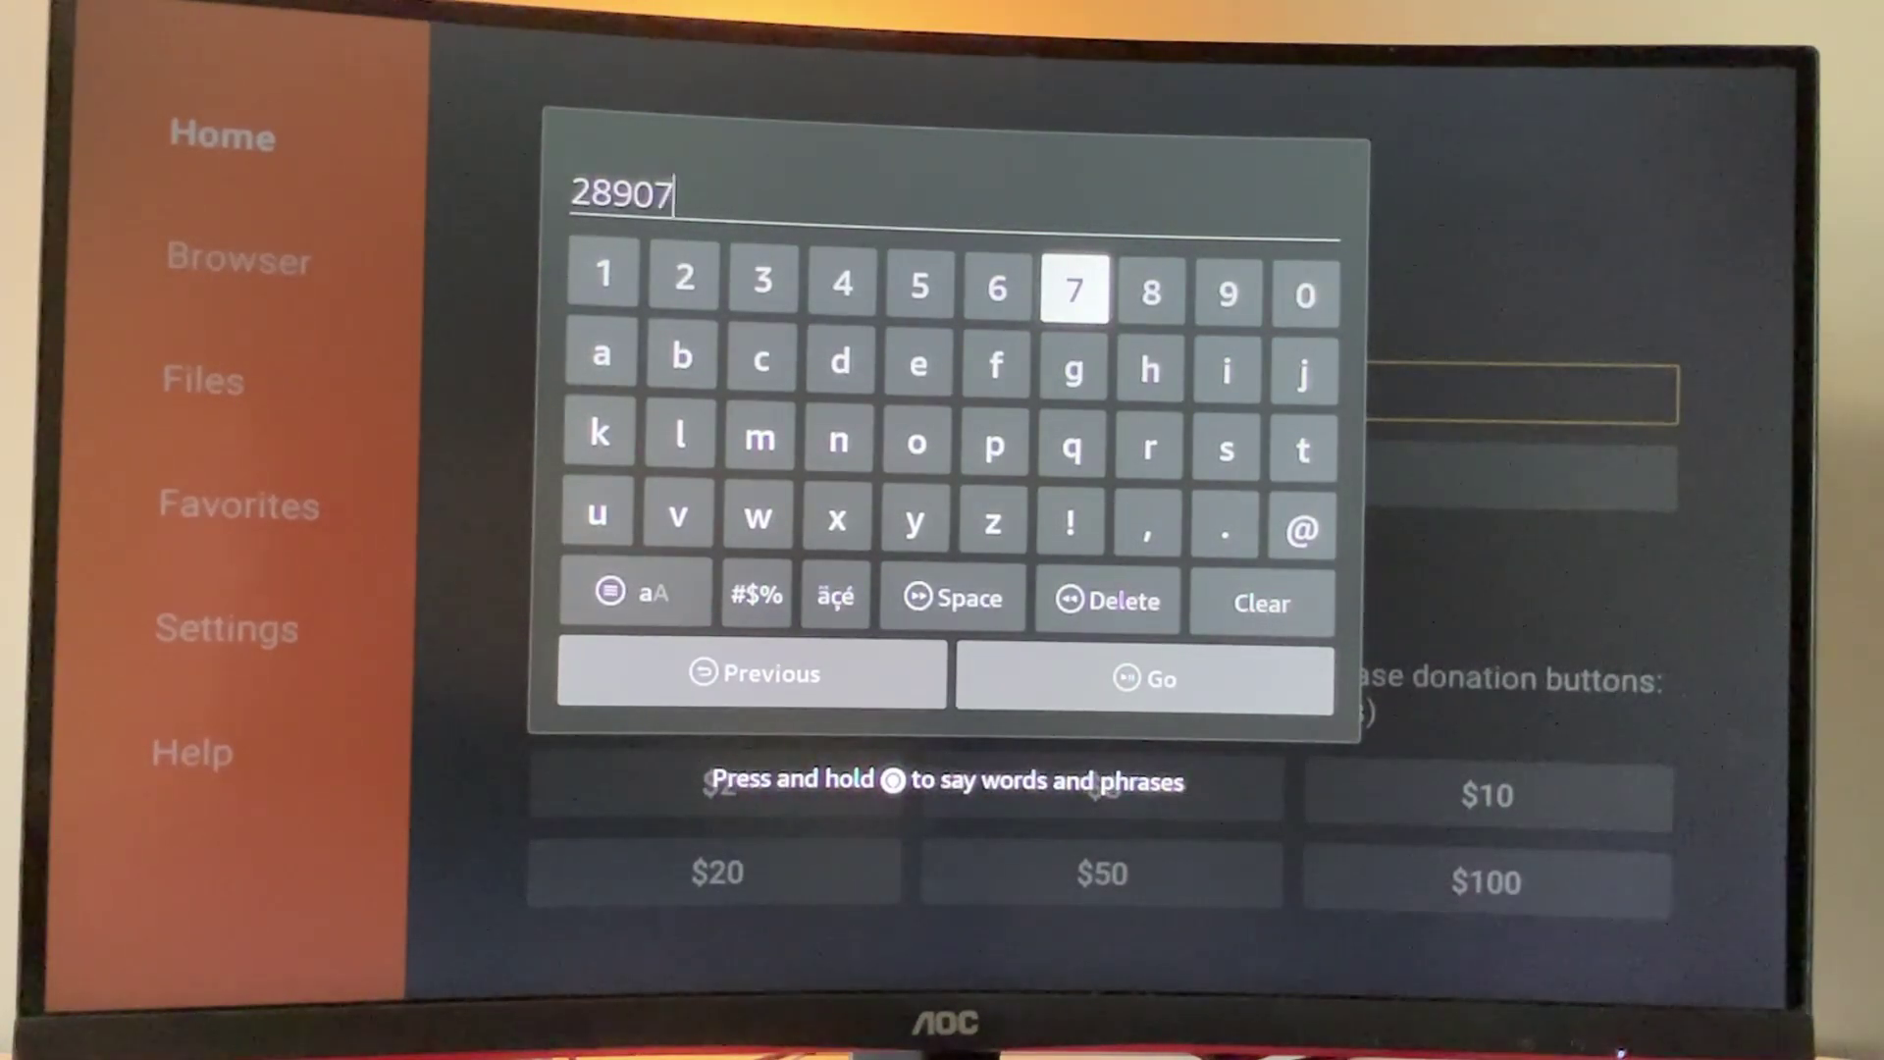
Submit code 28907 with Go to load its web page.
key(Down)
key(Down)
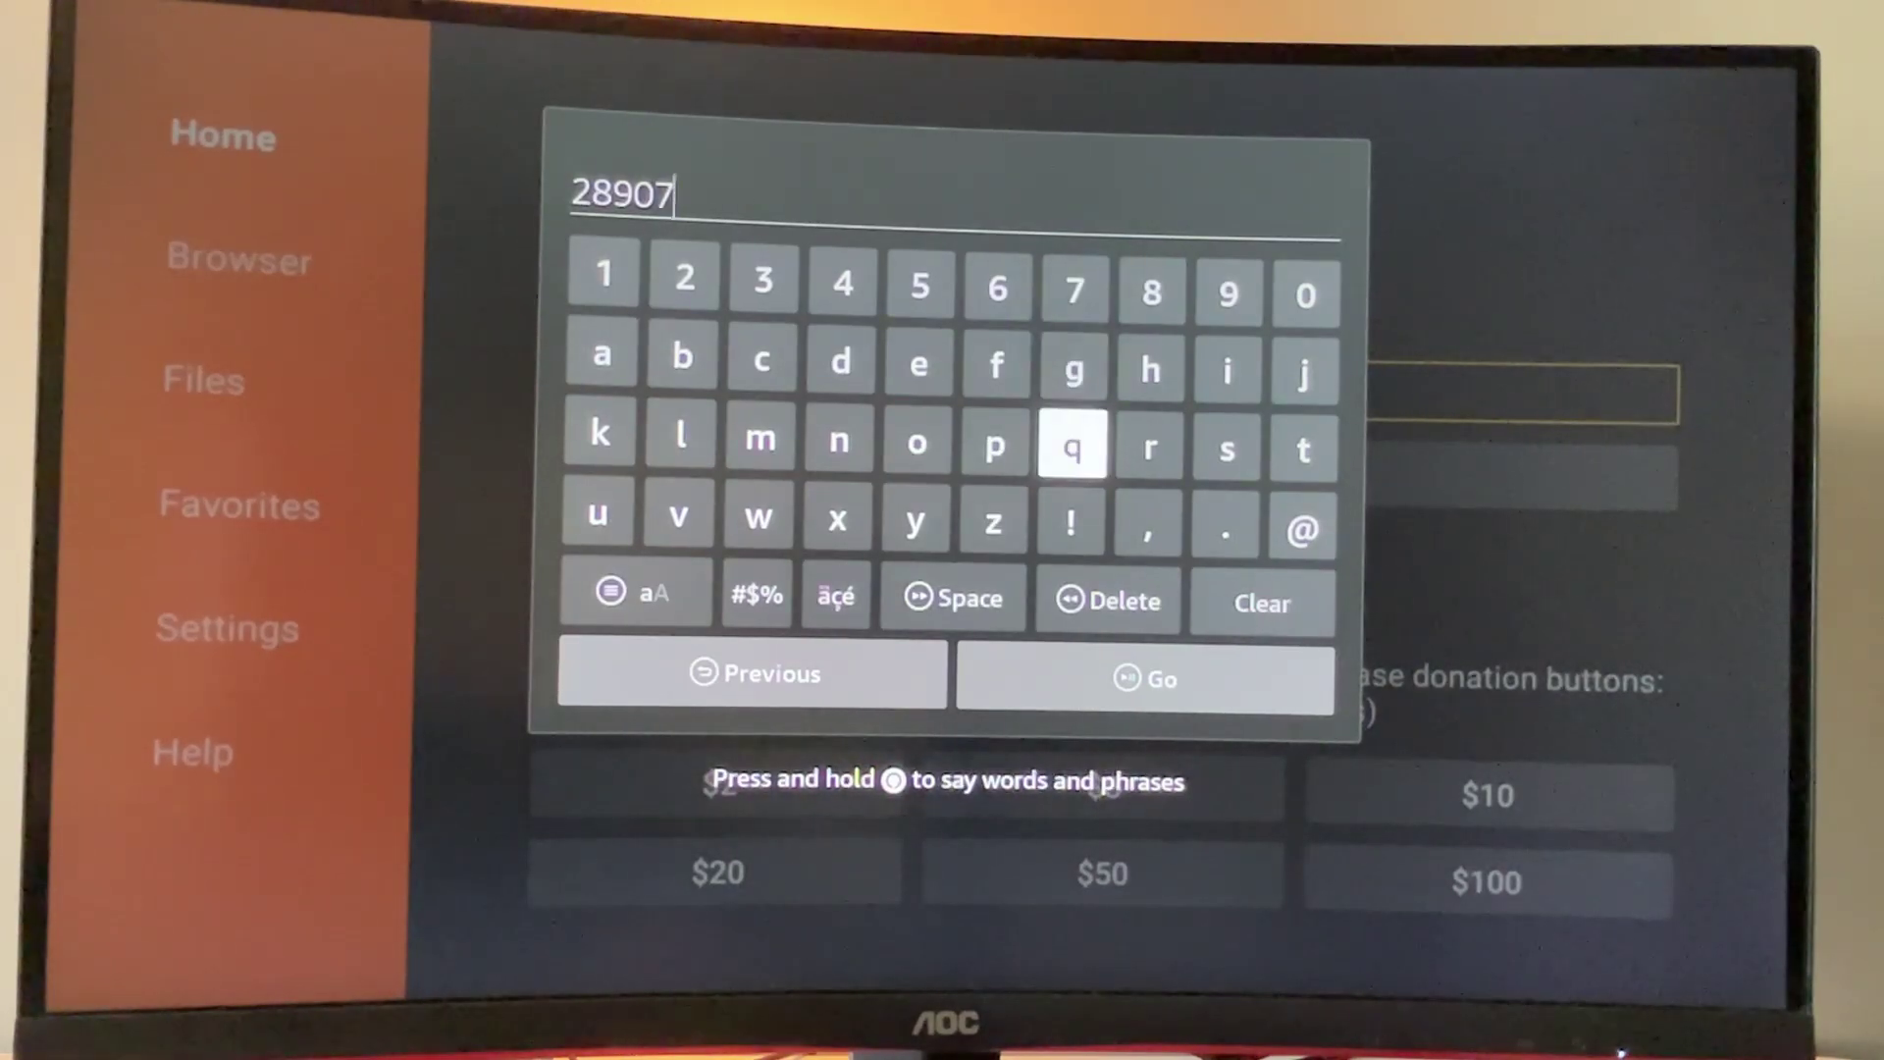
key(Down)
key(Down)
key(Down)
key(Return)
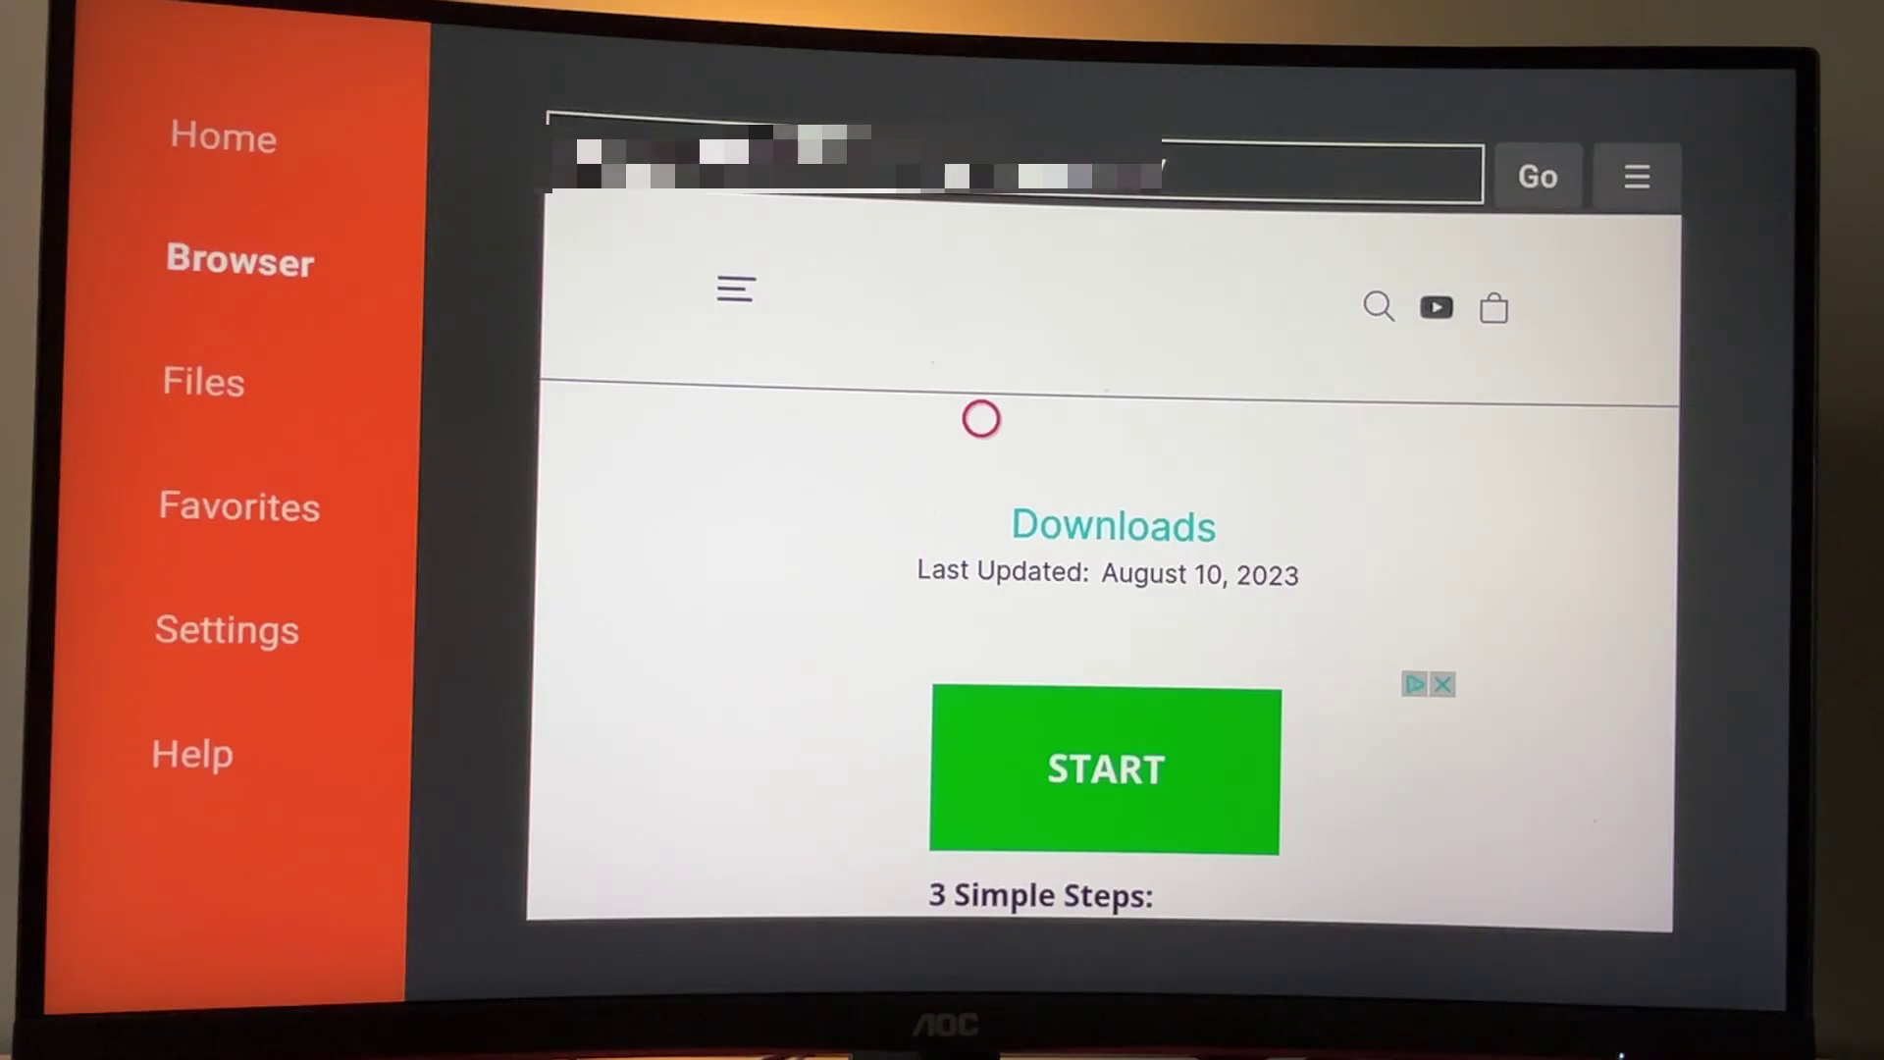
scroll(972, 852, down, 5)
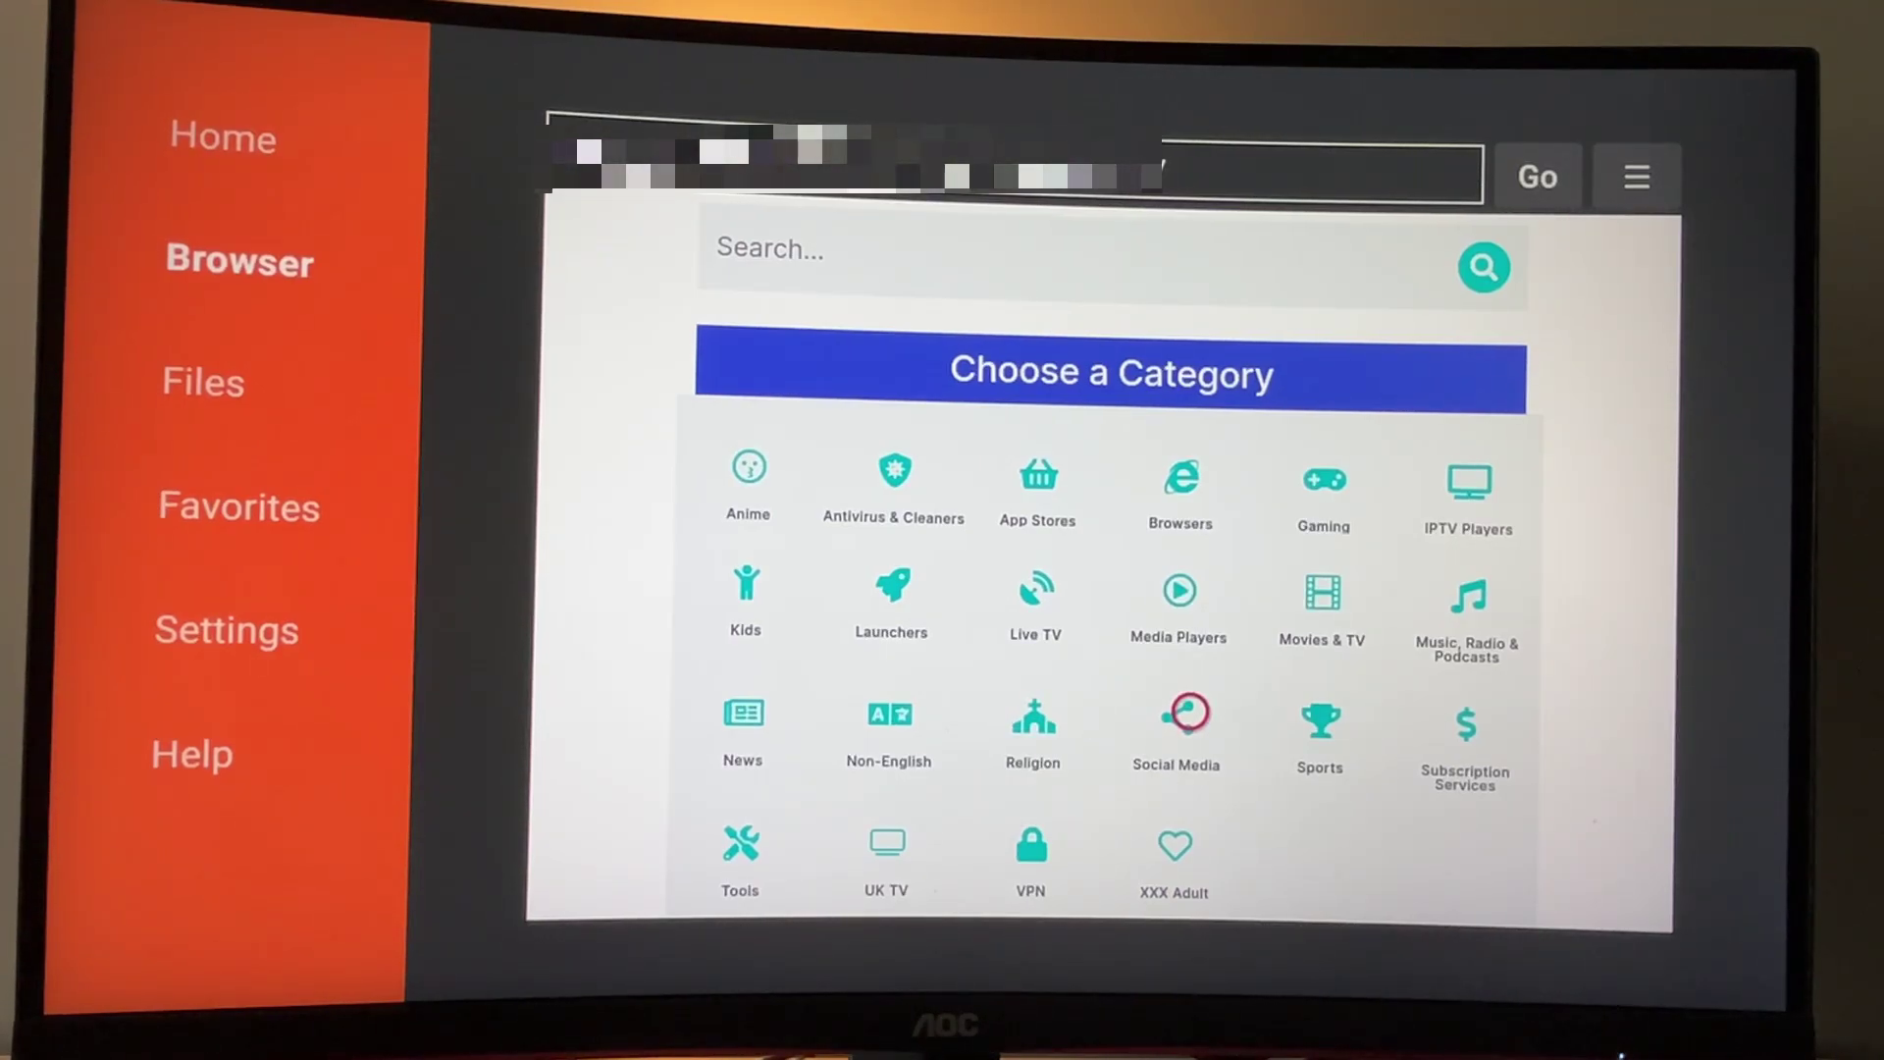
Open the Social Media category and follow the TikTok link.
click(1188, 712)
scroll(1188, 869, down, 5)
scroll(1187, 884, down, 5)
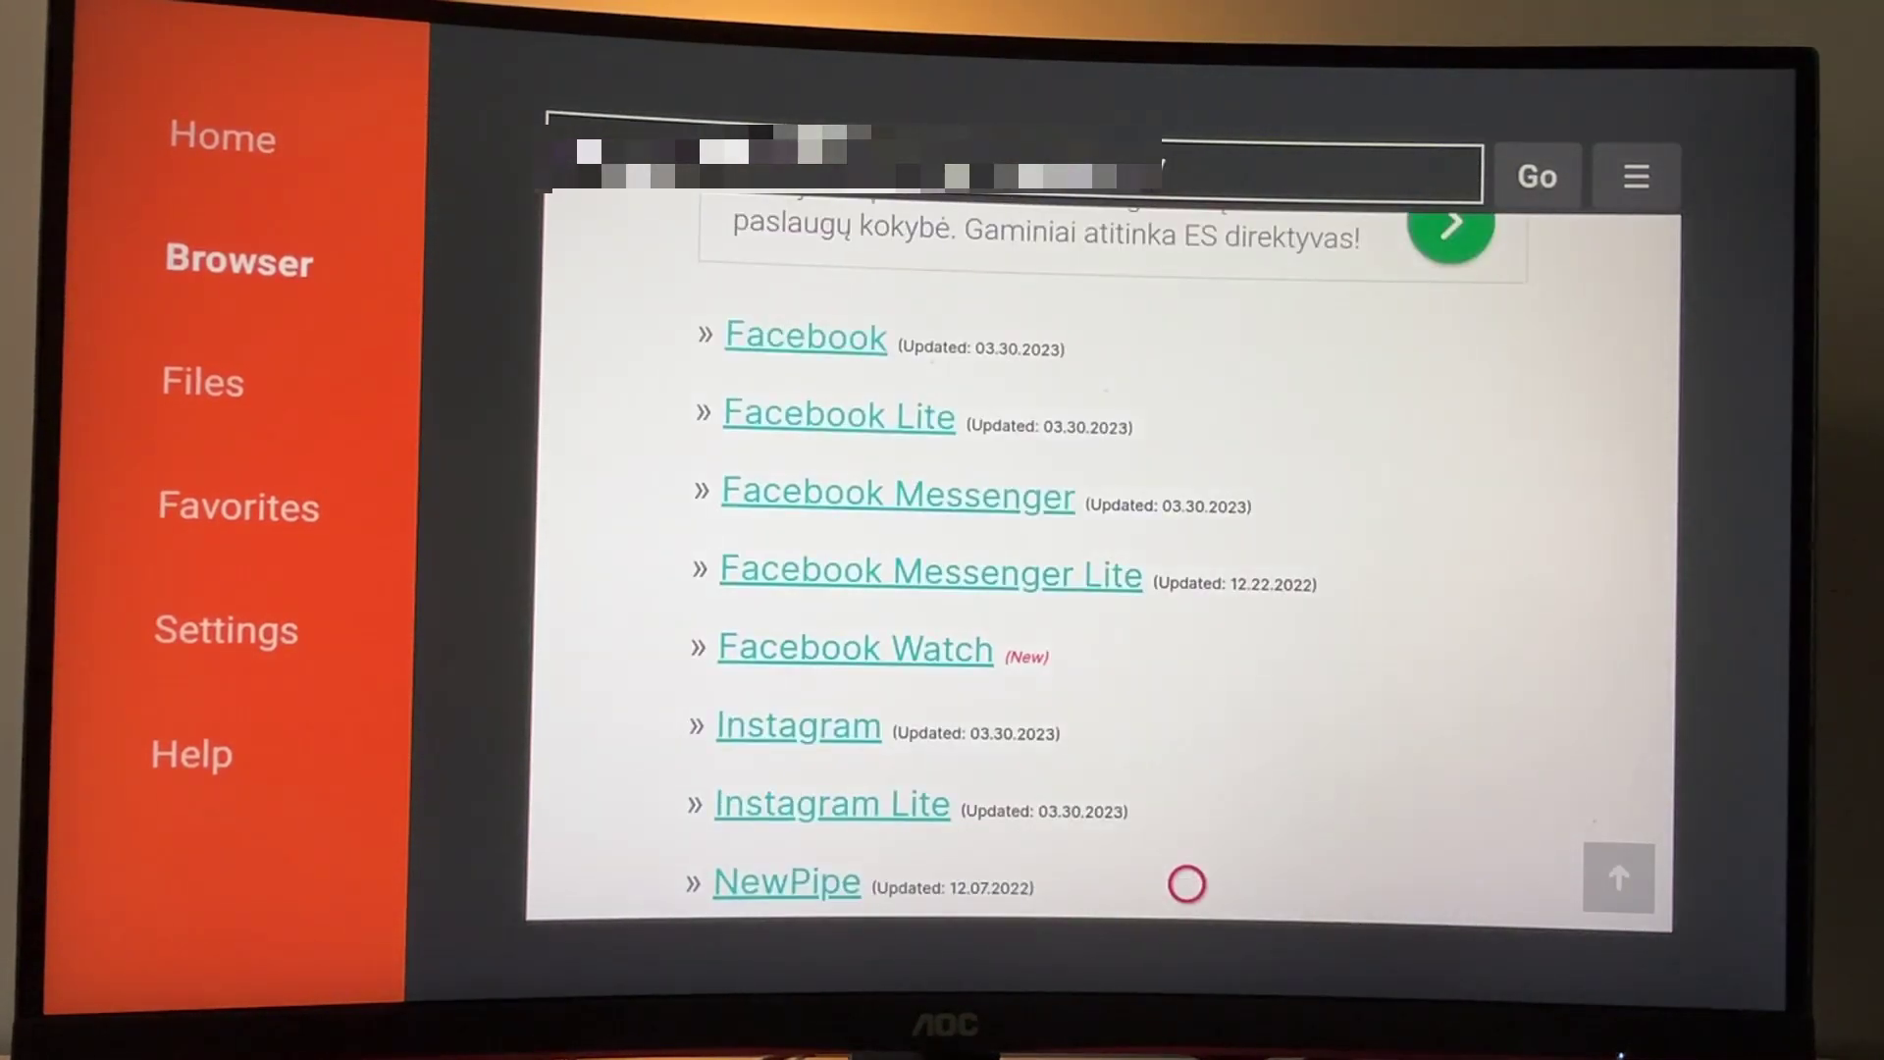
scroll(1134, 677, down, 5)
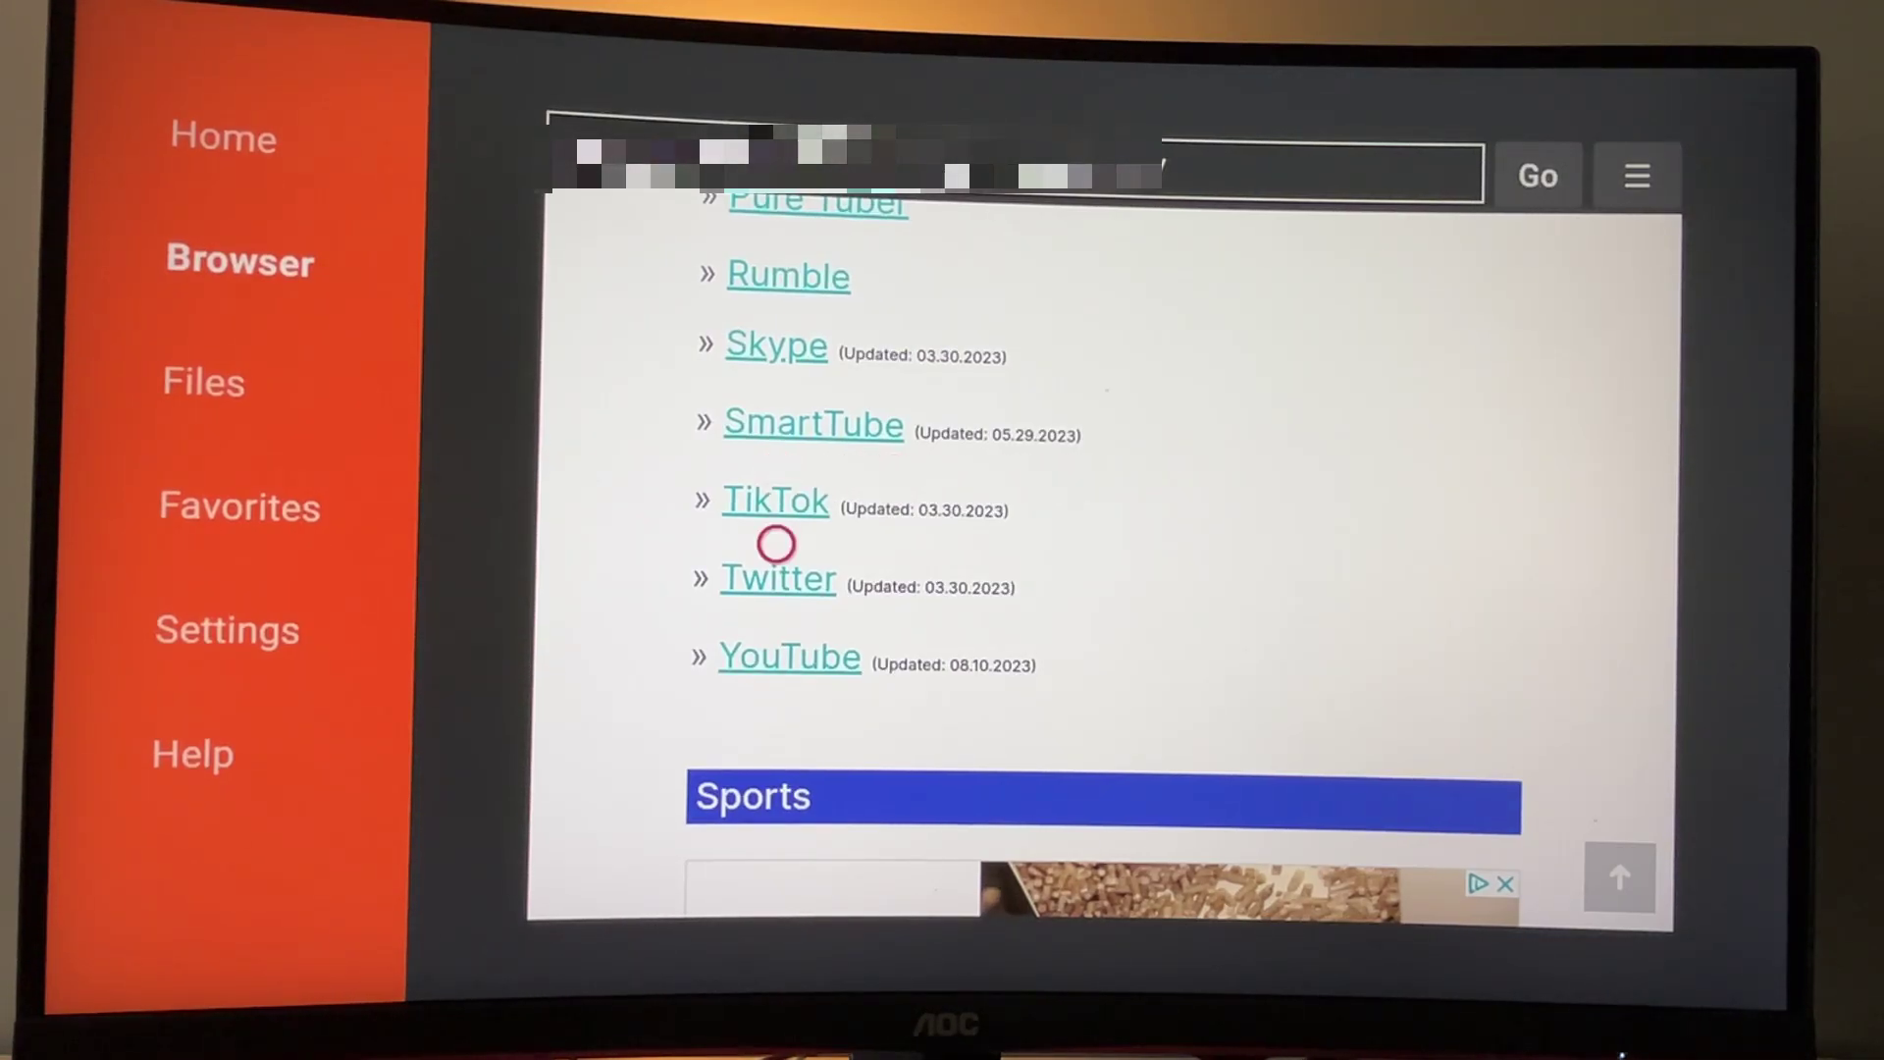
click(777, 501)
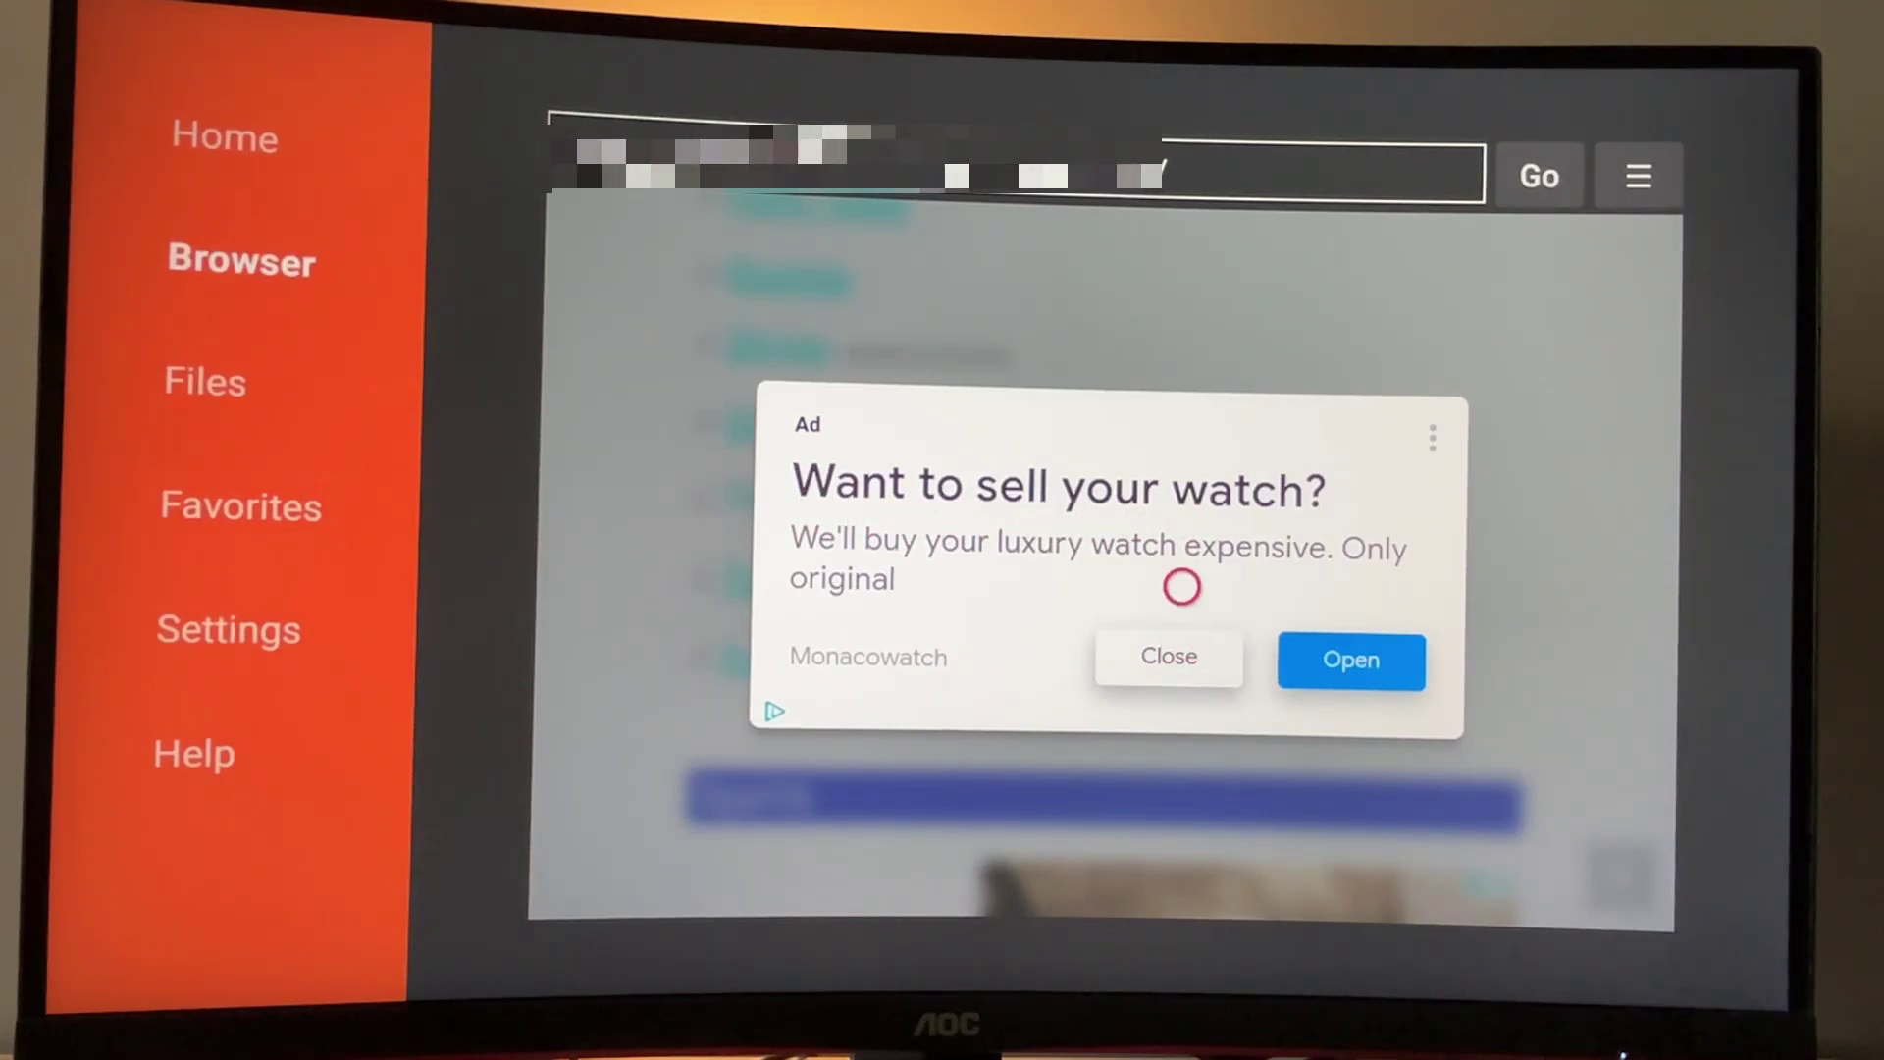
Close the watch ad and choose Download - Fire TV/Android TV for TikTok.
click(1178, 687)
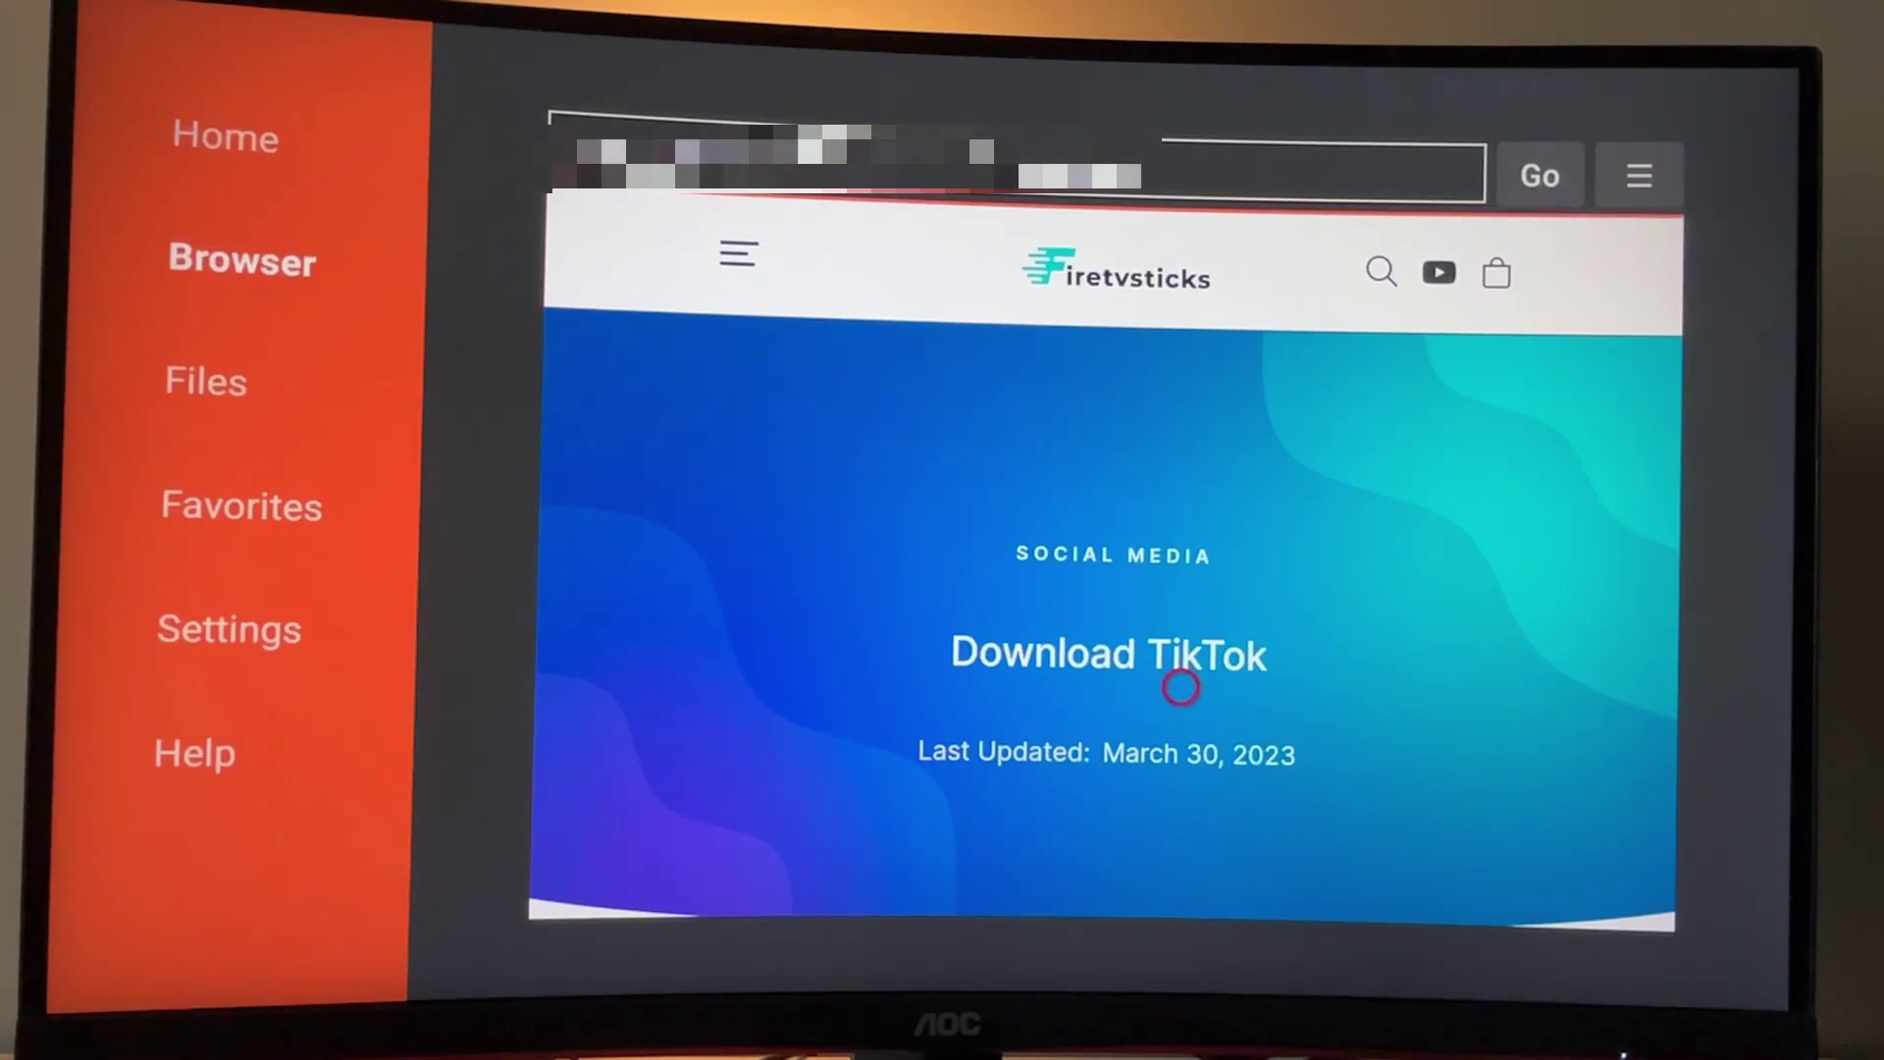
scroll(1178, 688, down, 10)
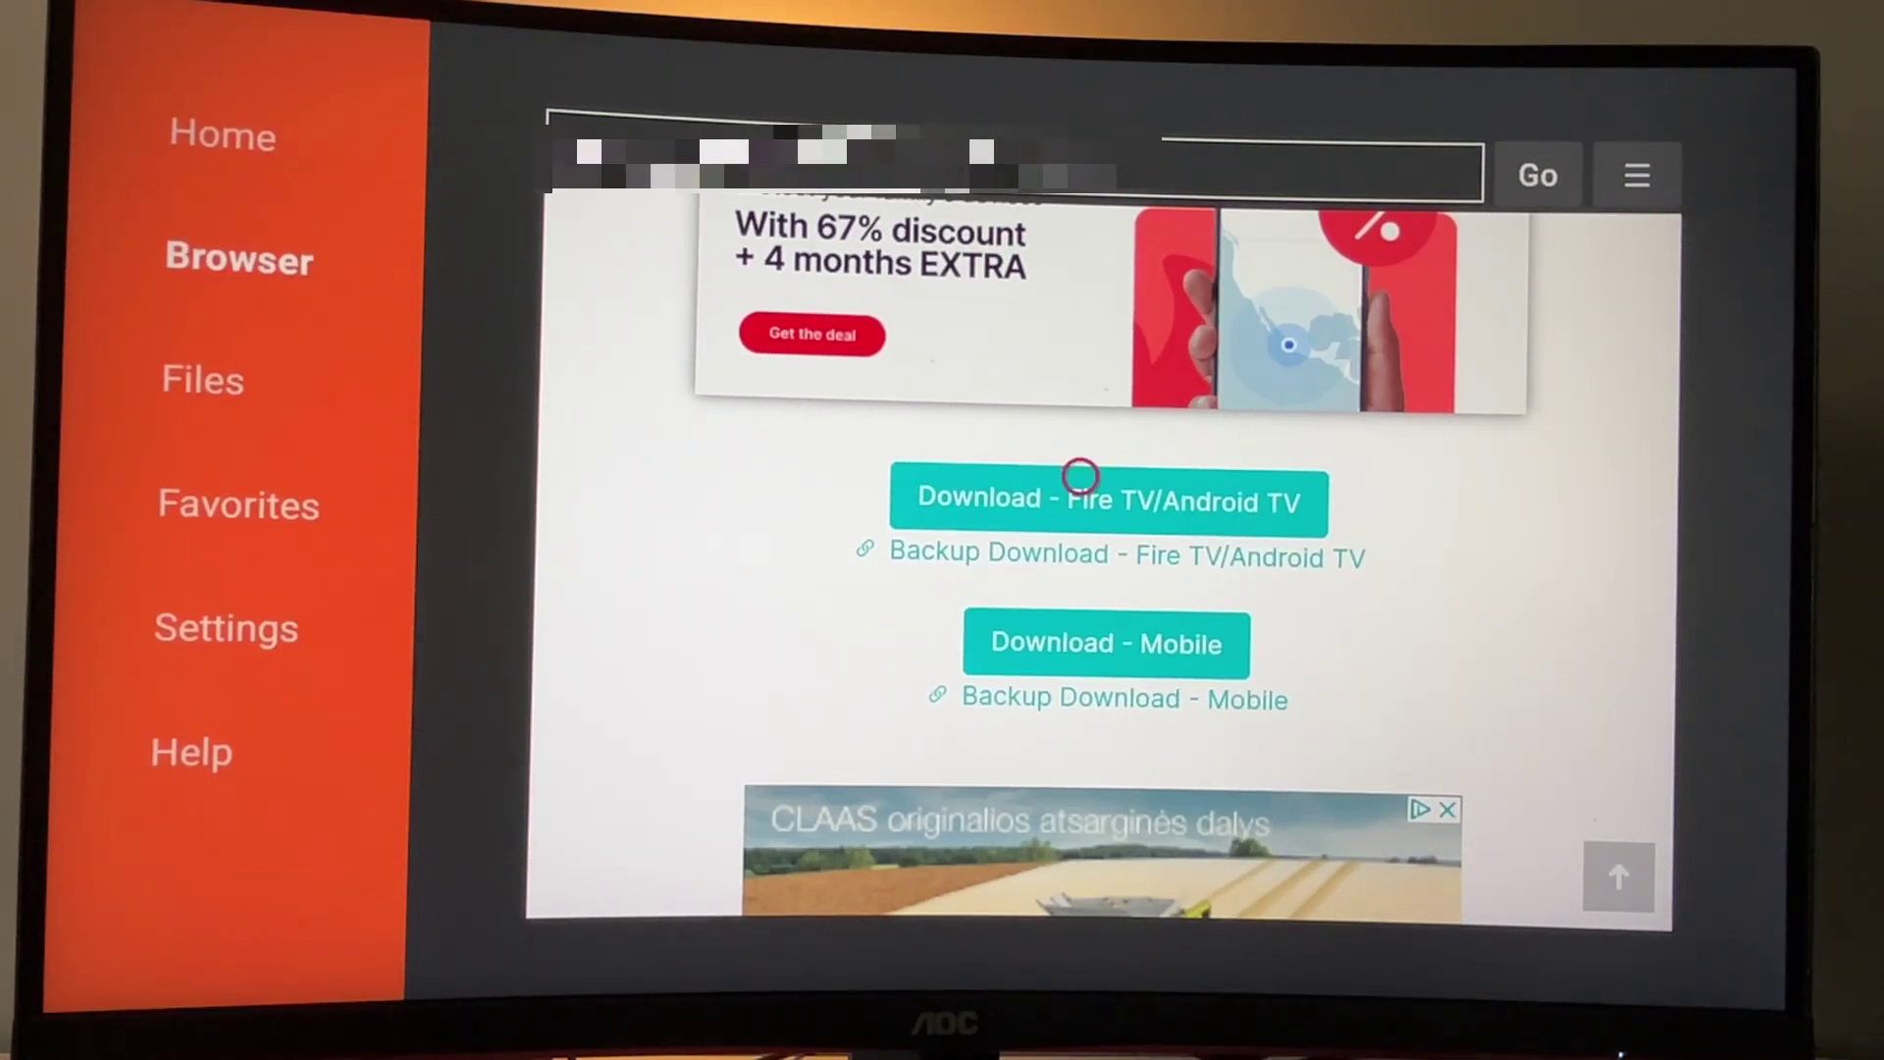
click(1081, 475)
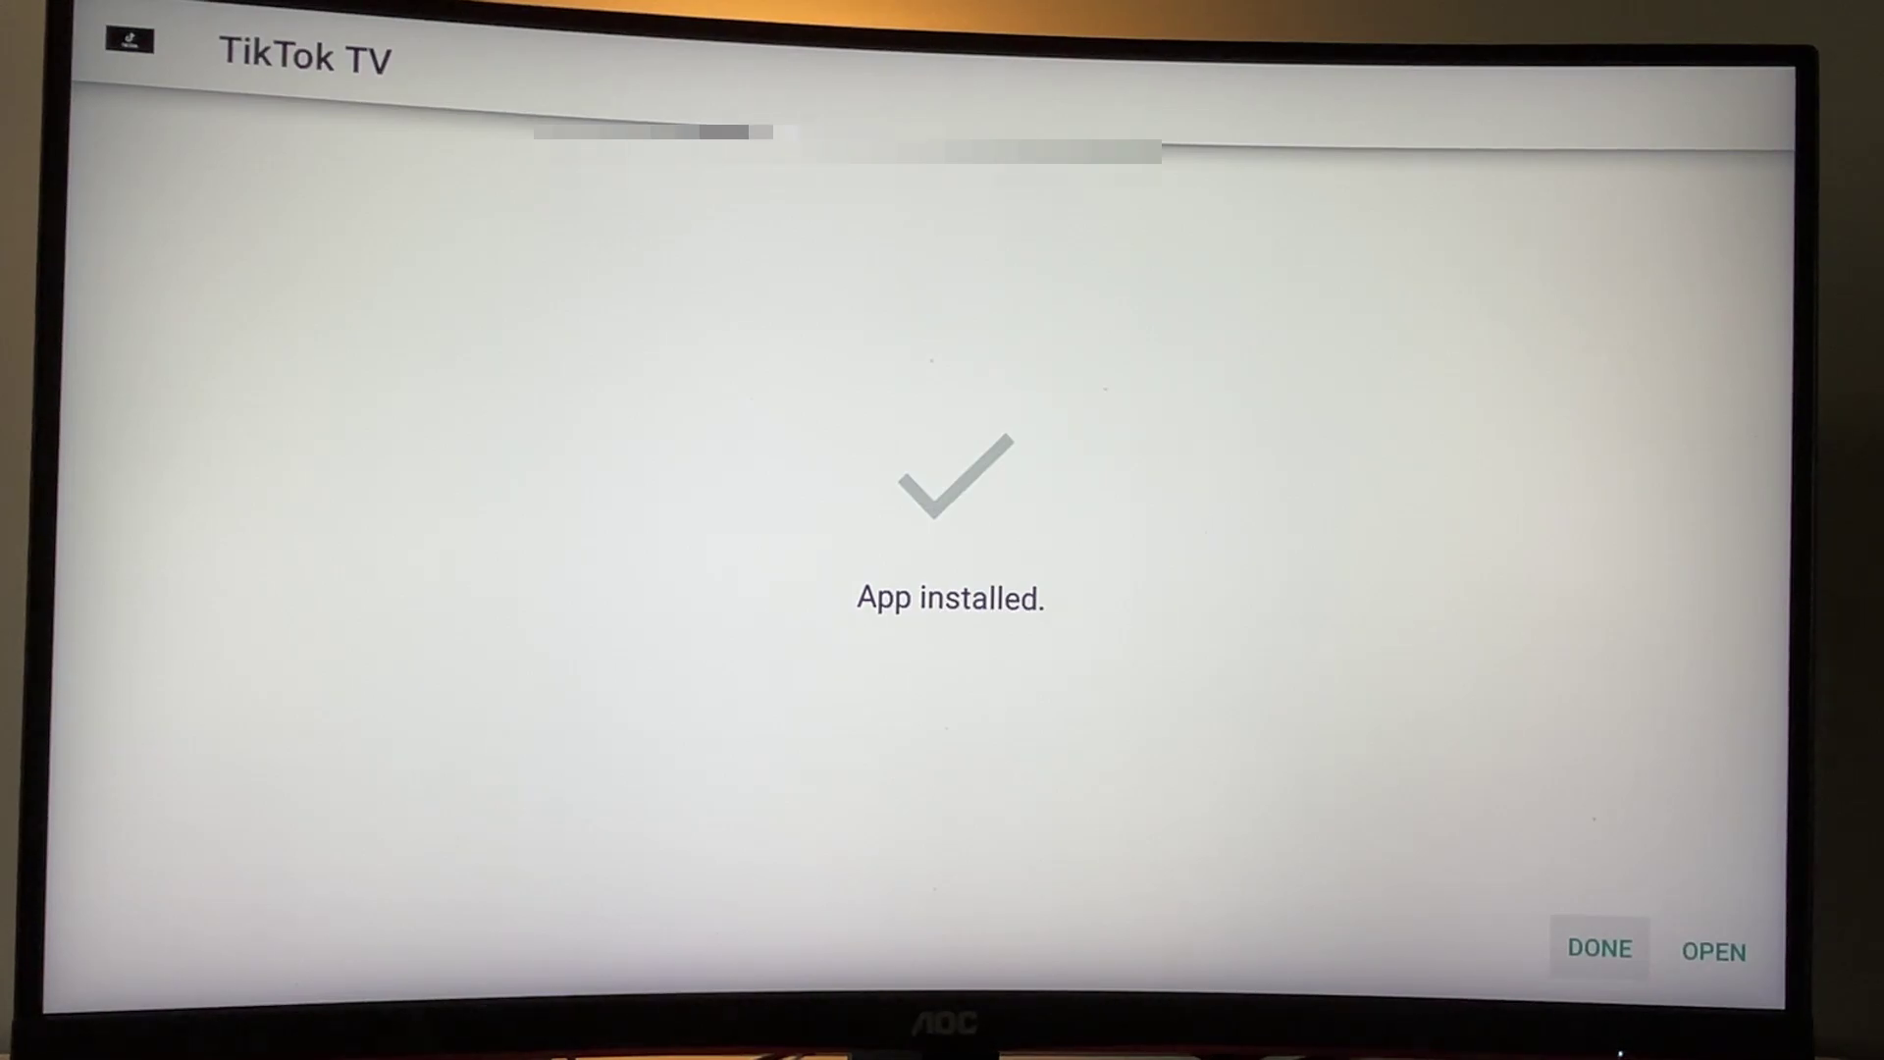
Move between OPEN and DONE on TikTok TV's install confirmation.
key(Right)
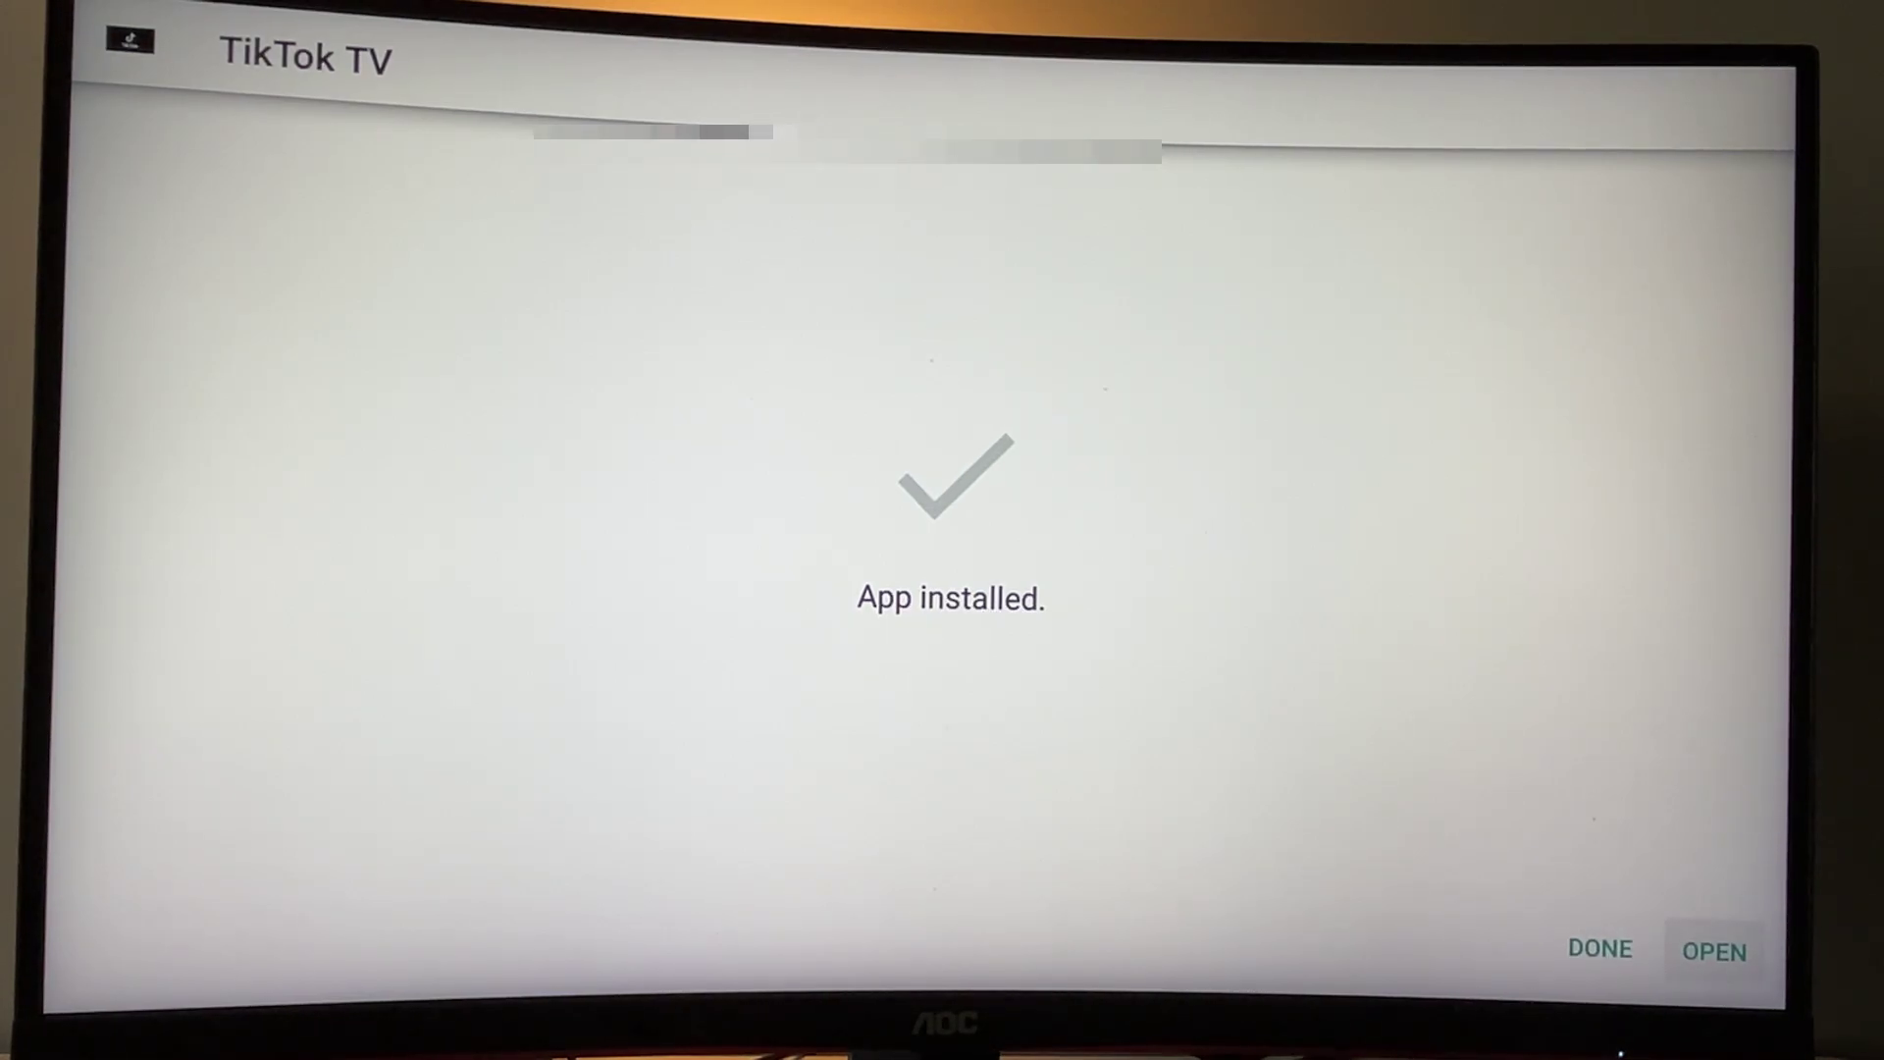
key(Left)
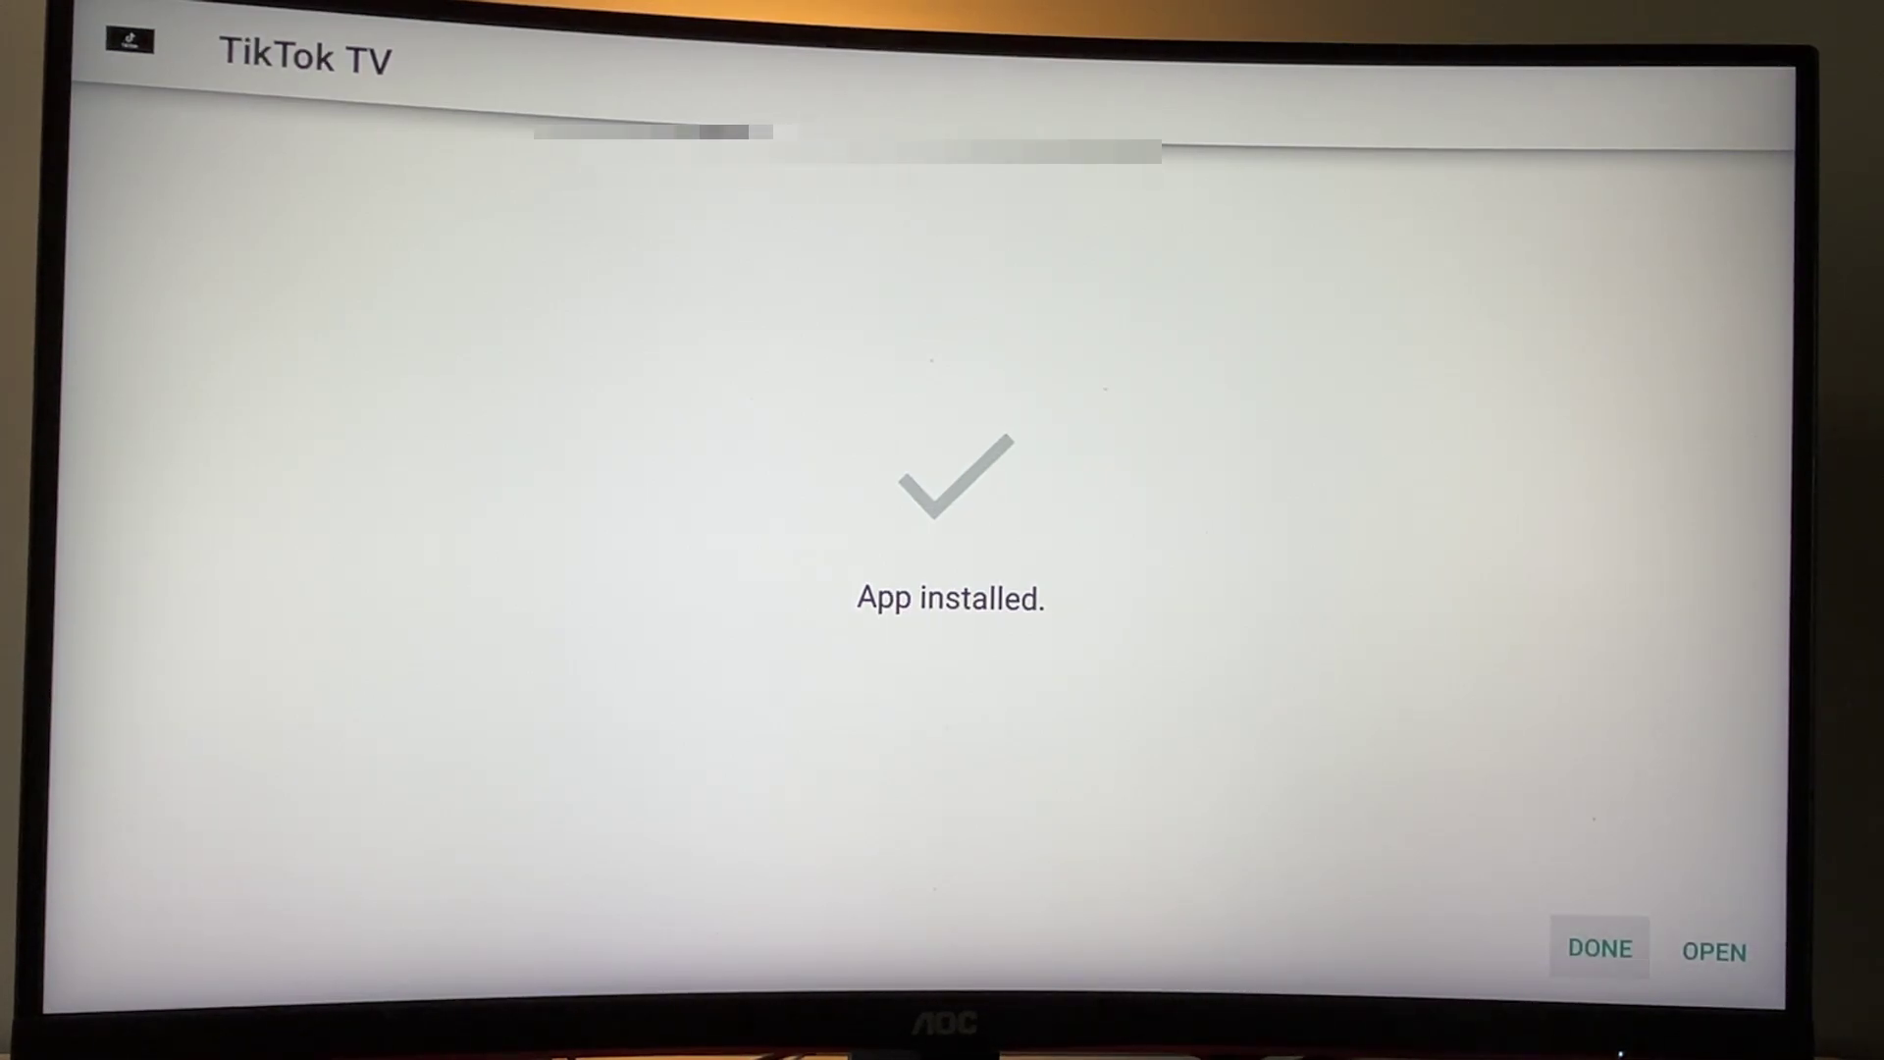
Finish the installer, request deleting the TikTok APK, and highlight Delete in the confirmation.
key(Return)
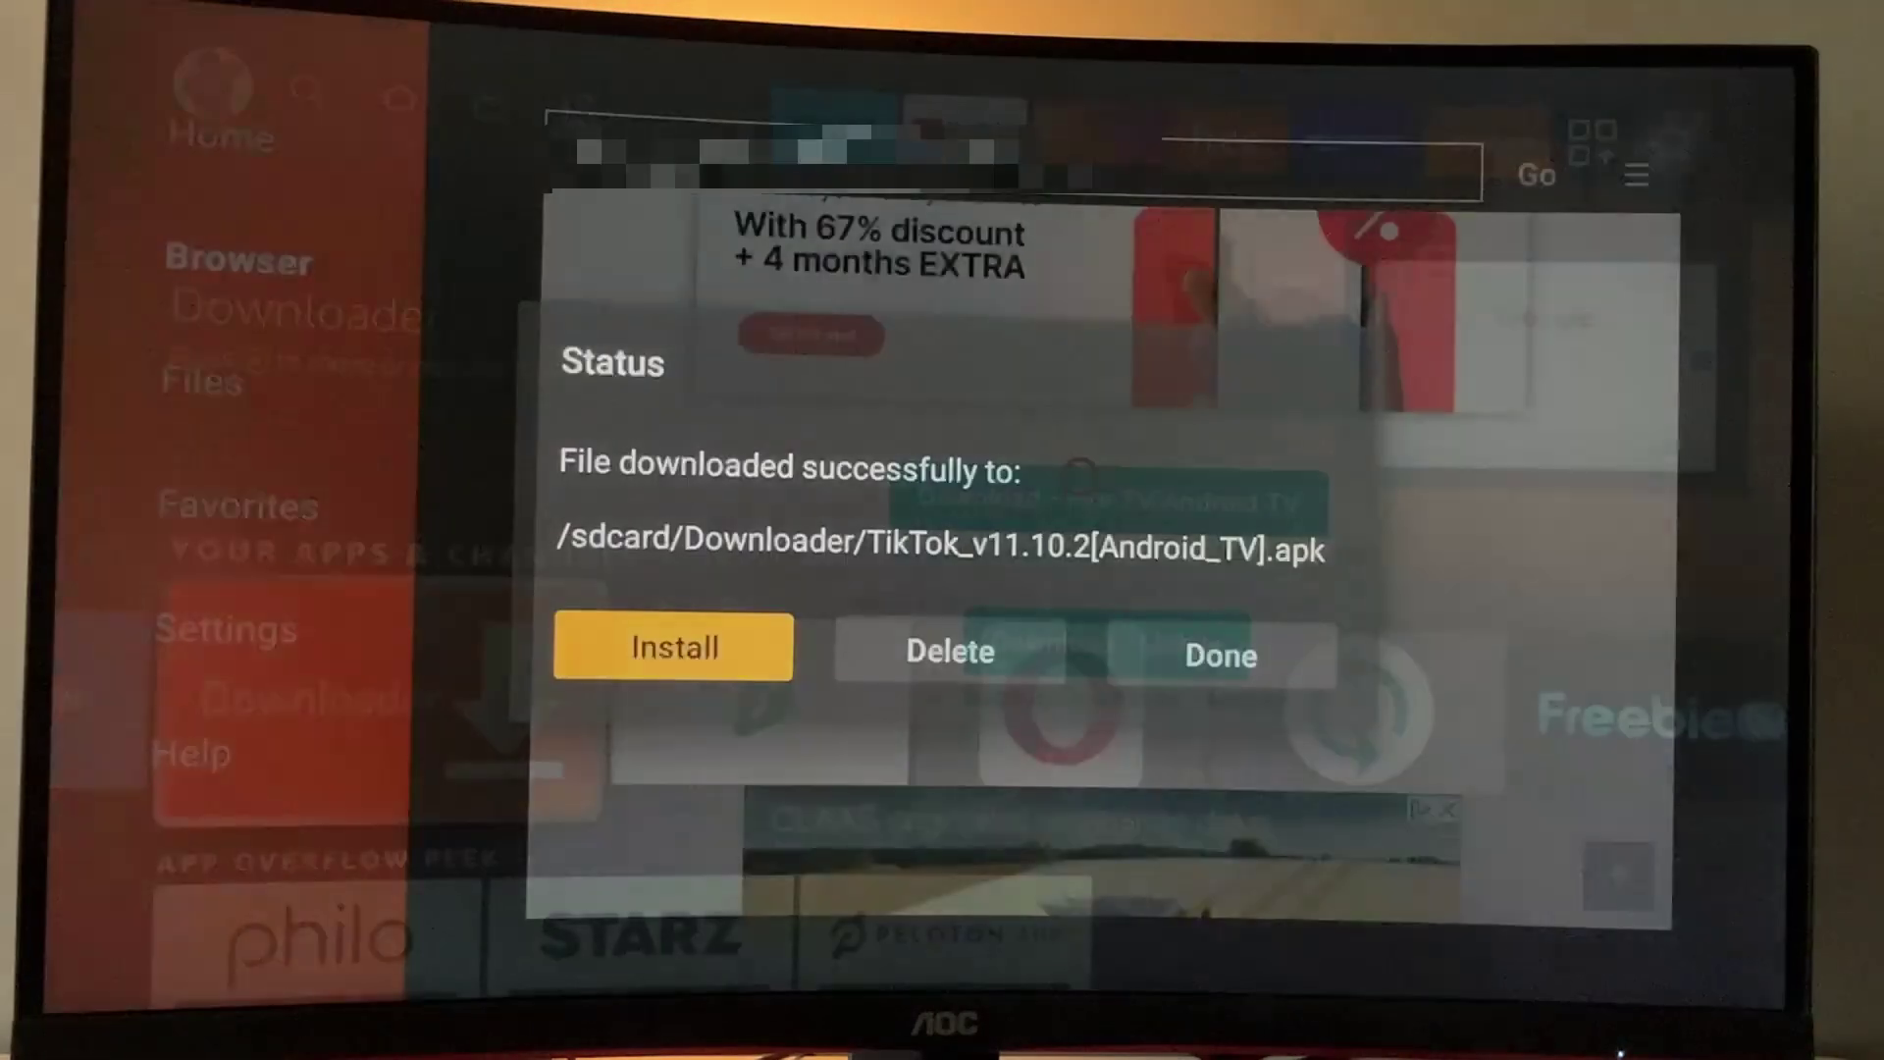
key(Right)
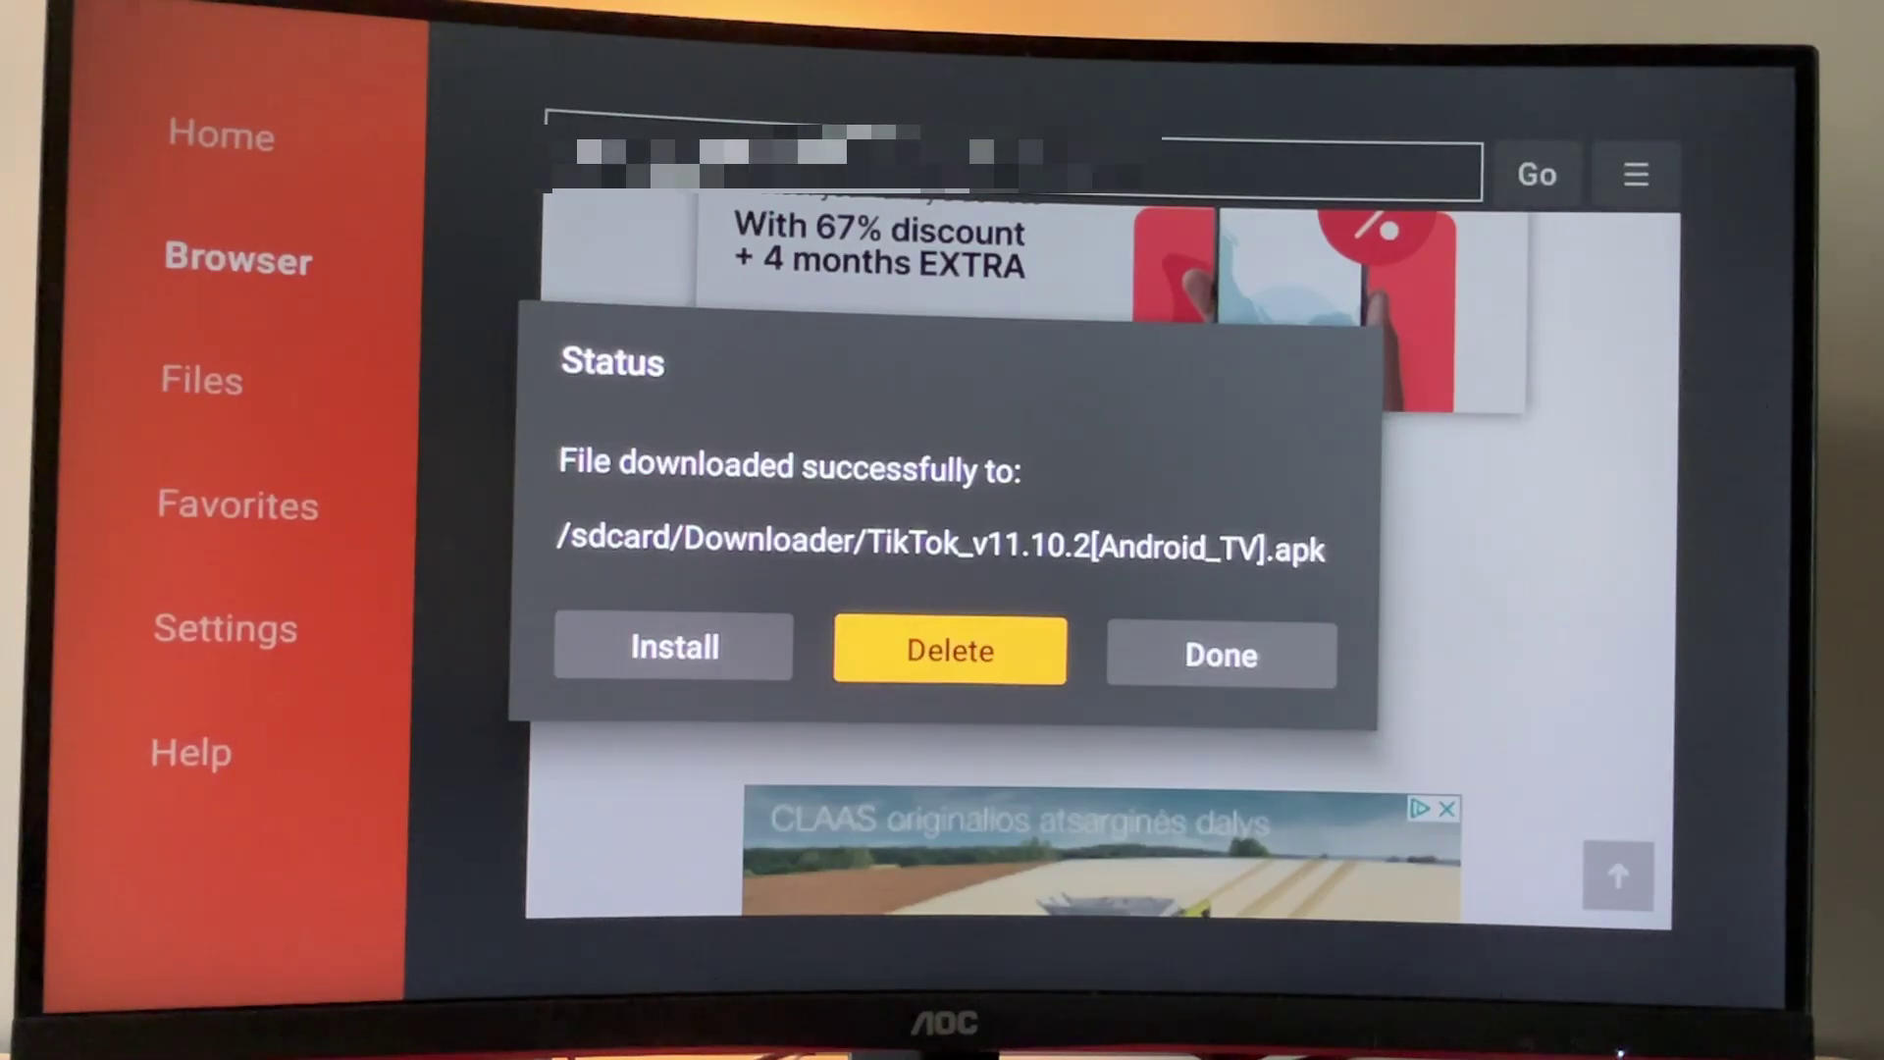
key(Return)
key(Left)
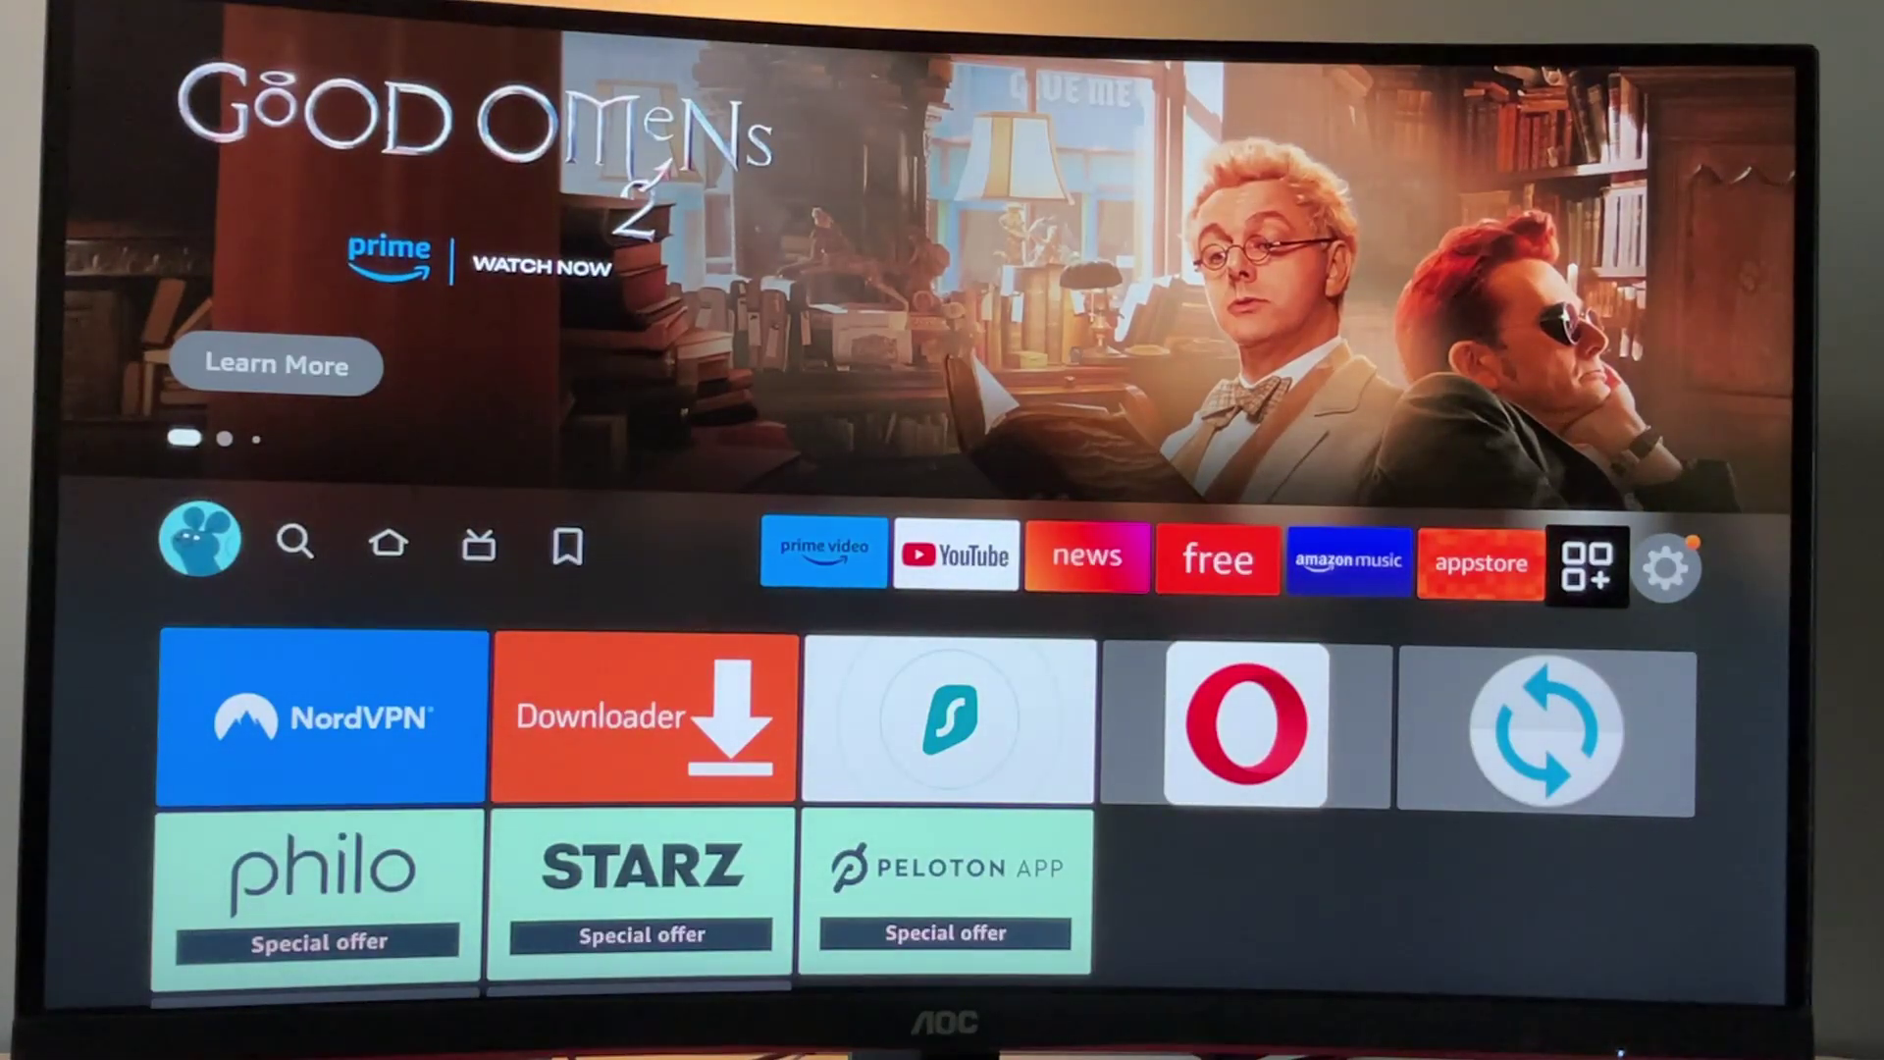
Open Your Apps & Channels and highlight the new TikTok tile.
key(Return)
key(Down)
key(Down)
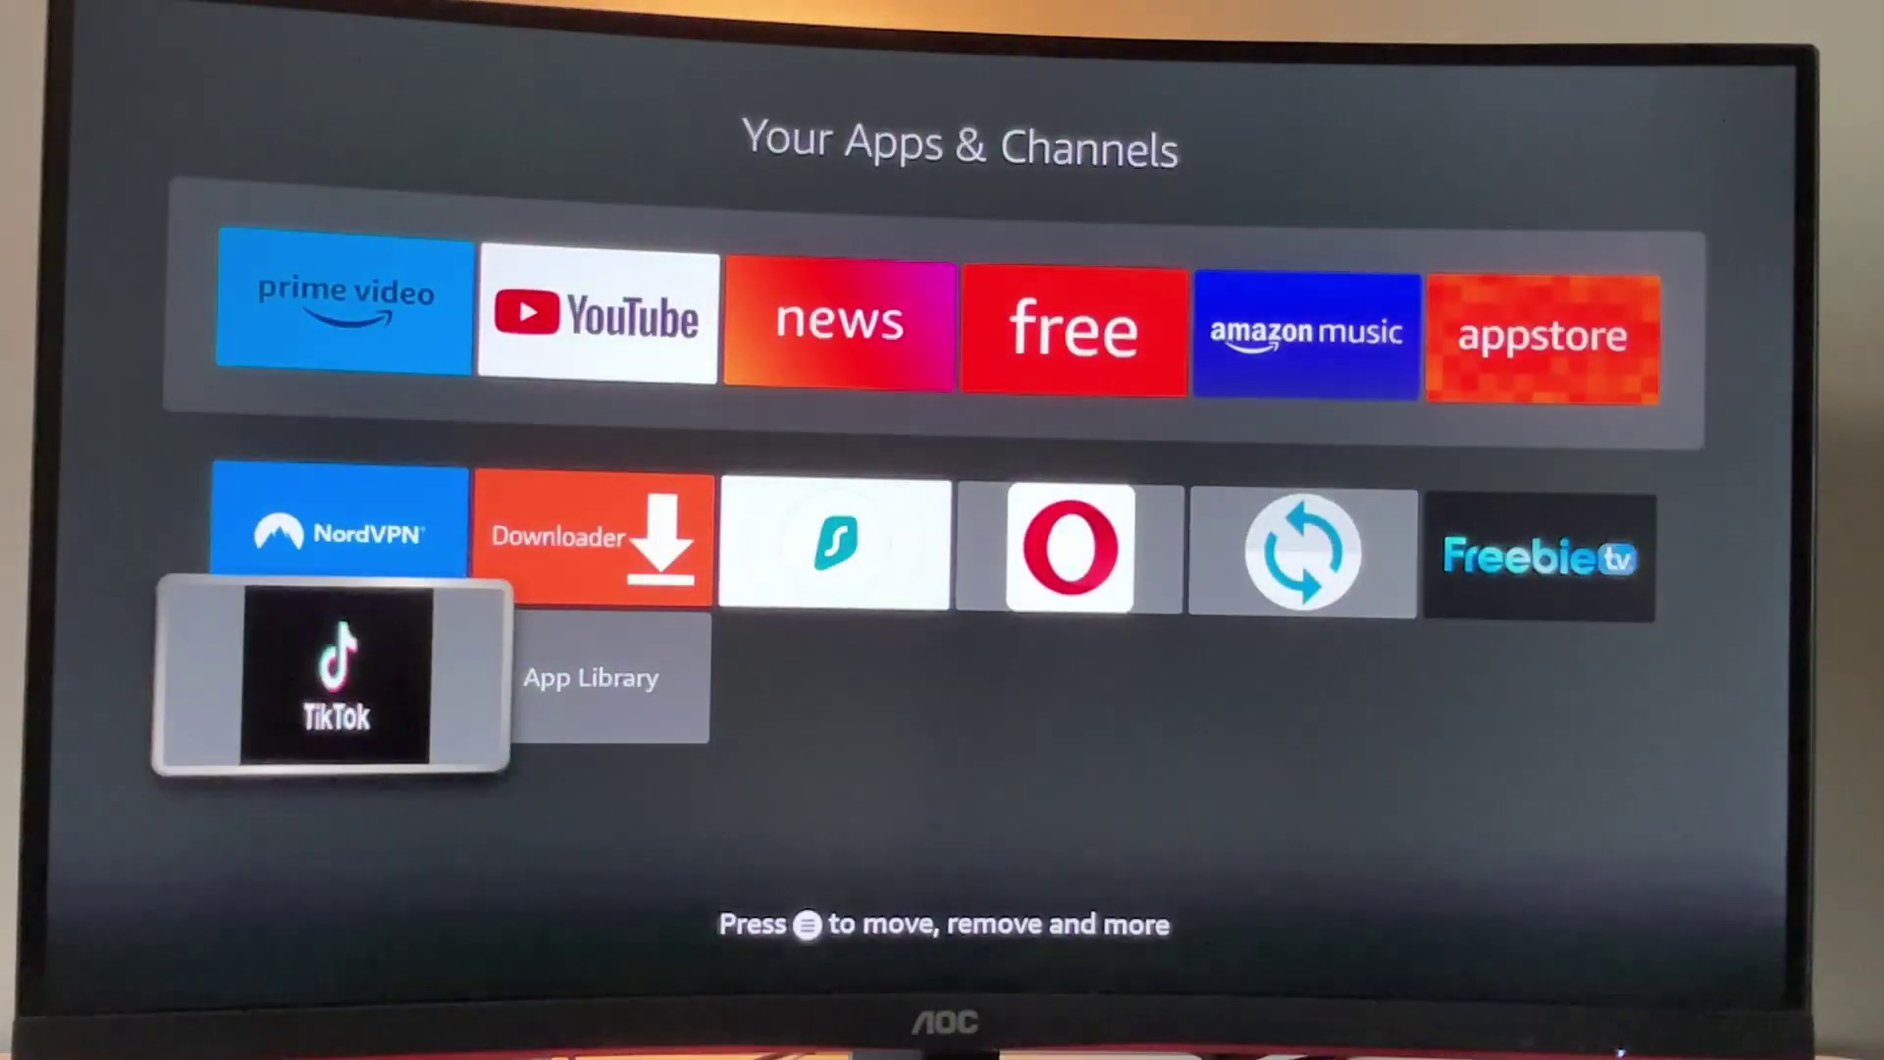